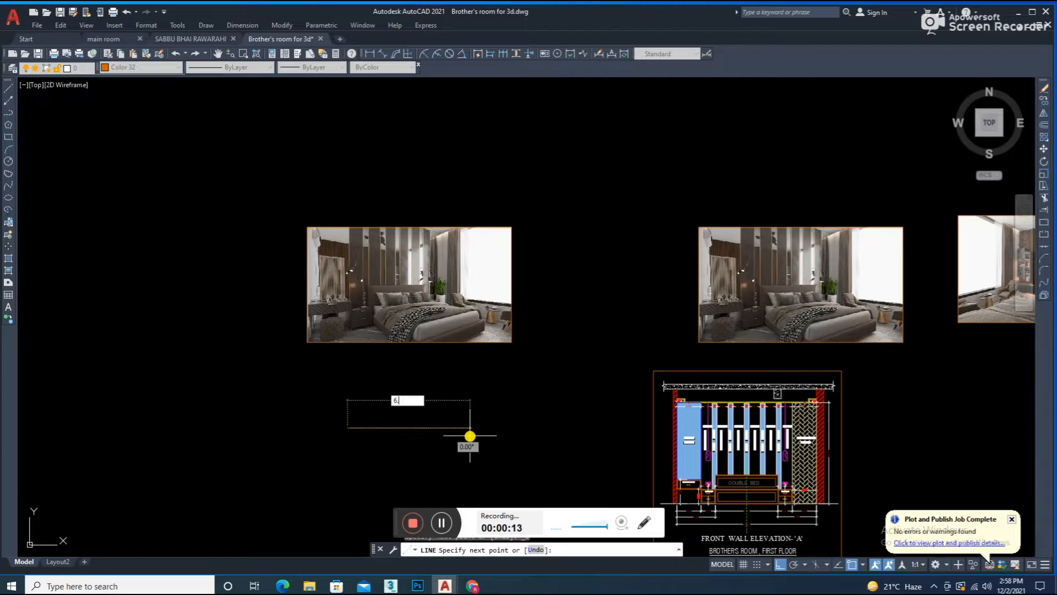
# Draw the horizontal base line, the right side and the top line of the bed outline below the bedroom image.
pyautogui.write('l')
pyautogui.press('Return')
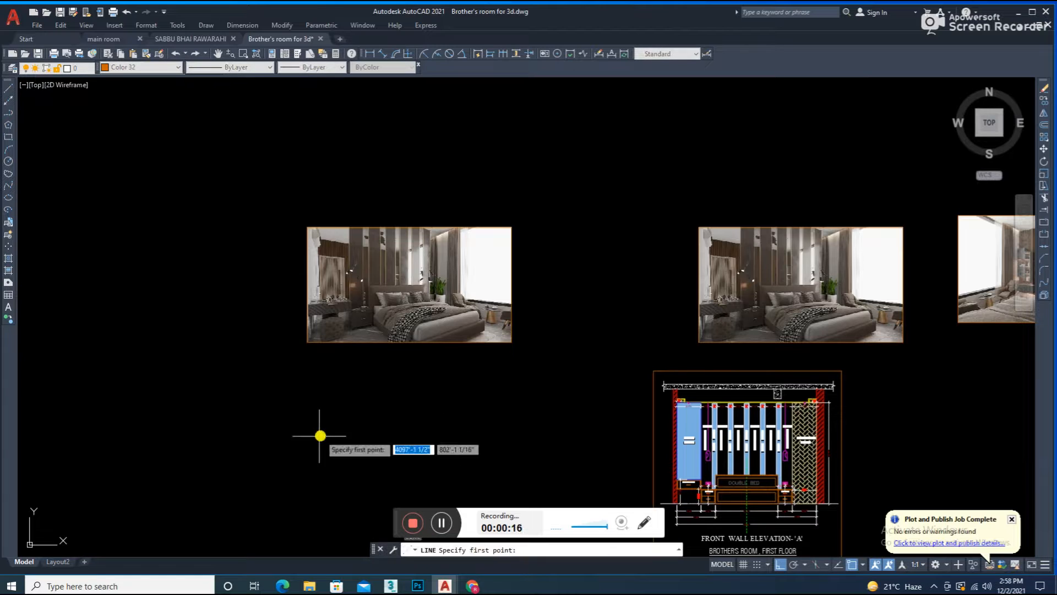
pyautogui.click(318, 437)
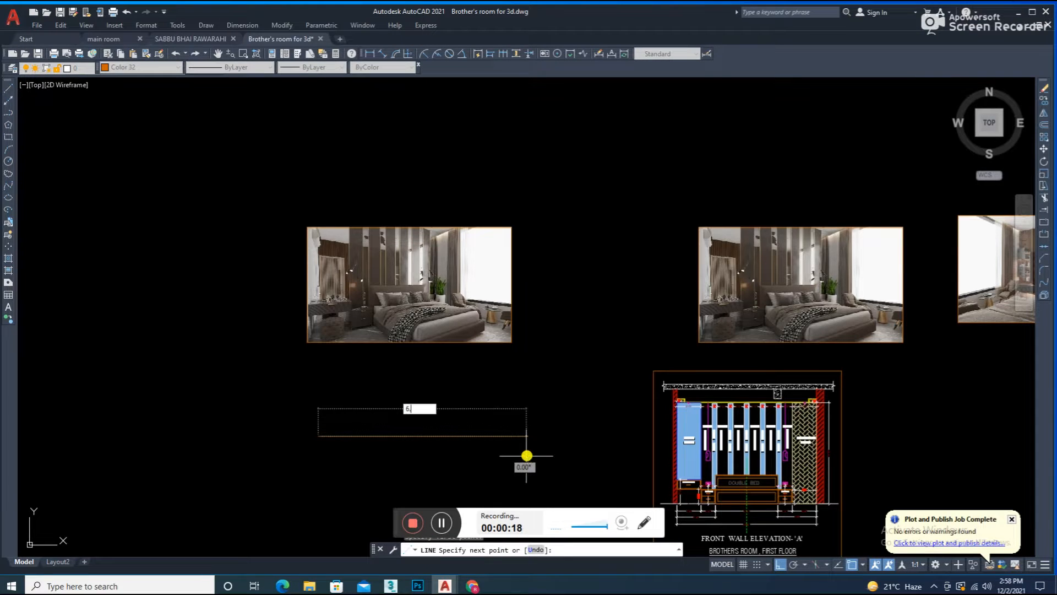
pyautogui.moveTo(385, 490); pyautogui.dragTo(400, 420, button='middle')
pyautogui.write('7')
pyautogui.press('Return')
pyautogui.press('Escape')
pyautogui.scroll(2, 299, 398)
# Draw the left side of the bed outline from the end of the top line down past the base line.
pyautogui.press('Return')
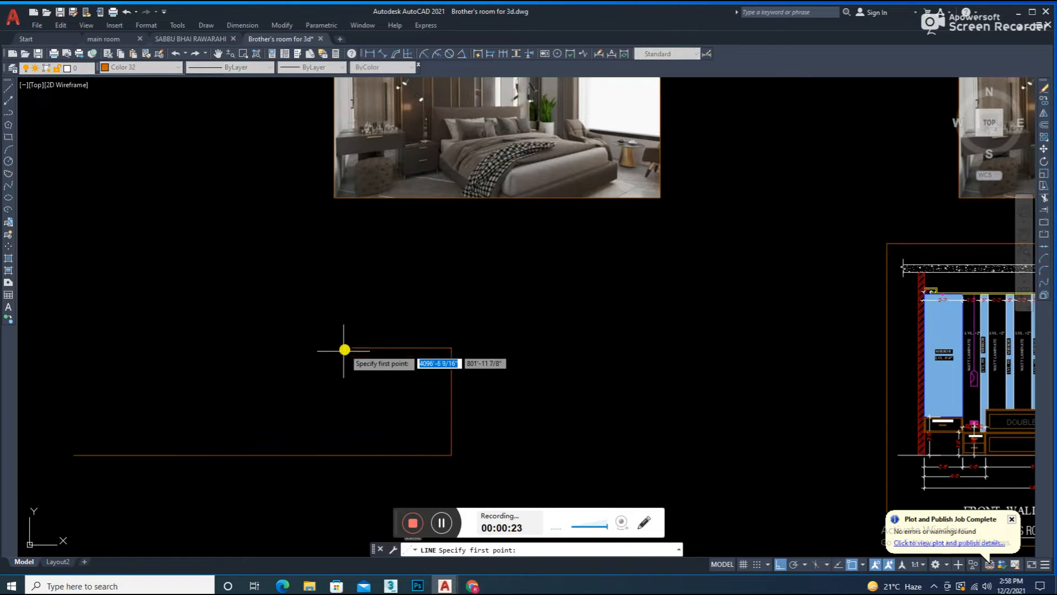
pyautogui.click(374, 487)
pyautogui.press('Return')
# Fillet the base line and the left side into a square corner to close the bed outline.
pyautogui.write('f')
pyautogui.press('Return')
pyautogui.press('Return')
pyautogui.press('Return')
pyautogui.press('Return')
pyautogui.press('Return')
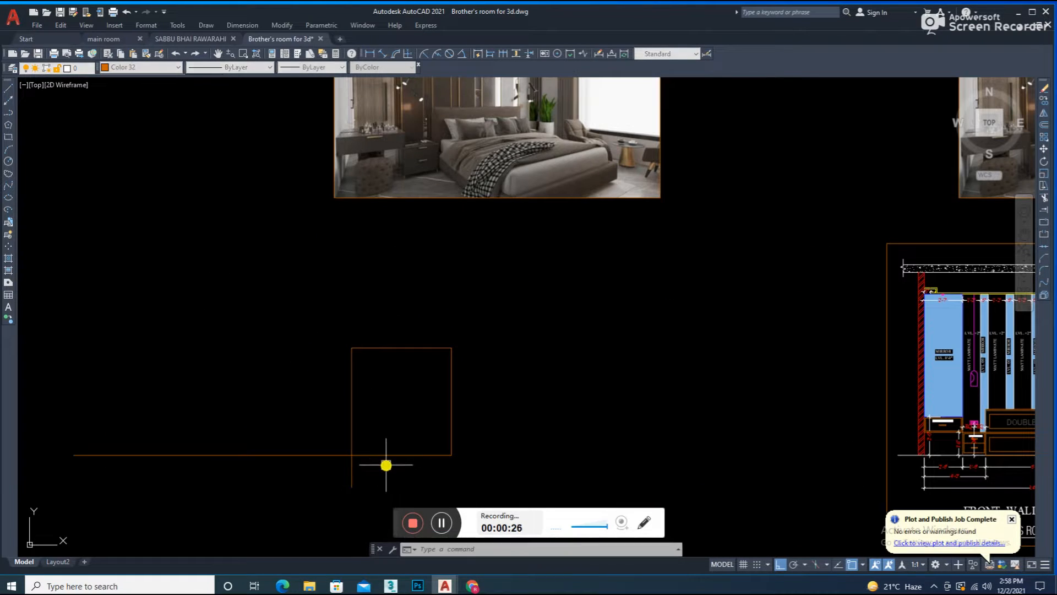
pyautogui.click(382, 457)
pyautogui.click(353, 441)
pyautogui.press('Escape')
pyautogui.click(434, 521)
pyautogui.scroll(2, 420, 394)
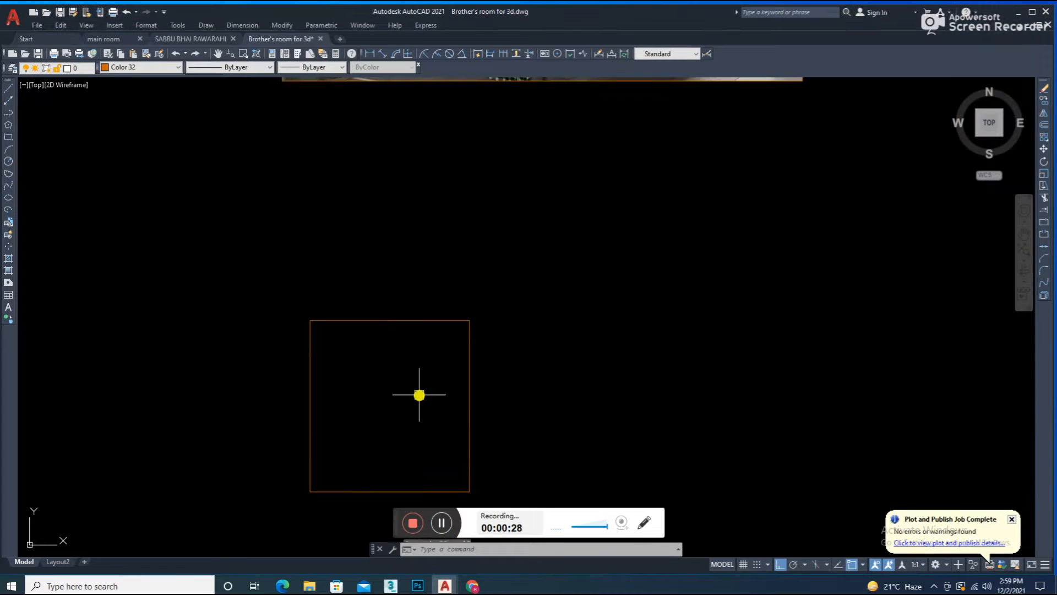
# Offset the bed outline's top edge inward to mark the headboard, and save the drawing.
pyautogui.write('o')
pyautogui.press('Return')
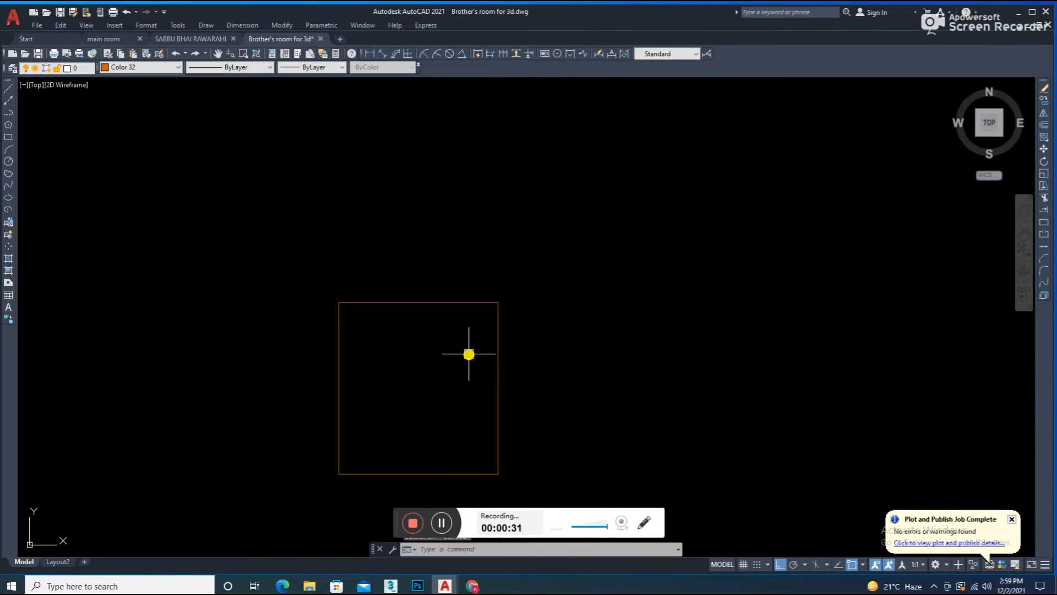
pyautogui.click(454, 303)
pyautogui.click(447, 342)
pyautogui.hotkey('ctrl', 's')
pyautogui.moveTo(469, 387); pyautogui.dragTo(463, 342, button='middle')
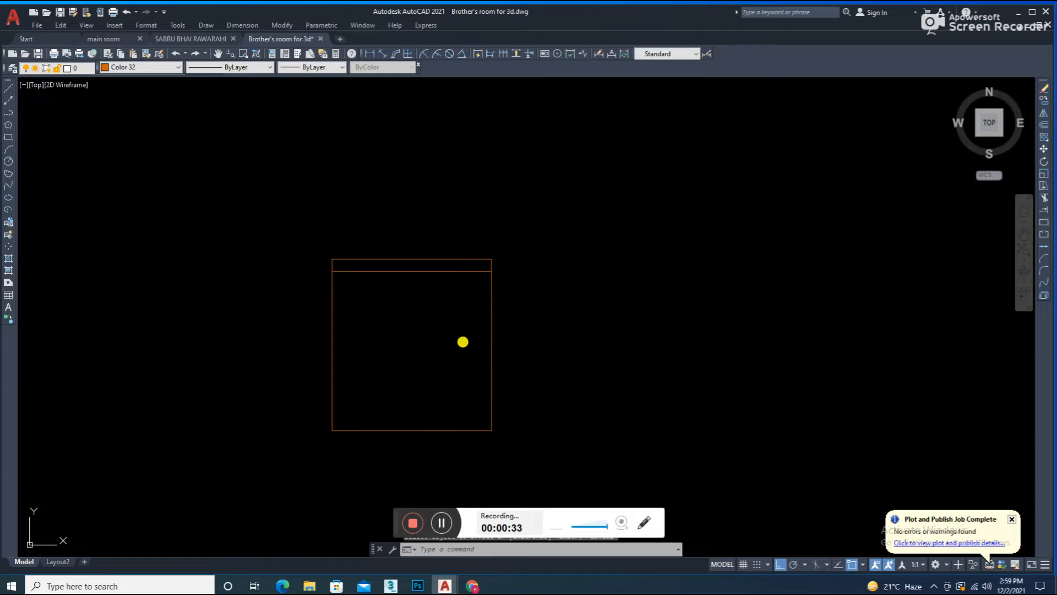
# Try offsetting the bed outline's right edge inward, and discard the copy.
pyautogui.scroll(-6, 462, 345)
pyautogui.scroll(6, 474, 244)
pyautogui.moveTo(511, 288); pyautogui.dragTo(484, 222, button='middle')
pyautogui.scroll(-3, 480, 223)
pyautogui.scroll(3, 382, 449)
pyautogui.moveTo(403, 420); pyautogui.dragTo(407, 372, button='middle')
pyautogui.write('o')
pyautogui.press('Return')
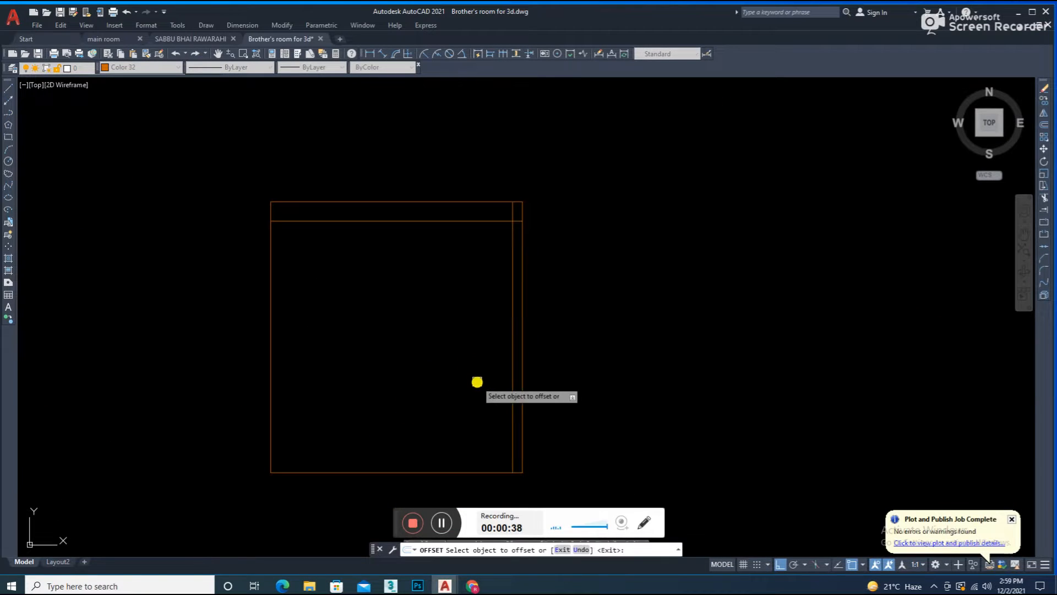
pyautogui.press('Escape')
pyautogui.click(511, 366)
# Offset the right, left and bottom edges of the bed outline inward by 2 inches.
pyautogui.write('o')
pyautogui.press('Return')
pyautogui.press('Return')
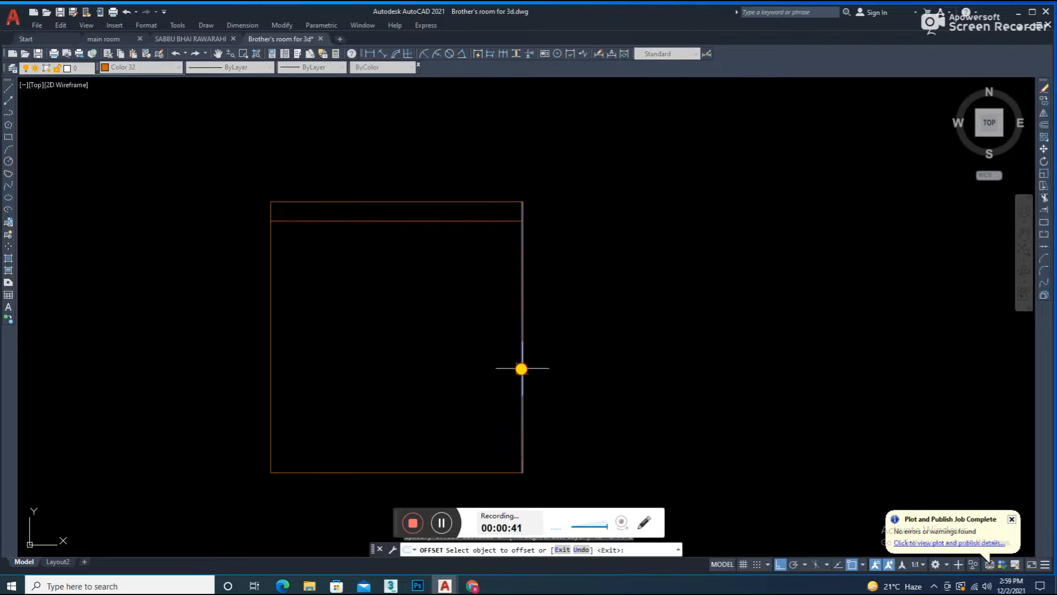
pyautogui.click(270, 317)
pyautogui.click(296, 255)
pyautogui.press('Escape')
# Fillet the inner side and bottom lines of the bed into square corners.
pyautogui.write('f')
pyautogui.press('Return')
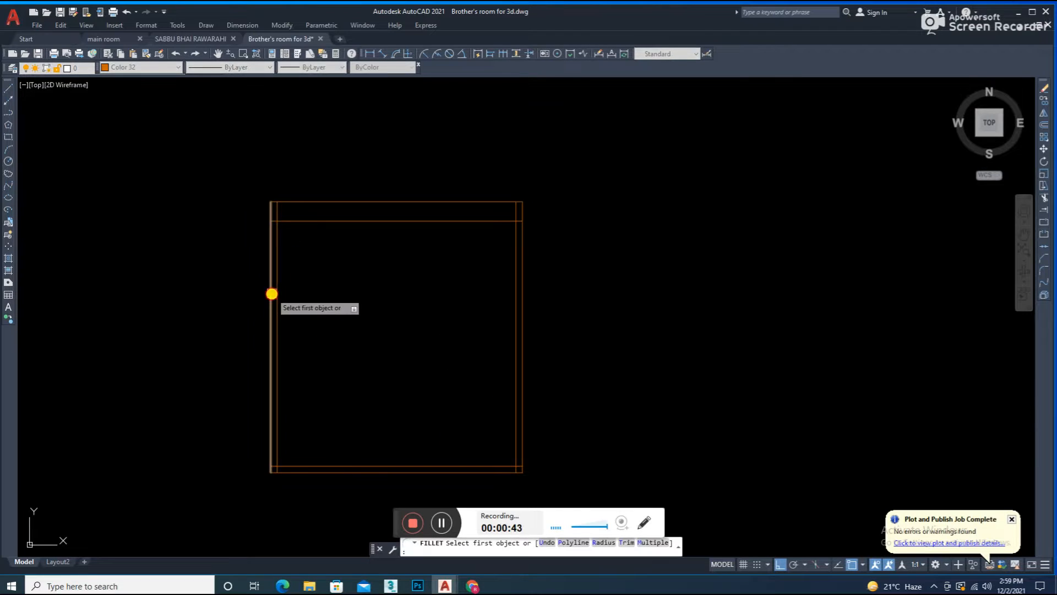
pyautogui.click(277, 353)
pyautogui.click(355, 468)
# Trim the inner side lines where they run up into the headboard strip.
pyautogui.write('tr')
pyautogui.press('Return')
pyautogui.scroll(5, 512, 209)
pyautogui.click(529, 260)
pyautogui.scroll(-5, 371, 265)
pyautogui.scroll(5, 132, 279)
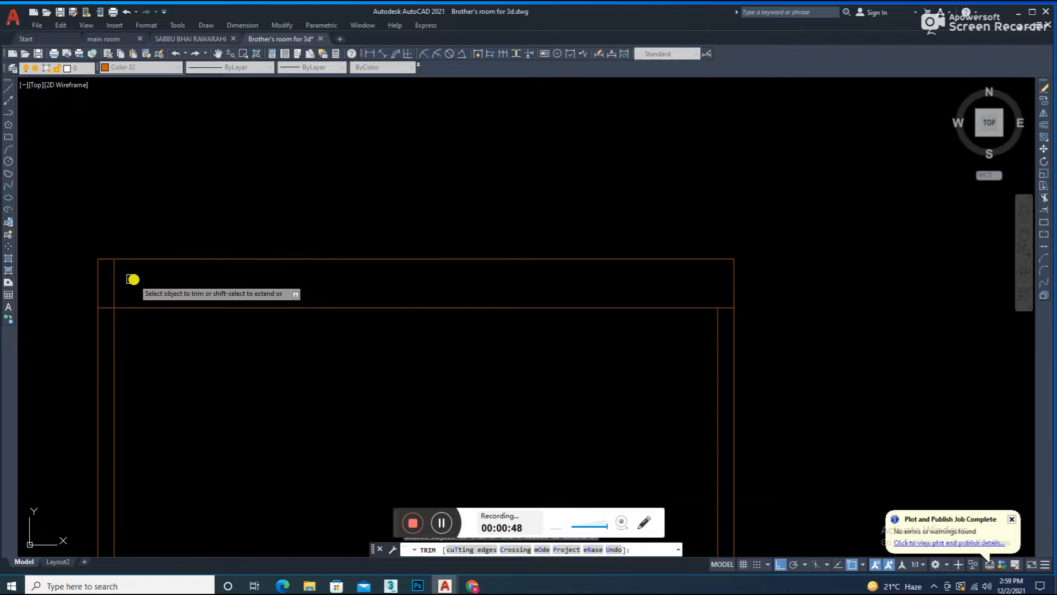
pyautogui.click(132, 279)
pyautogui.scroll(-5, 354, 297)
pyautogui.press('Escape')
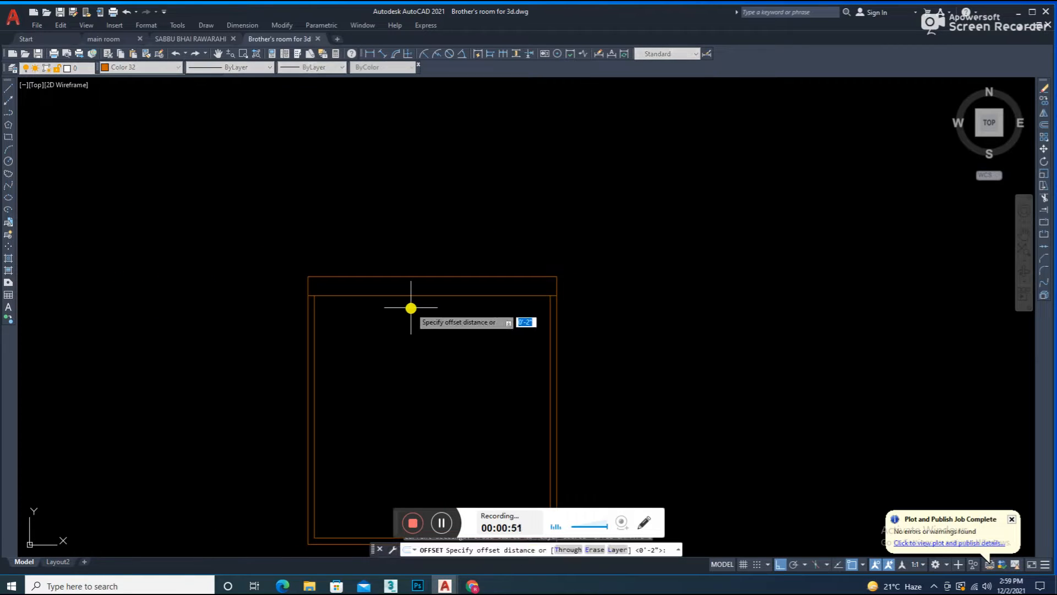
pyautogui.click(406, 302)
pyautogui.scroll(3, 405, 302)
pyautogui.click(396, 289)
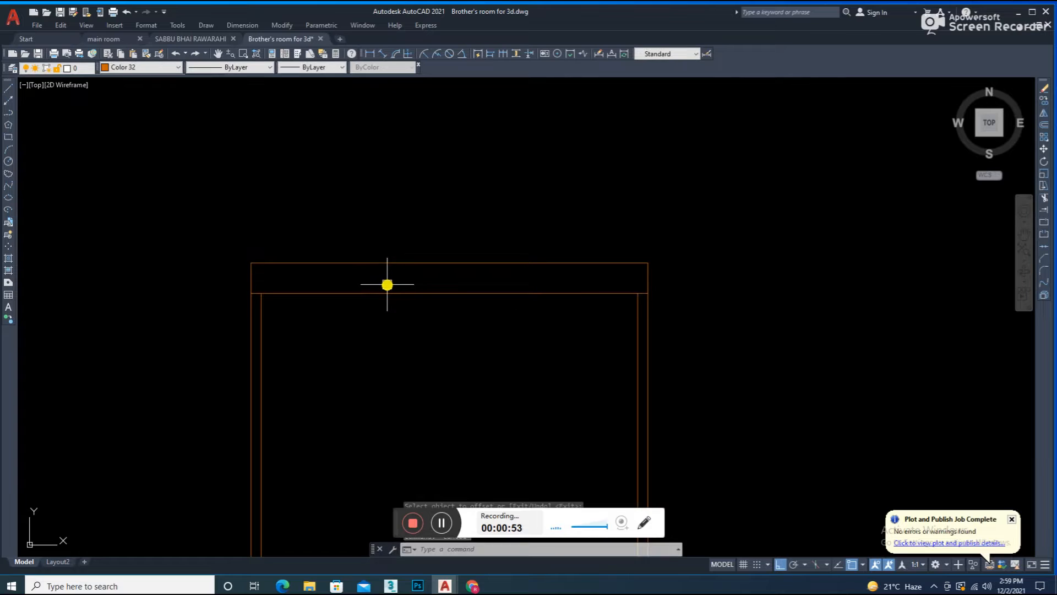
# Offset the headboard's lower line upward repeatedly at 0.3 inch spacing to fill part of the headboard with parallel lines.
pyautogui.press('Return')
pyautogui.press('Return')
pyautogui.write('.3')
pyautogui.press('Return')
pyautogui.scroll(3, 358, 293)
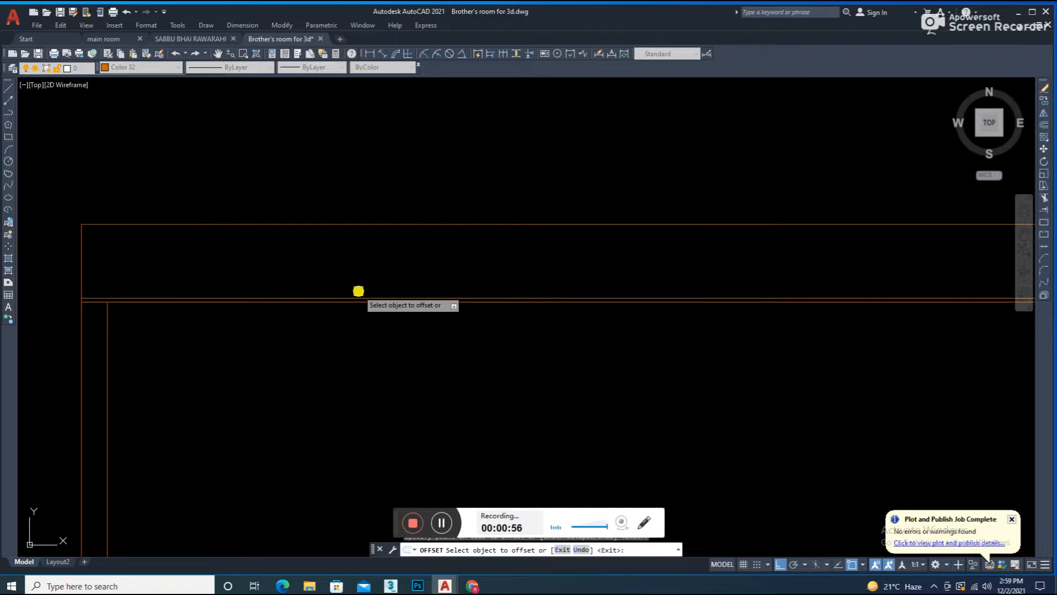
pyautogui.click(359, 293)
pyautogui.click(364, 274)
pyautogui.click(362, 286)
pyautogui.click(362, 276)
pyautogui.click(361, 282)
pyautogui.click(361, 271)
pyautogui.click(370, 279)
pyautogui.click(370, 270)
pyautogui.click(372, 274)
pyautogui.click(375, 269)
pyautogui.click(376, 270)
pyautogui.click(378, 264)
pyautogui.click(376, 267)
pyautogui.click(373, 256)
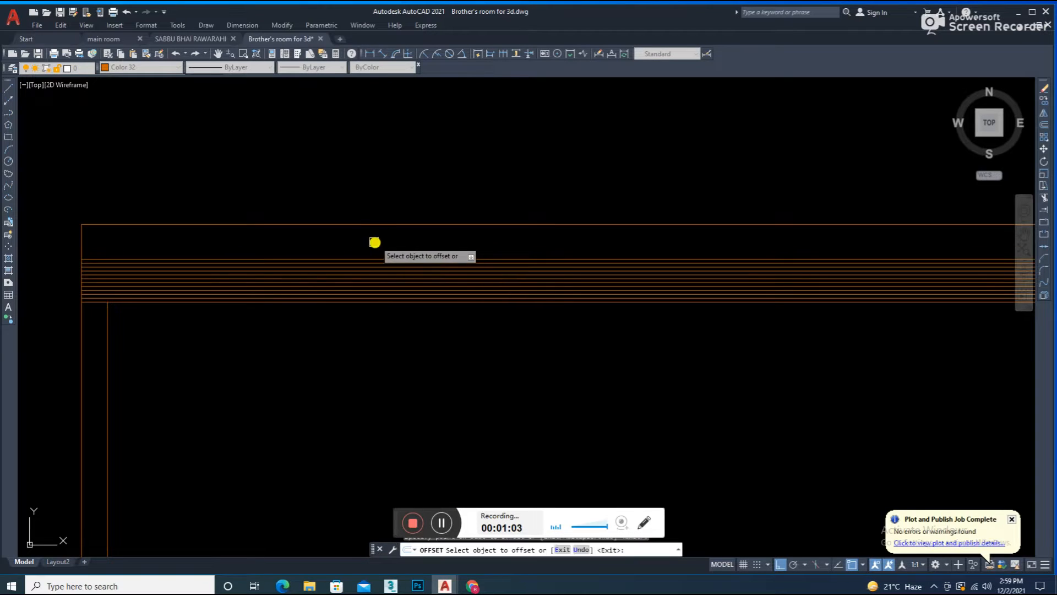
pyautogui.press('Escape')
# Change the colour of the whole bed drawing to Color 251.
pyautogui.scroll(-5, 531, 342)
pyautogui.moveTo(530, 342); pyautogui.dragTo(434, 238, button='middle')
pyautogui.scroll(-4, 464, 226)
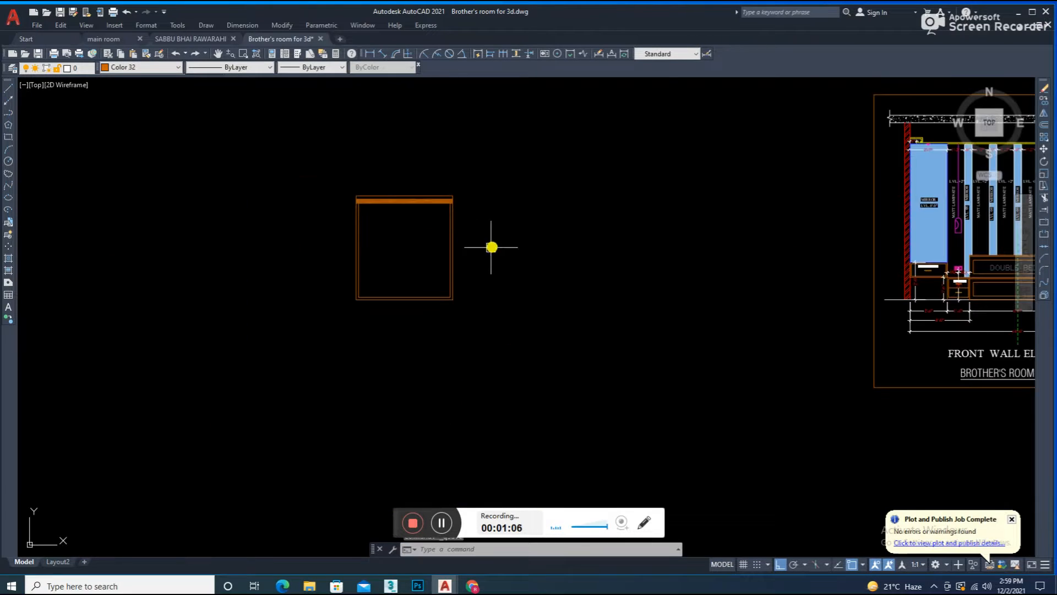
pyautogui.click(482, 174)
pyautogui.click(394, 317)
pyautogui.click(160, 66)
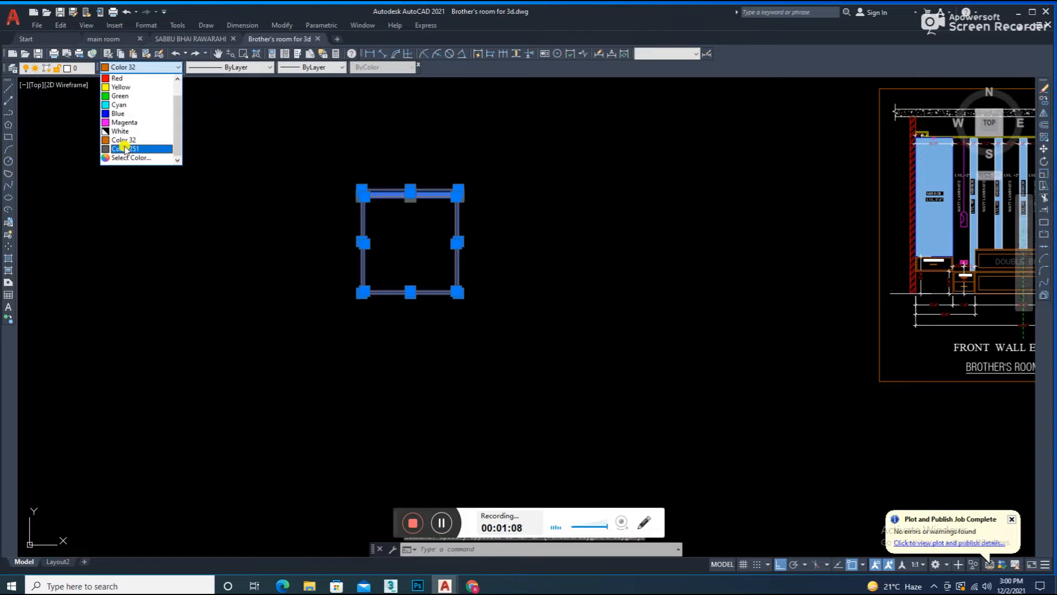
pyautogui.click(125, 149)
pyautogui.press('Escape')
pyautogui.scroll(2, 521, 277)
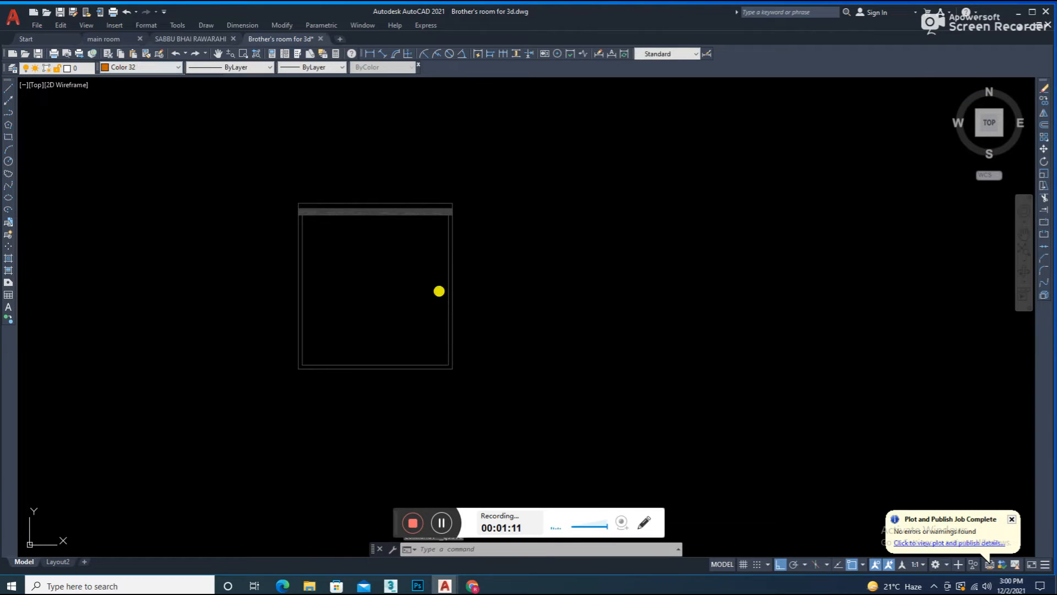
# Draw a vertical centre line from the bottom edge's midpoint past the headboard, and stretch its lower end below the bed.
pyautogui.write('l')
pyautogui.press('Return')
pyautogui.click(376, 368)
pyautogui.click(372, 135)
pyautogui.press('Escape')
pyautogui.click(382, 160)
pyautogui.click(361, 185)
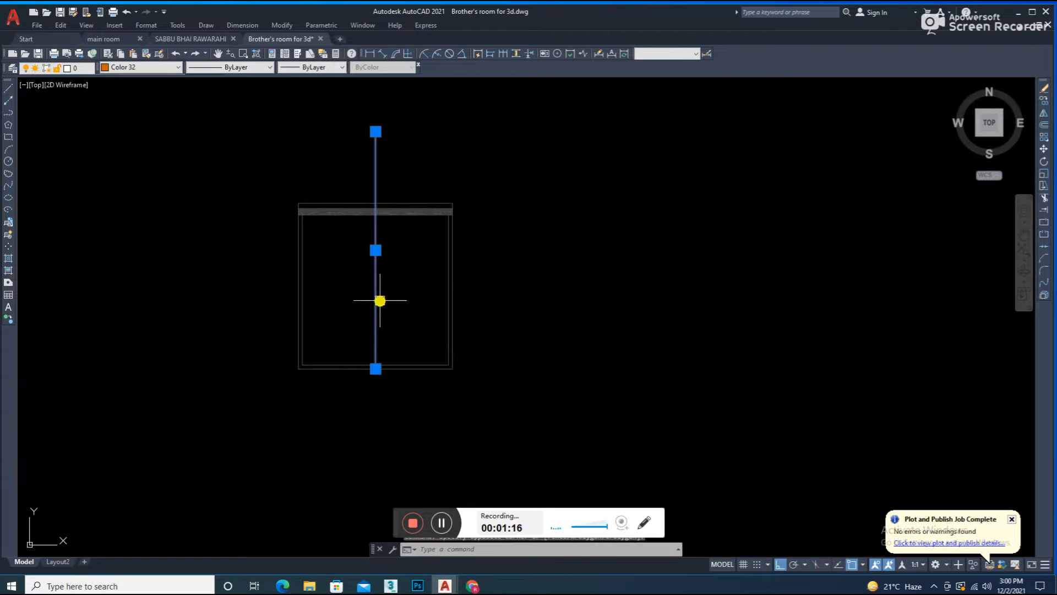
pyautogui.click(375, 368)
pyautogui.click(376, 437)
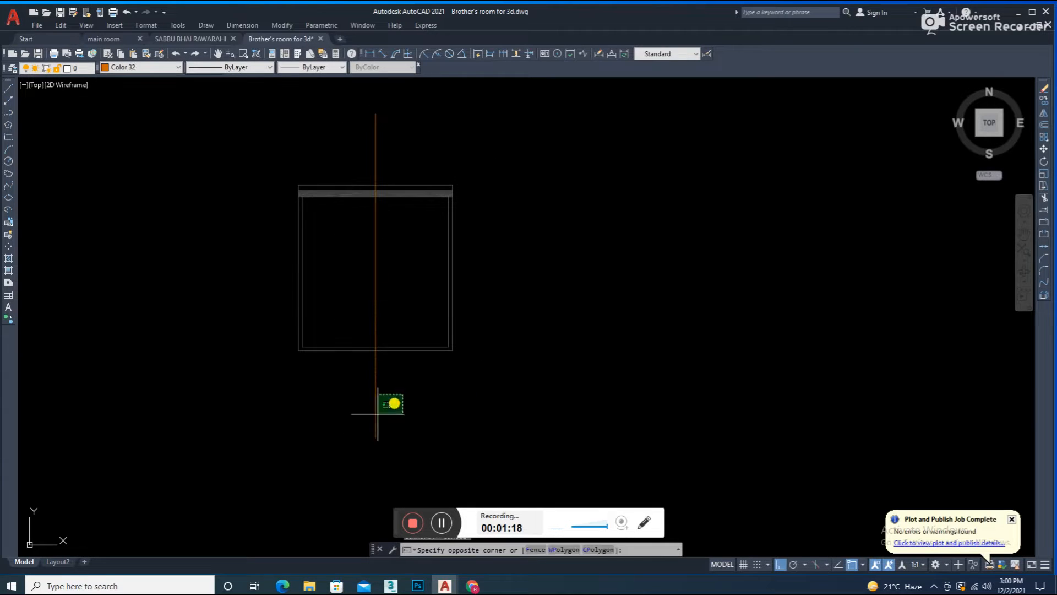
# Set the centre line's linetype to DASHED.
pyautogui.click(253, 68)
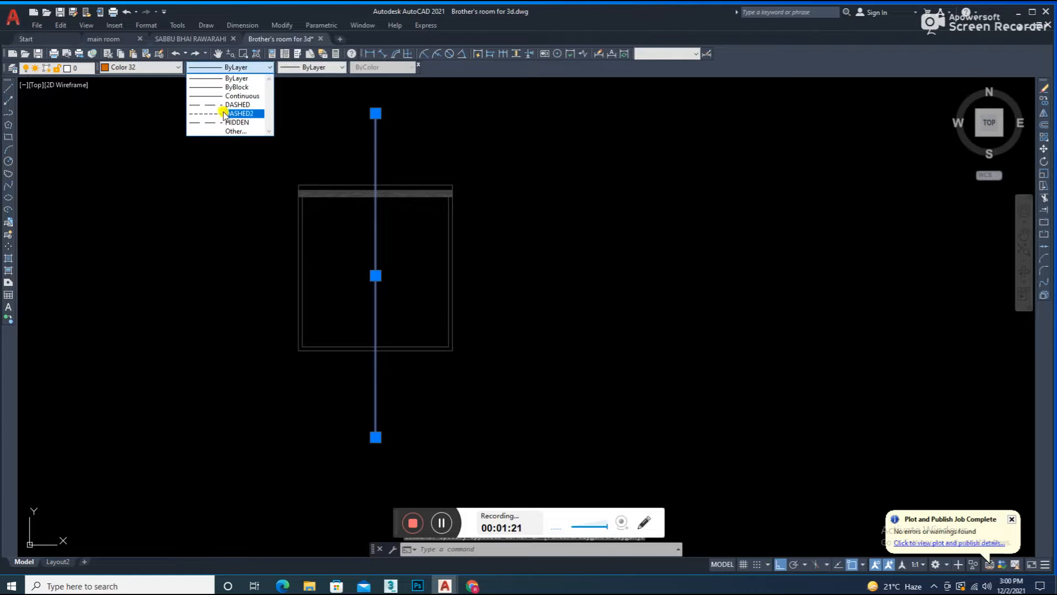
pyautogui.click(225, 106)
pyautogui.press('Escape')
# Set the vertical centre line's linetype to DASHED2 and regenerate the display.
pyautogui.click(414, 241)
pyautogui.click(353, 263)
pyautogui.click(255, 67)
pyautogui.click(229, 113)
pyautogui.press('Escape')
pyautogui.scroll(4, 384, 251)
pyautogui.write('r')
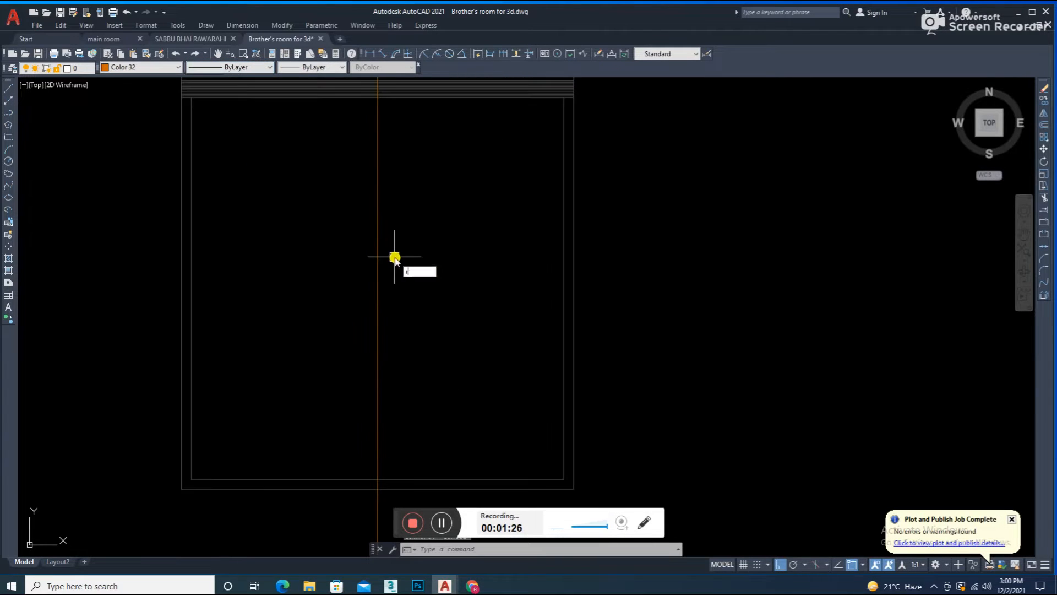
# Change the vertical centre line's colour to Red.
pyautogui.click(388, 256)
pyautogui.click(196, 153)
pyautogui.click(153, 67)
pyautogui.click(122, 99)
pyautogui.press('Escape')
pyautogui.scroll(-4, 438, 349)
pyautogui.moveTo(438, 349); pyautogui.dragTo(444, 233, button='middle')
pyautogui.write('l')
pyautogui.press('Return')
pyautogui.click(484, 252)
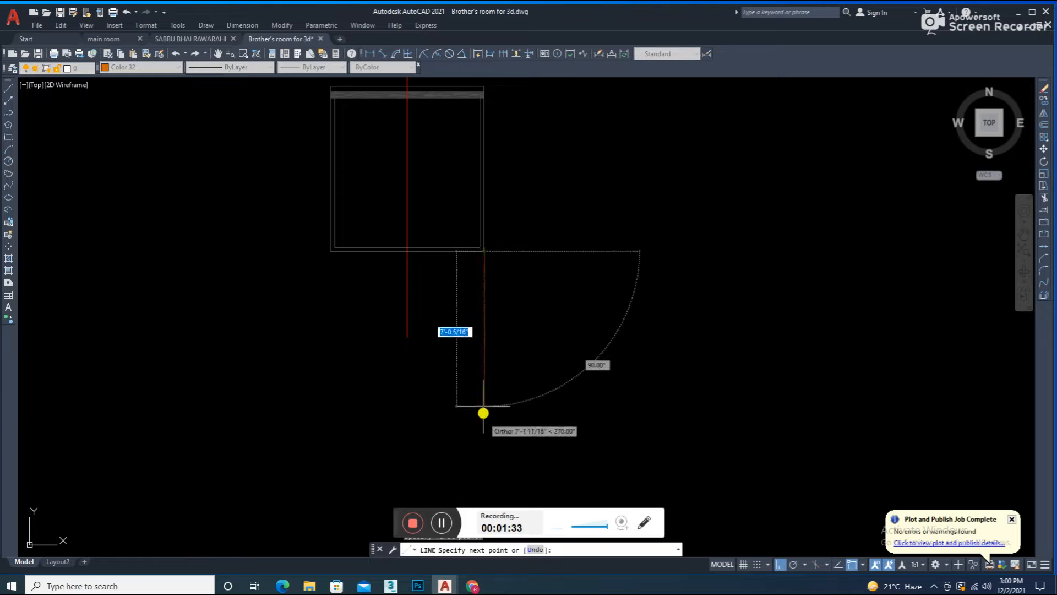
pyautogui.press('Escape')
# Round the outer bottom-right corner of the bed outline with a fillet.
pyautogui.write('f')
pyautogui.press('Return')
pyautogui.scroll(4, 472, 279)
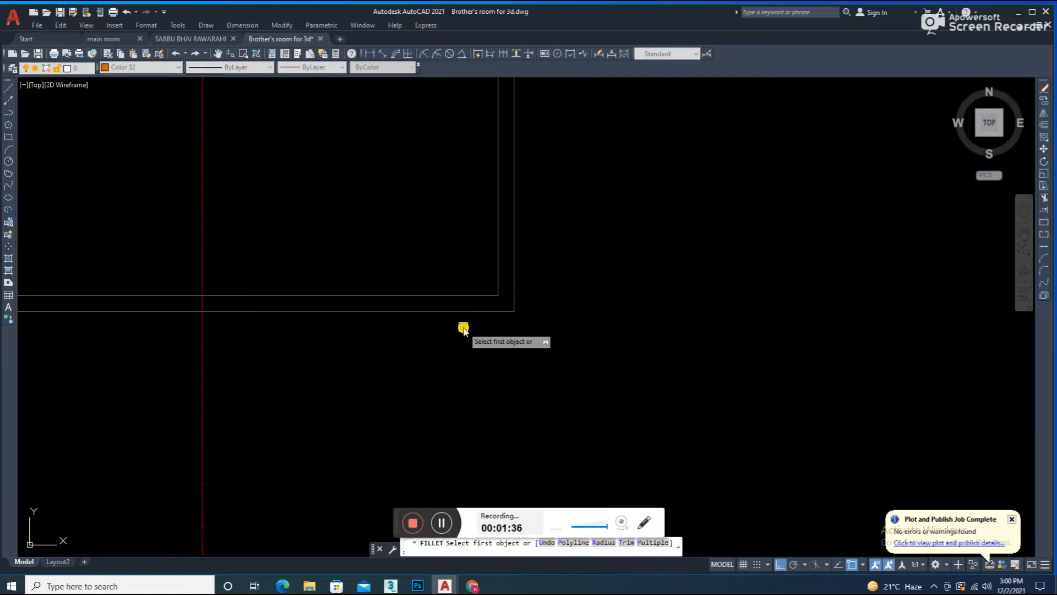
pyautogui.click(468, 311)
pyautogui.click(515, 239)
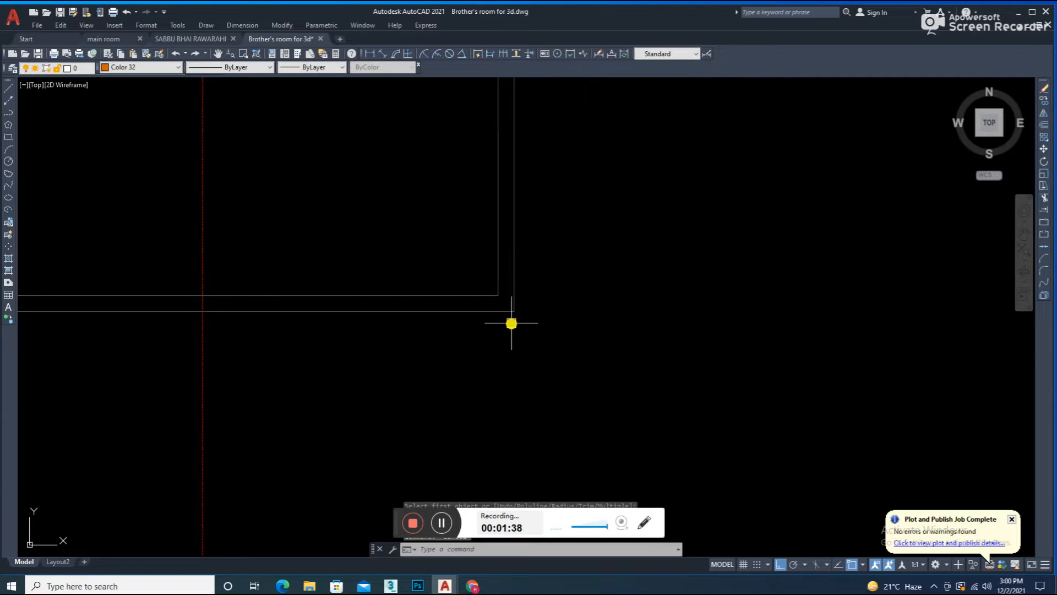
pyautogui.press('Return')
pyautogui.click(510, 312)
pyautogui.click(510, 269)
# Round the inner bottom-right corner of the bed with a fillet.
pyautogui.press('Return')
pyautogui.click(467, 295)
pyautogui.click(498, 262)
pyautogui.press('Return')
pyautogui.click(451, 297)
pyautogui.click(497, 261)
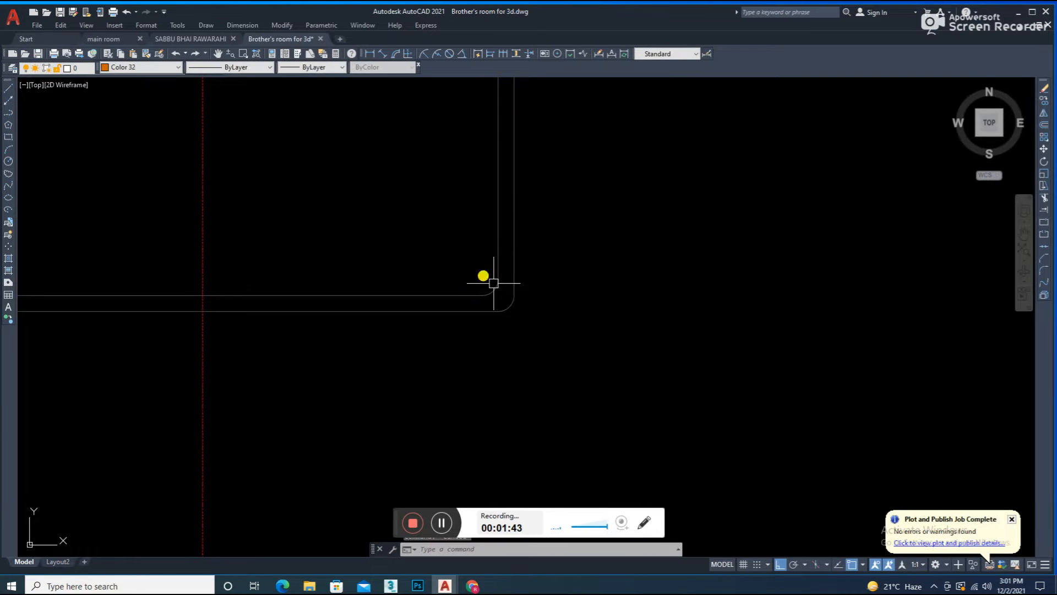
# Replace the outer bottom-right arc with a larger one parallel to the inner arc, and trim the leftover line ends.
pyautogui.write('r')
pyautogui.press('Return')
pyautogui.scroll(5, 521, 331)
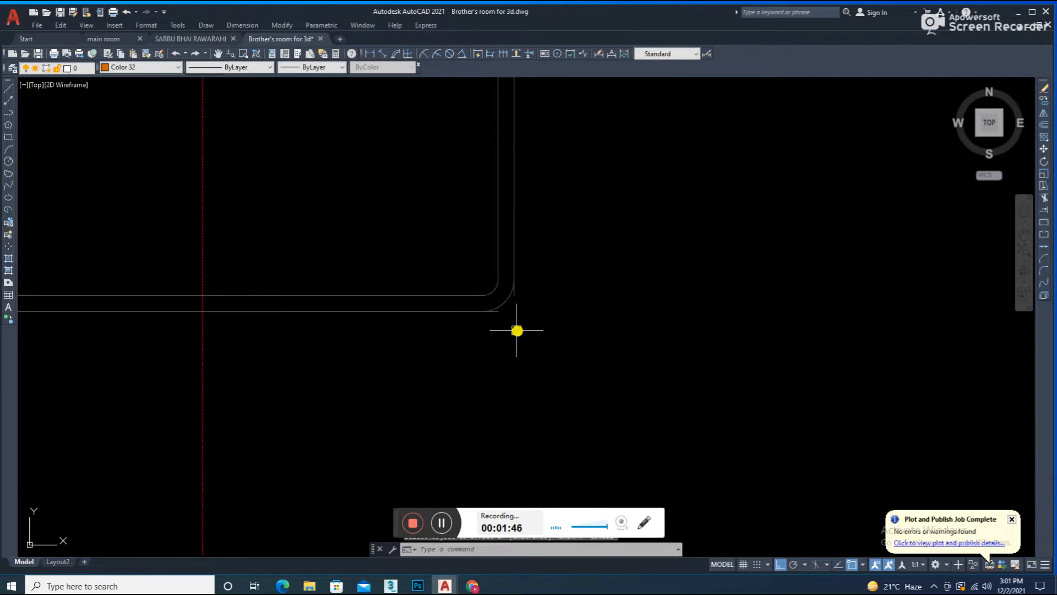
pyautogui.press('Escape')
pyautogui.scroll(-5, 520, 278)
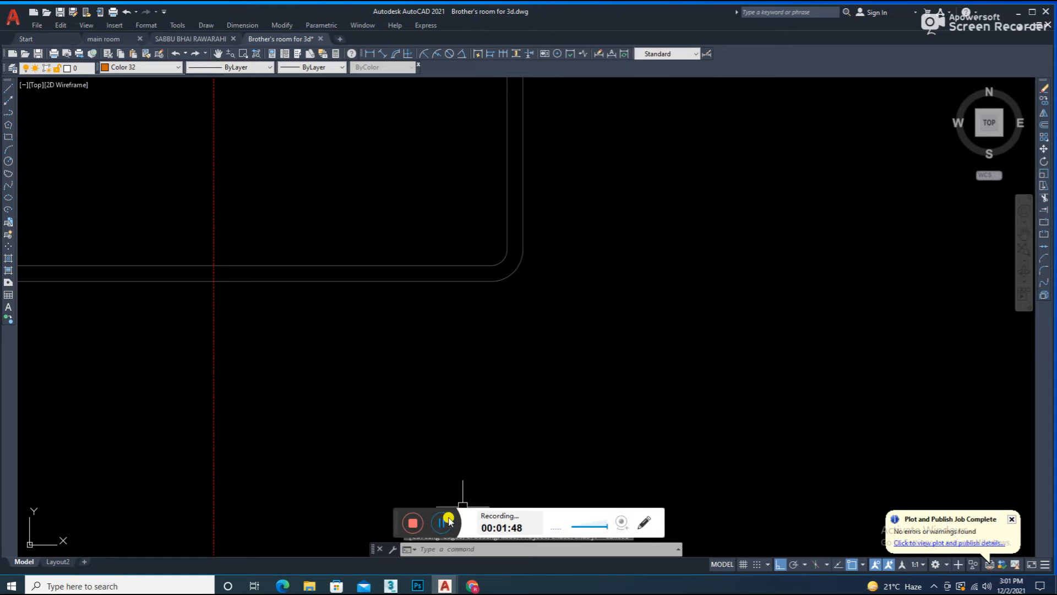
# Fillet the outer and inner bottom-left corners of the bed.
pyautogui.scroll(-5, 482, 344)
pyautogui.moveTo(481, 348); pyautogui.dragTo(681, 376, button='middle')
pyautogui.scroll(5, 552, 359)
pyautogui.write('f')
pyautogui.press('Return')
pyautogui.click(547, 353)
pyautogui.click(513, 304)
pyautogui.press('Return')
pyautogui.click(582, 337)
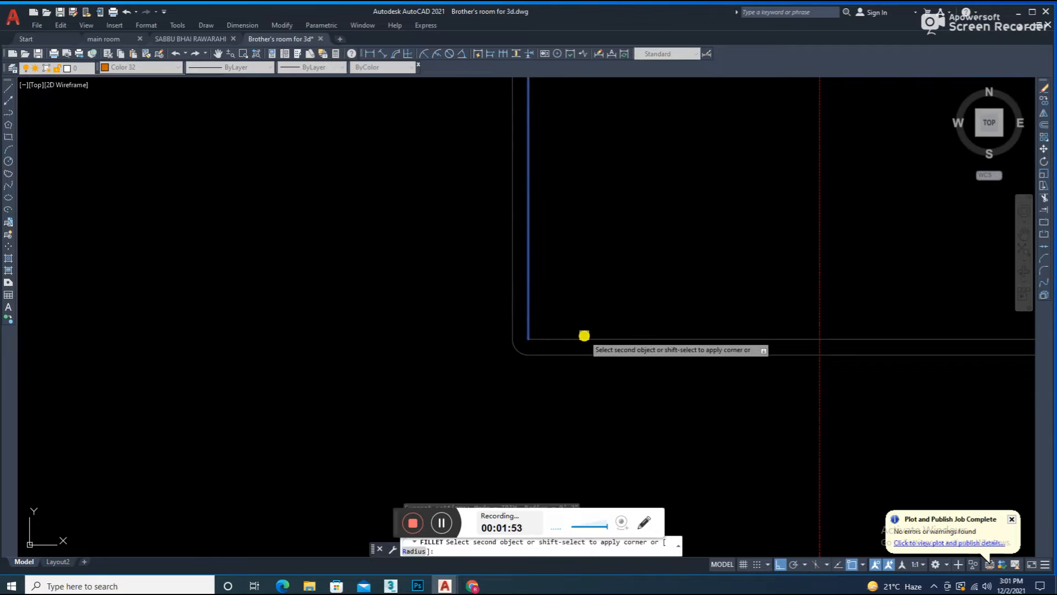
pyautogui.click(528, 317)
# Trim the leftover line ends at the bed's rounded bottom-left corner.
pyautogui.write('tr')
pyautogui.press('Return')
pyautogui.scroll(3, 528, 361)
pyautogui.press('Escape')
pyautogui.scroll(-5, 597, 342)
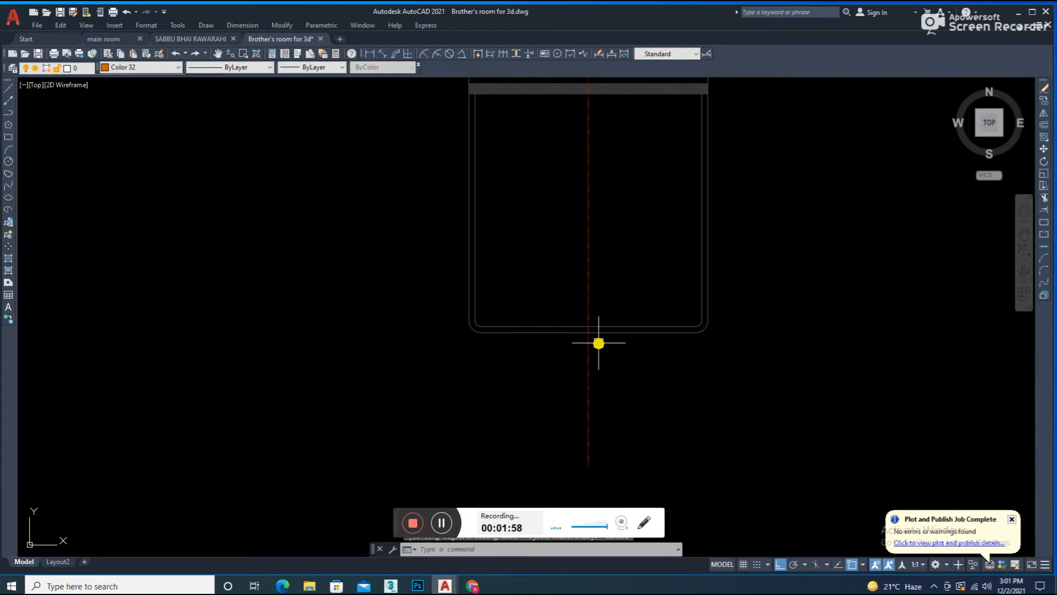
# Save the drawing with the rounded bed outline.
pyautogui.write('s')
pyautogui.click(662, 398)
pyautogui.click(716, 348)
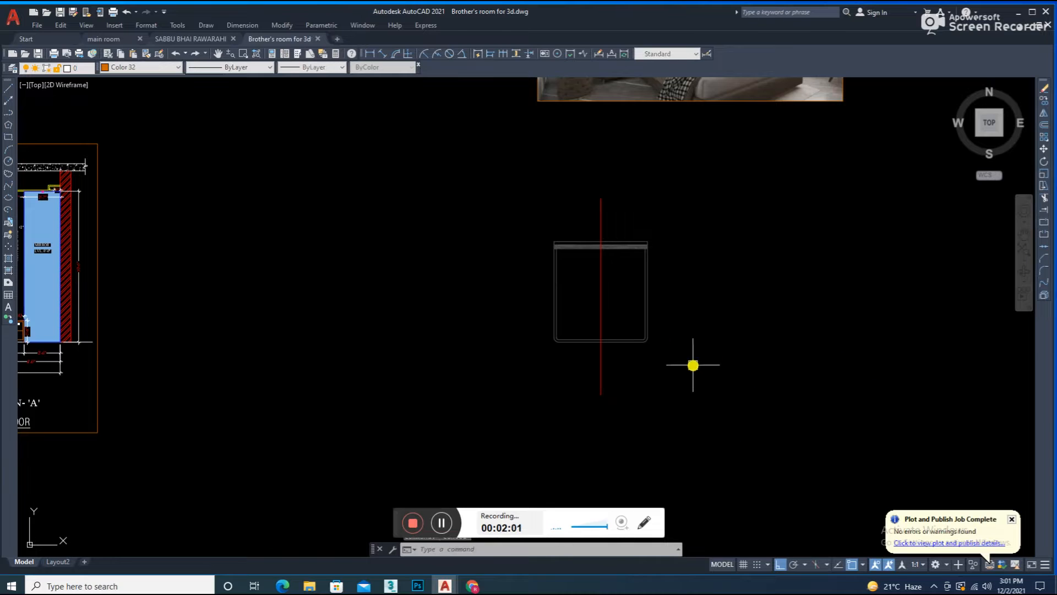
# Offset the headboard's lower edge 18 inches down into the bed.
pyautogui.scroll(4, 600, 251)
pyautogui.write('o')
pyautogui.press('Return')
pyautogui.write('18')
pyautogui.press('Return')
pyautogui.scroll(5, 600, 237)
pyautogui.moveTo(581, 111); pyautogui.dragTo(600, 184, button='middle')
pyautogui.click(598, 170)
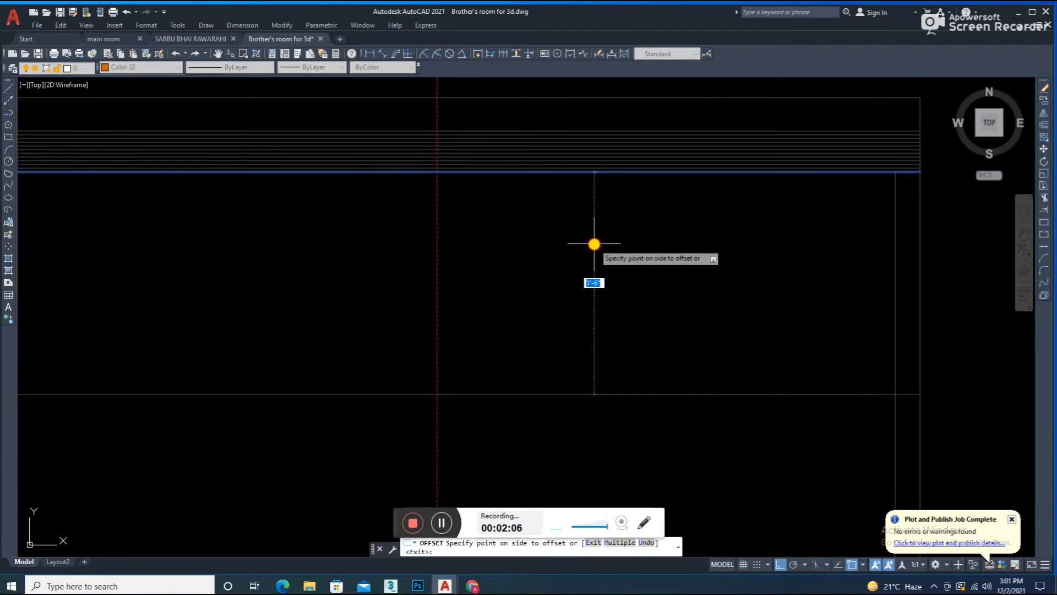
pyautogui.click(594, 246)
pyautogui.press('Escape')
pyautogui.scroll(2, 503, 290)
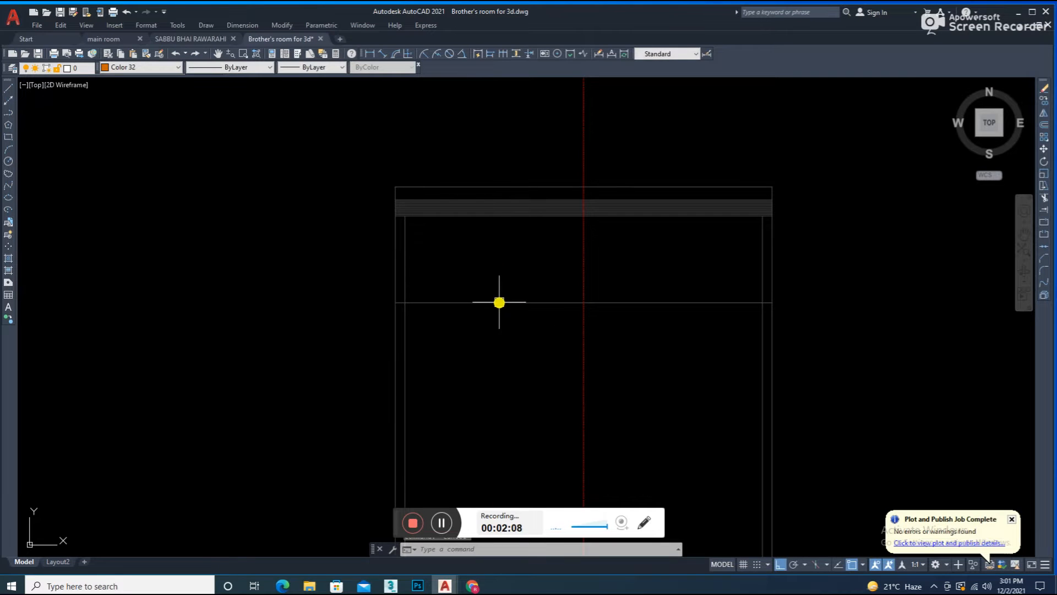
# Offset the bed's inner left and right side lines inward to mark the outer pillow edges.
pyautogui.press('Return')
pyautogui.click(407, 332)
pyautogui.click(551, 329)
pyautogui.click(762, 325)
pyautogui.click(598, 349)
pyautogui.press('Escape')
# Draw a vertical line on the bed's centre line between the pillow base line and the headboard's lower edge.
pyautogui.write('l')
pyautogui.press('Return')
pyautogui.click(583, 303)
pyautogui.click(583, 216)
pyautogui.press('Escape')
# Offset the short centre line segment to both sides to mark the inner pillow edges.
pyautogui.write('o')
pyautogui.press('Return')
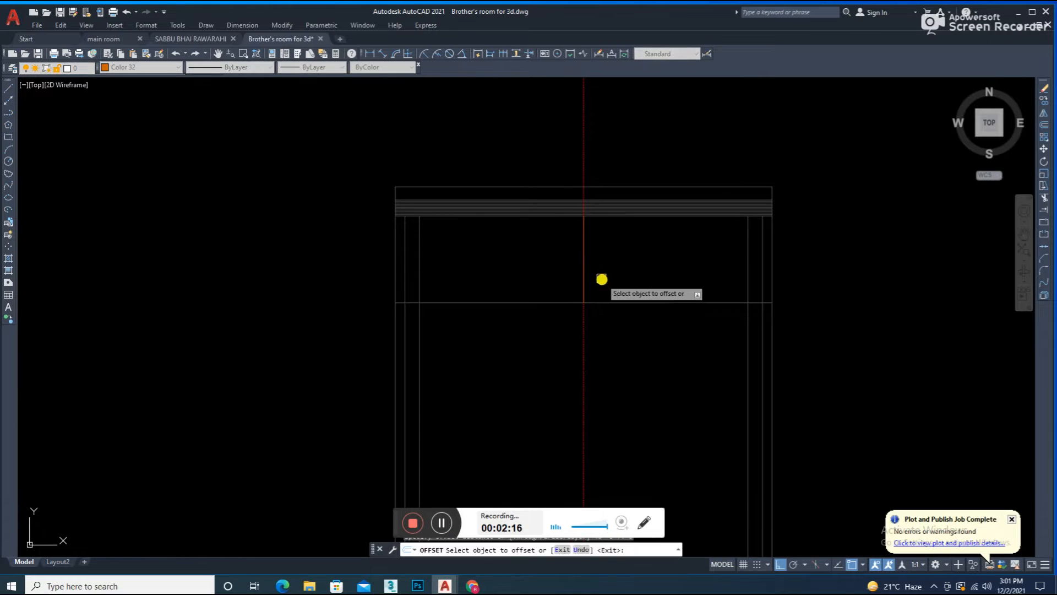
pyautogui.click(584, 277)
pyautogui.click(601, 274)
pyautogui.click(584, 283)
pyautogui.click(539, 286)
pyautogui.press('Escape')
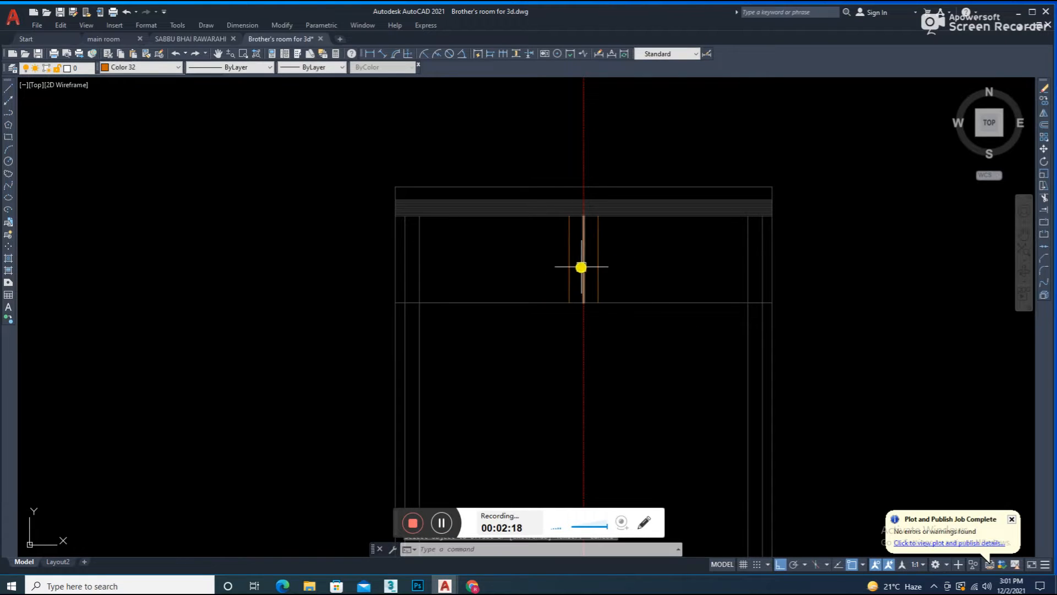
# Fillet the two bottom corners of the left pillow.
pyautogui.write('f')
pyautogui.press('Return')
pyautogui.click(551, 302)
pyautogui.click(568, 283)
pyautogui.press('Return')
pyautogui.click(524, 302)
pyautogui.click(419, 265)
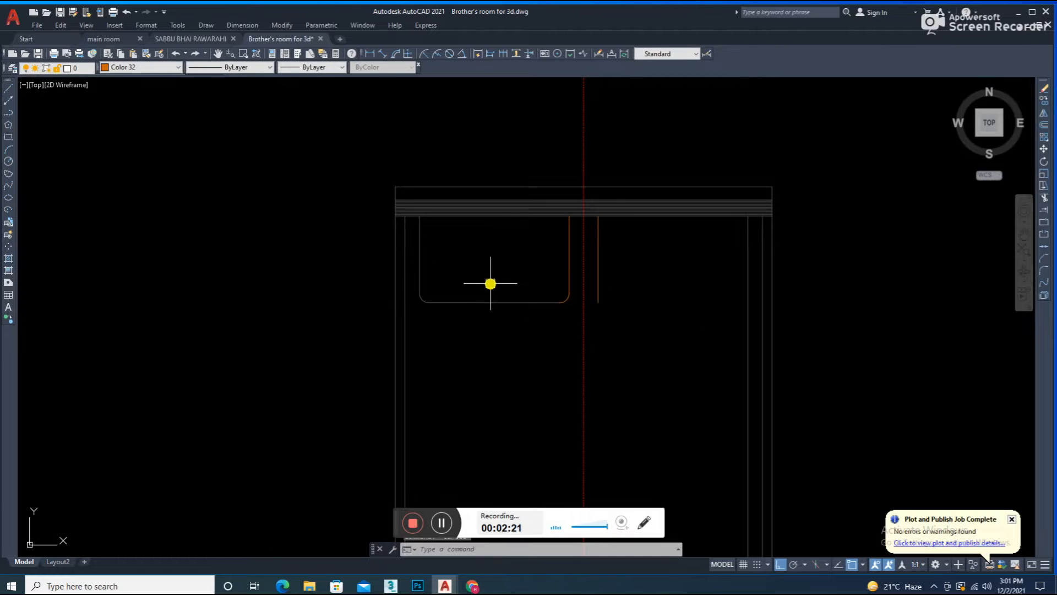
# Offset the headboard's lower edge slightly downward to form the pillow's top edge.
pyautogui.write('o')
pyautogui.press('Return')
pyautogui.press('Return')
pyautogui.scroll(5, 485, 230)
# Fillet the two top corners of the left pillow.
pyautogui.write('f')
pyautogui.press('Return')
pyautogui.click(210, 217)
pyautogui.click(275, 186)
pyautogui.press('Return')
pyautogui.click(408, 186)
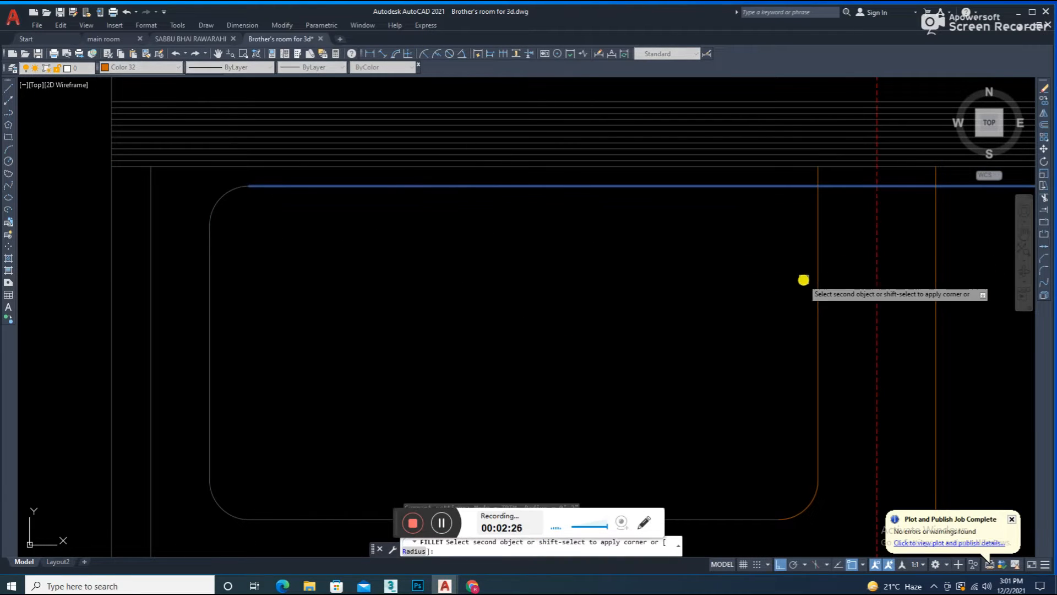
pyautogui.click(817, 279)
# Match the left pillow's orange side and corner arcs to the properties of its grey bottom line.
pyautogui.scroll(-5, 658, 265)
pyautogui.click(647, 326)
pyautogui.write('ma')
pyautogui.press('Return')
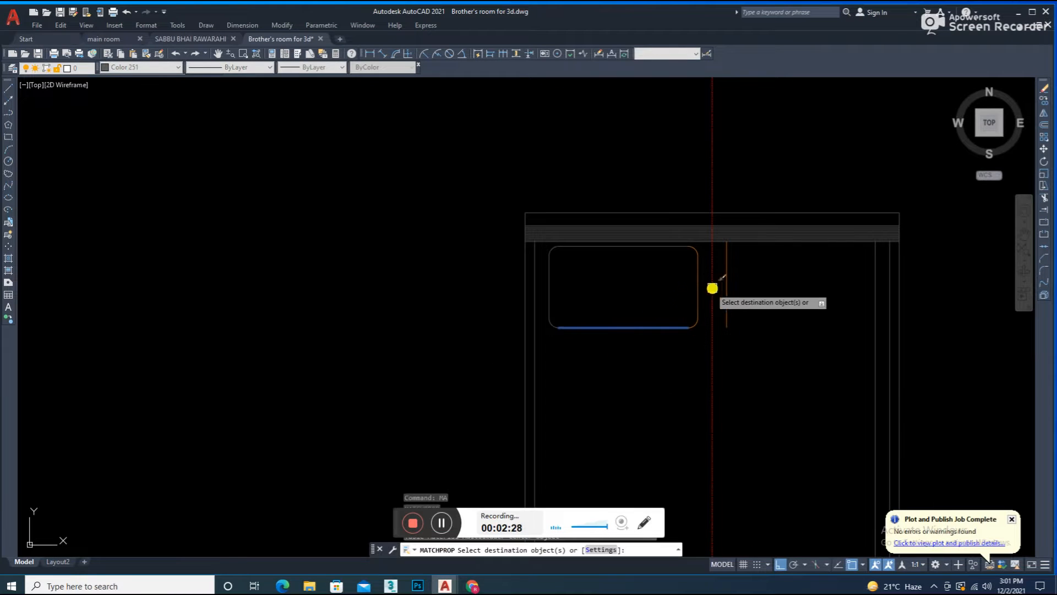
pyautogui.scroll(4, 694, 322)
pyautogui.press('Escape')
pyautogui.scroll(-4, 723, 326)
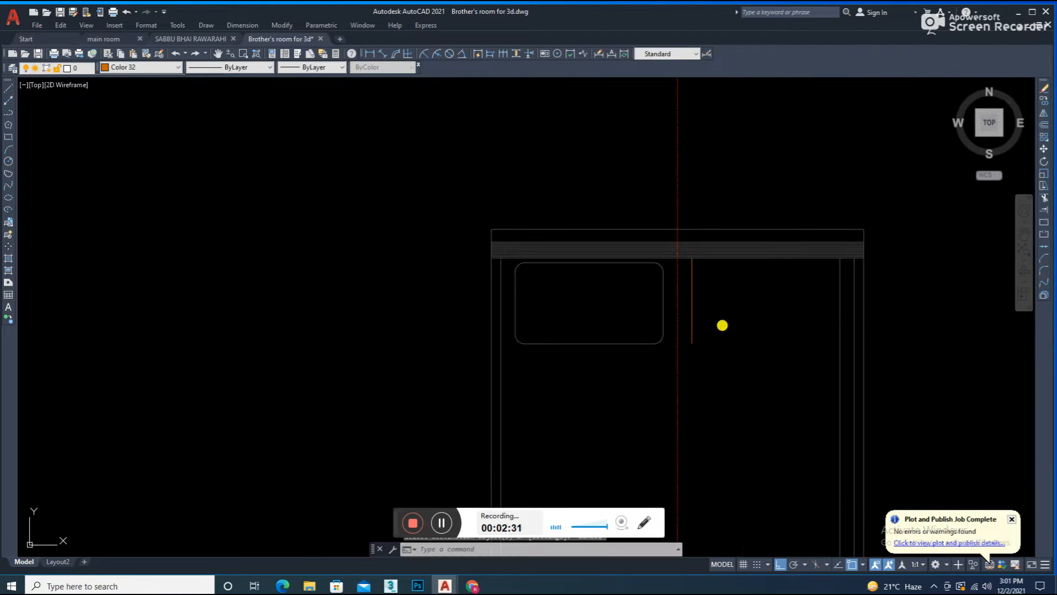
# Mirror the left pillow about the red centre line, keeping the original.
pyautogui.scroll(4, 672, 277)
pyautogui.click(246, 470)
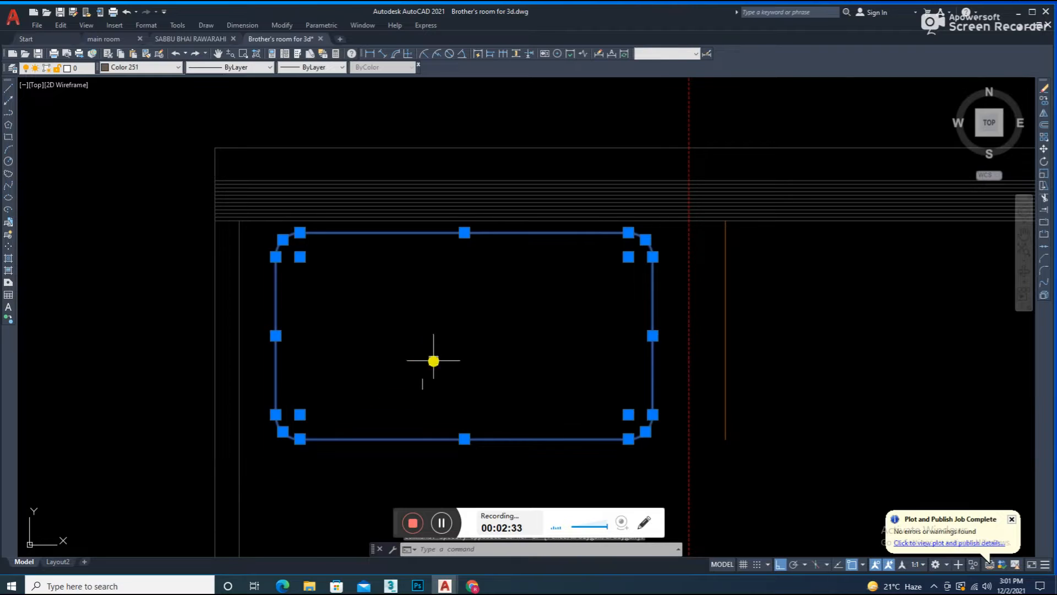
pyautogui.scroll(-2, 630, 352)
pyautogui.write('mi')
pyautogui.press('Return')
pyautogui.click(671, 354)
pyautogui.click(668, 377)
pyautogui.press('Return')
# Erase the leftover vertical construction line beside the centre line.
pyautogui.scroll(4, 699, 208)
pyautogui.click(699, 205)
pyautogui.click(675, 214)
pyautogui.press('e')
pyautogui.press('Return')
pyautogui.scroll(-4, 665, 238)
pyautogui.scroll(-2, 650, 359)
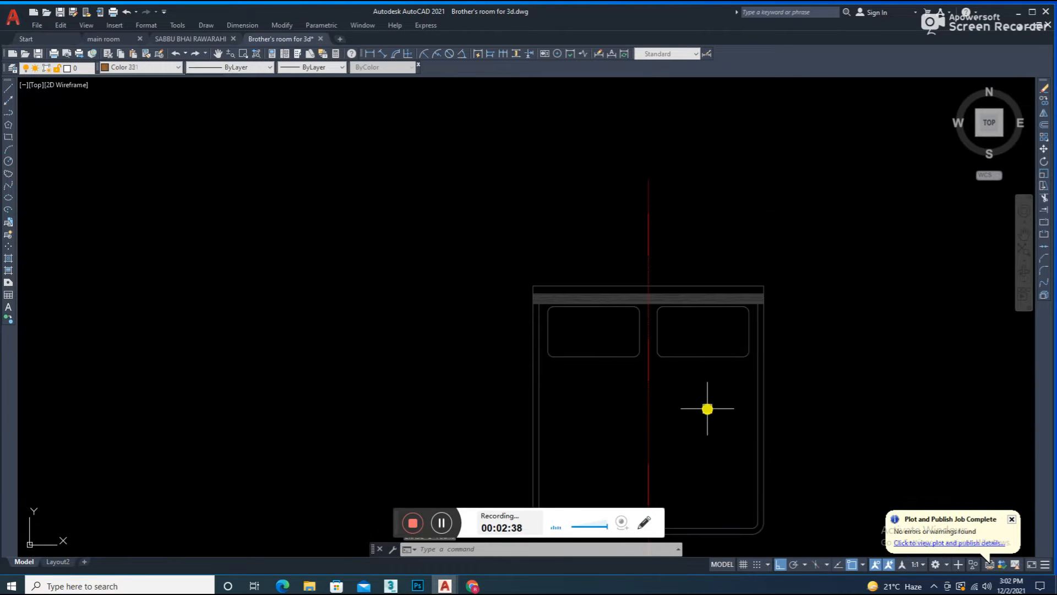
# Draw a diagonal line across the right pillow from the middle of its top edge to its bottom-left corner.
pyautogui.scroll(2, 689, 330)
pyautogui.moveTo(656, 342); pyautogui.dragTo(635, 350, button='middle')
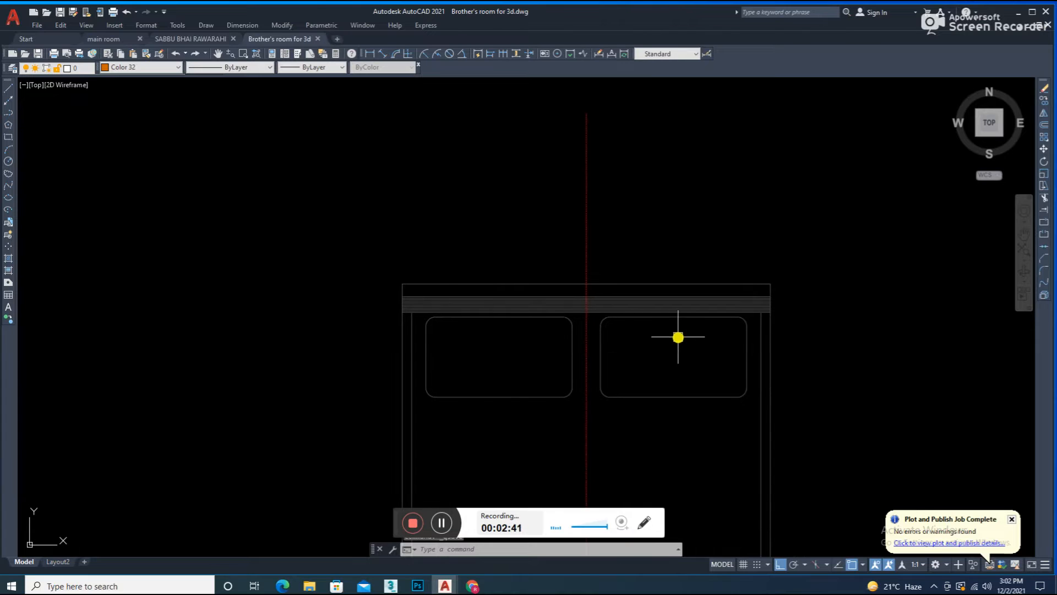
pyautogui.press('l')
pyautogui.press('Return')
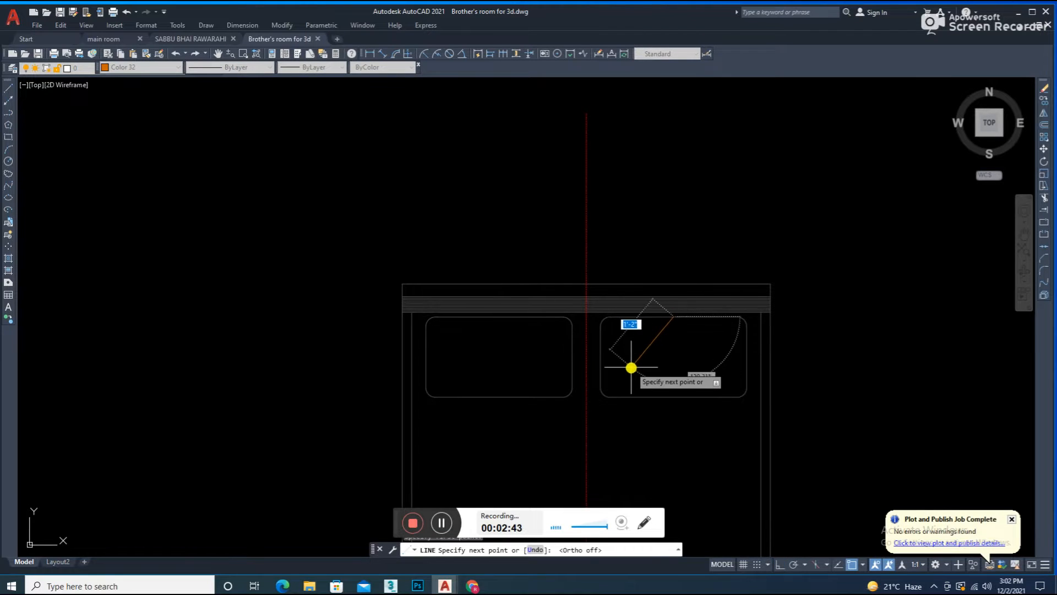
pyautogui.click(606, 392)
pyautogui.press('Escape')
pyautogui.scroll(2, 659, 353)
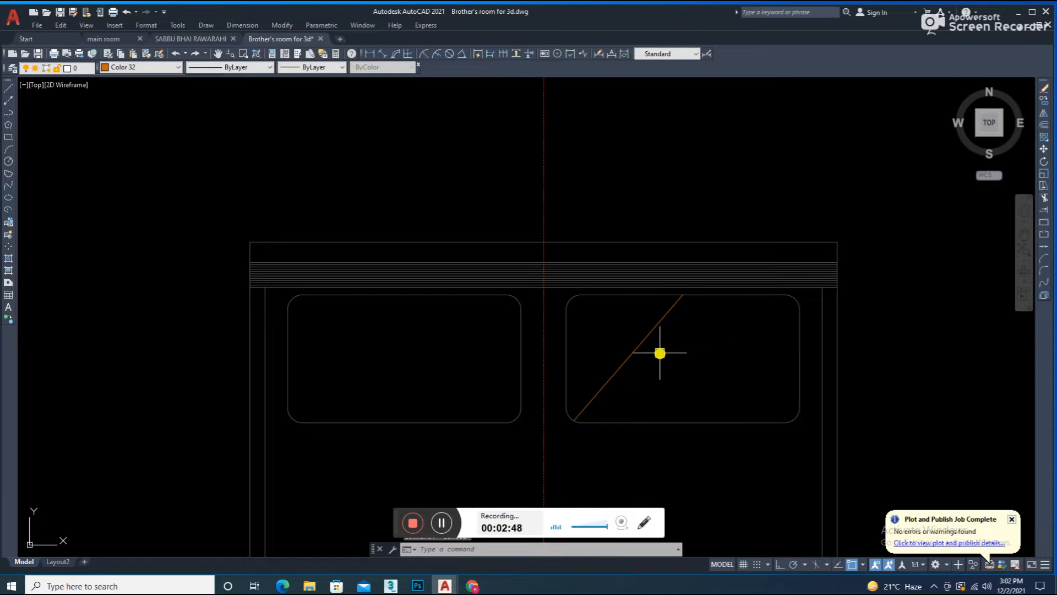
# Offset the diagonal line repeatedly to the right to form four parallel pillow stripes.
pyautogui.press('o')
pyautogui.press('Return')
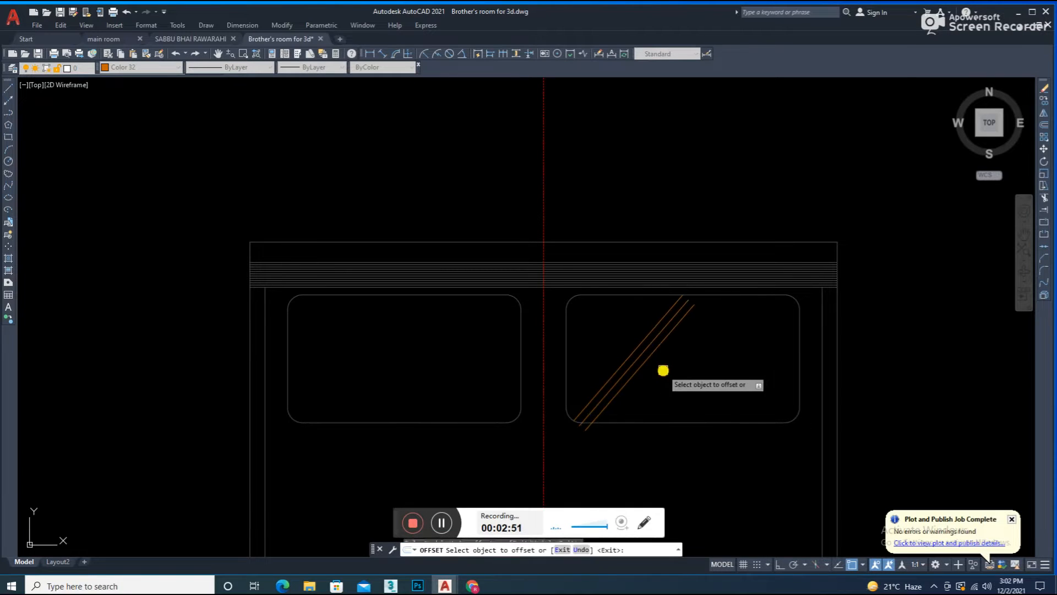
pyautogui.click(659, 349)
pyautogui.click(689, 361)
pyautogui.press('Escape')
# Extend the upper ends of the diagonal stripes to the right pillow's top edge.
pyautogui.press('e')
pyautogui.press('x')
pyautogui.press('Return')
pyautogui.click(657, 305)
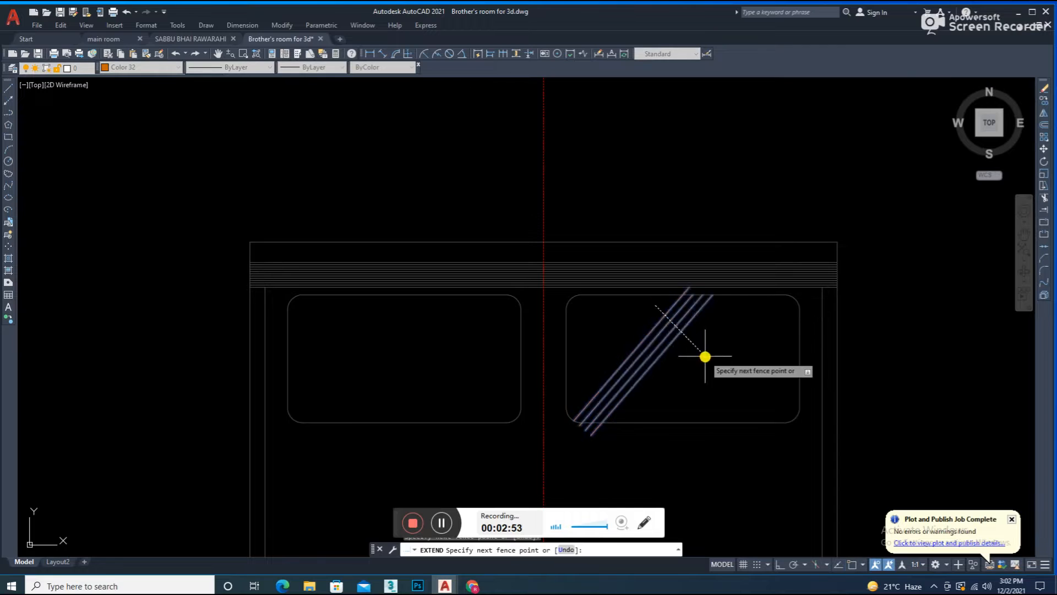
pyautogui.click(706, 357)
pyautogui.press('Escape')
pyautogui.scroll(4, 677, 286)
pyautogui.scroll(2, 678, 285)
# Trim the diagonal stripe ends that stick out beyond the right pillow's outline.
pyautogui.press('t')
pyautogui.press('r')
pyautogui.press('Return')
pyautogui.scroll(-8, 708, 297)
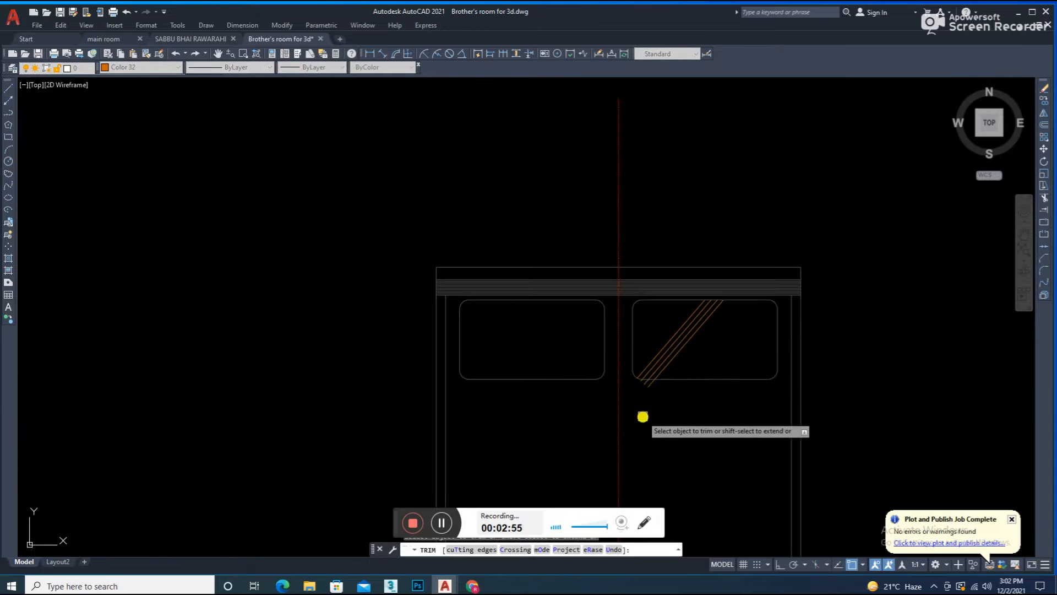
pyautogui.scroll(4, 646, 387)
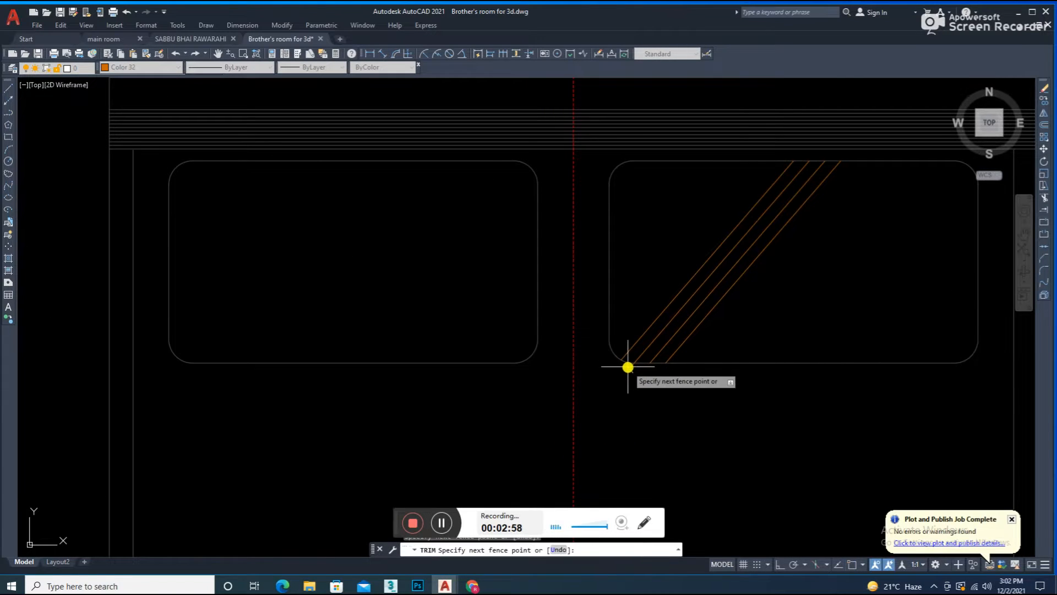
pyautogui.scroll(4, 631, 368)
pyautogui.click(630, 369)
pyautogui.scroll(-6, 633, 377)
pyautogui.scroll(8, 633, 378)
pyautogui.click(630, 348)
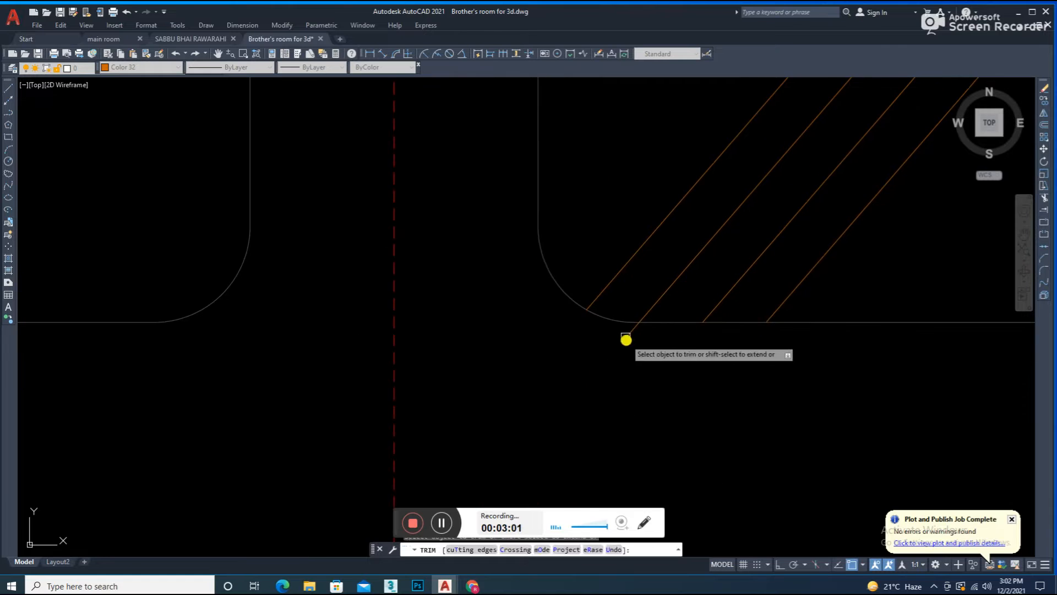
pyautogui.press('Escape')
# Match the orange diagonal stripes to the properties of the right pillow's grey bottom line.
pyautogui.scroll(-6, 568, 359)
pyautogui.click(783, 348)
pyautogui.scroll(-6, 743, 373)
pyautogui.write('ma')
pyautogui.press('Return')
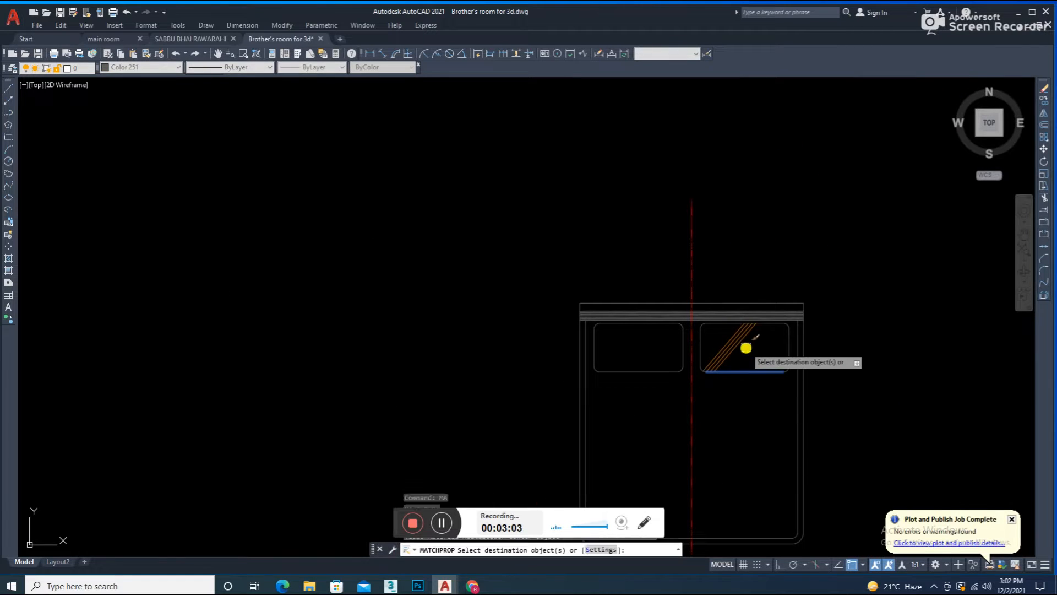
pyautogui.scroll(4, 714, 374)
pyautogui.click(743, 357)
pyautogui.click(698, 323)
pyautogui.scroll(-4, 718, 351)
pyautogui.write('m')
pyautogui.press('Return')
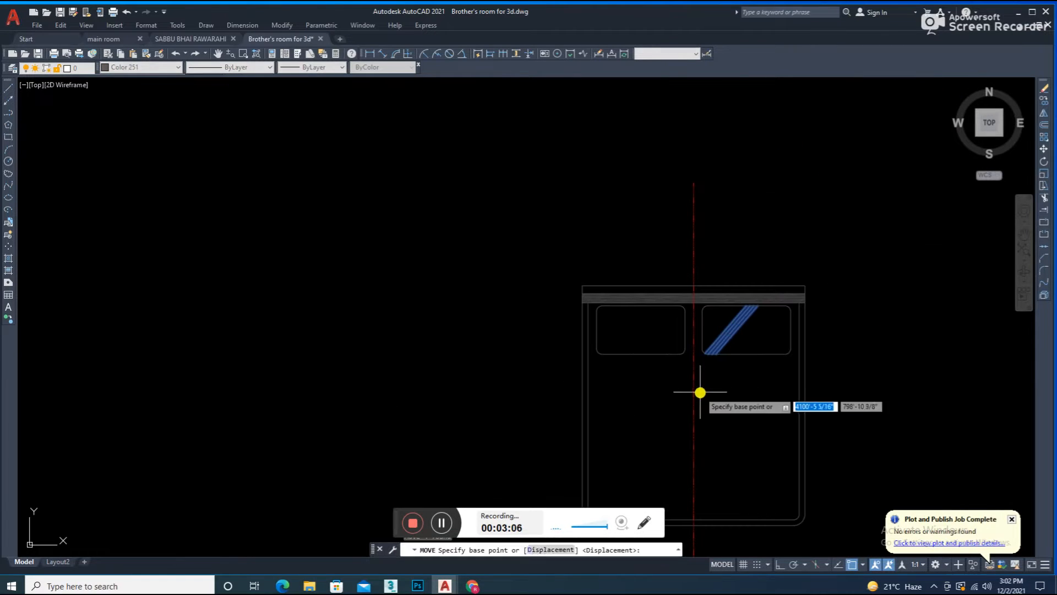
pyautogui.press('Escape')
# Mirror the diagonal stripes about the red centre line onto the left pillow, keeping the originals.
pyautogui.scroll(2, 743, 335)
pyautogui.click(765, 327)
pyautogui.click(693, 354)
pyautogui.write('mi')
pyautogui.press('Return')
pyautogui.click(671, 382)
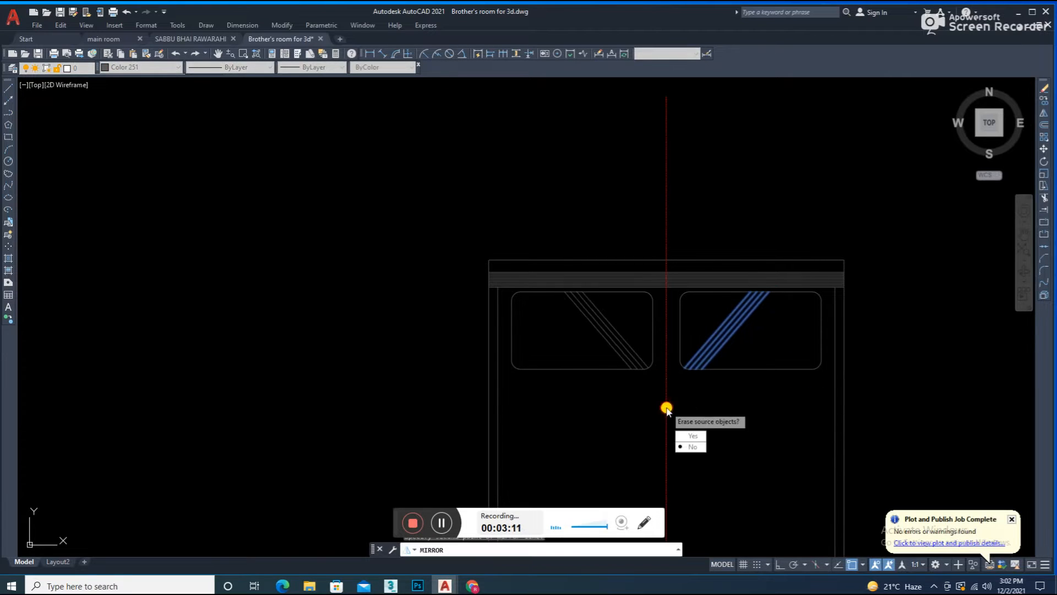
pyautogui.press('Return')
# Draw vertical projection lines straight down from the bed's right and left outer edges.
pyautogui.scroll(4, 583, 304)
pyautogui.scroll(-8, 684, 371)
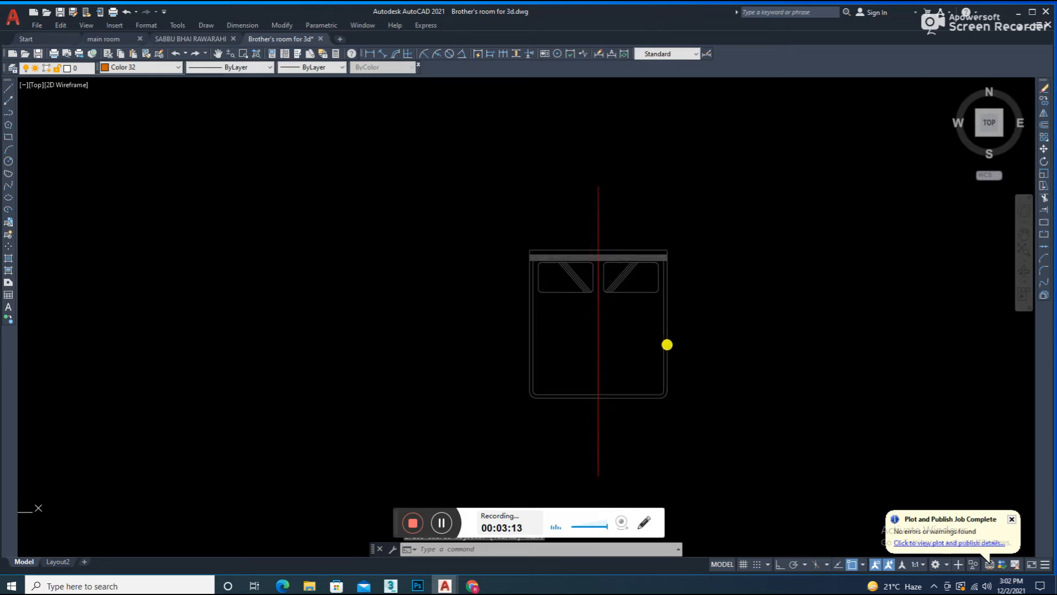
pyautogui.moveTo(658, 318); pyautogui.dragTo(635, 326, button='middle')
pyautogui.press('Escape')
pyautogui.moveTo(538, 421); pyautogui.dragTo(538, 381, button='middle')
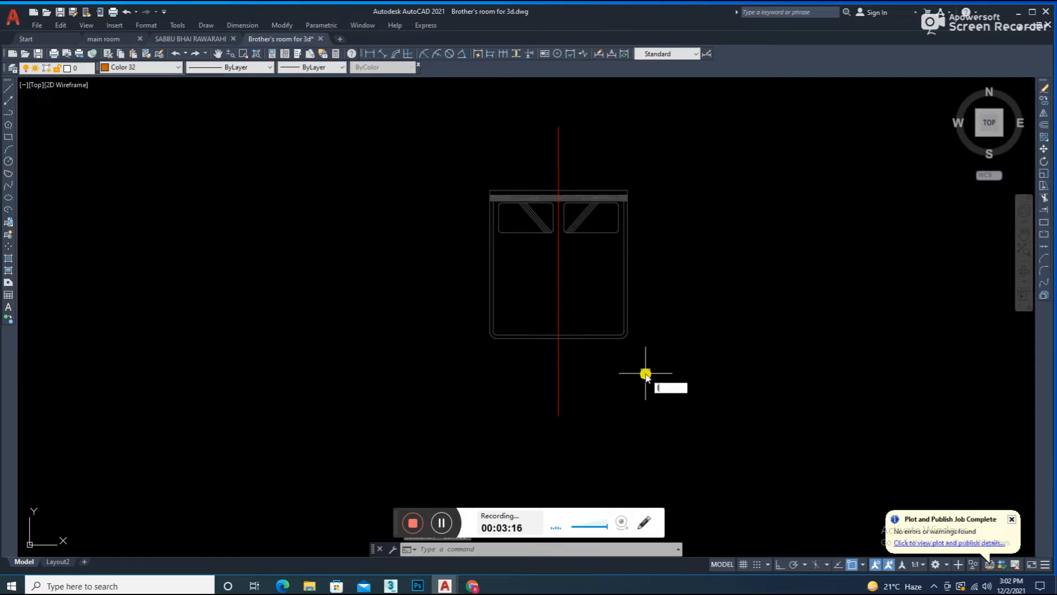
pyautogui.press('l')
pyautogui.press('Return')
pyautogui.scroll(6, 631, 346)
pyautogui.scroll(-6, 620, 287)
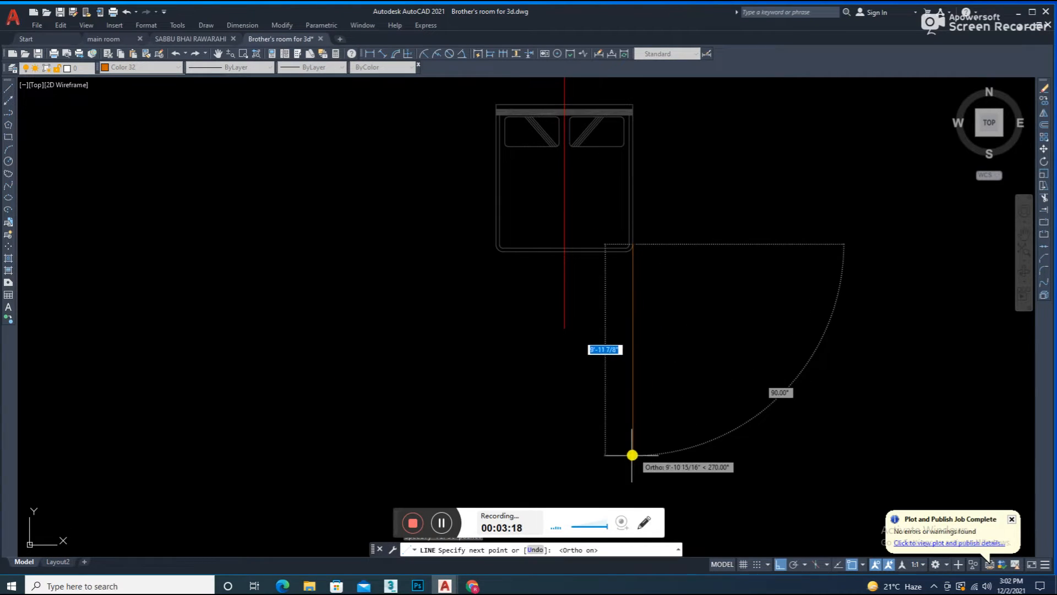
pyautogui.scroll(6, 491, 237)
pyautogui.scroll(-5, 496, 229)
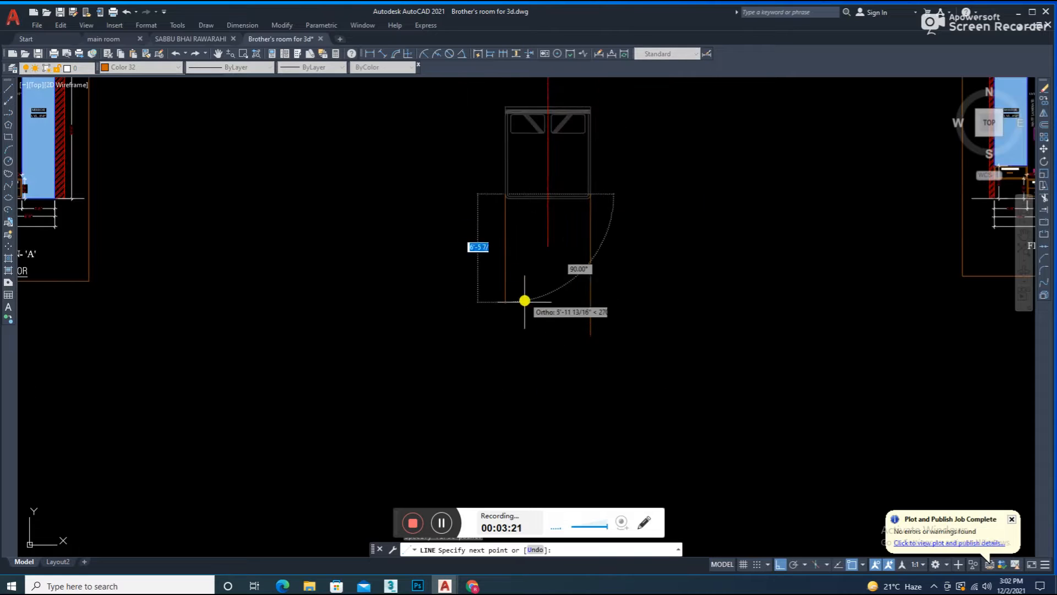
# Draw a horizontal base line across both vertical projection lines below the bed.
pyautogui.scroll(5, 523, 331)
pyautogui.click(410, 304)
pyautogui.click(701, 308)
pyautogui.press('Escape')
# Trim the ends of the vertical projection lines below the horizontal base line.
pyautogui.scroll(4, 701, 334)
pyautogui.write('tr')
pyautogui.click(678, 287)
pyautogui.click(59, 304)
pyautogui.scroll(-2, 311, 314)
pyautogui.press('Escape')
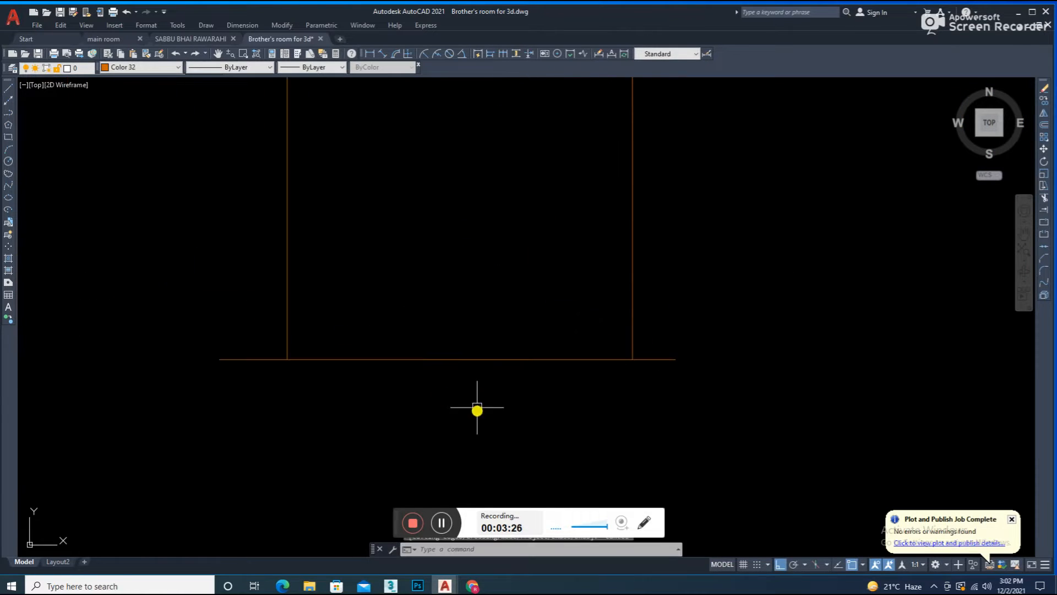
# Offset the horizontal base line 18 inches upward.
pyautogui.write('o ')
pyautogui.write('18')
pyautogui.press('Return')
pyautogui.click(484, 359)
pyautogui.click(493, 289)
pyautogui.press('Escape')
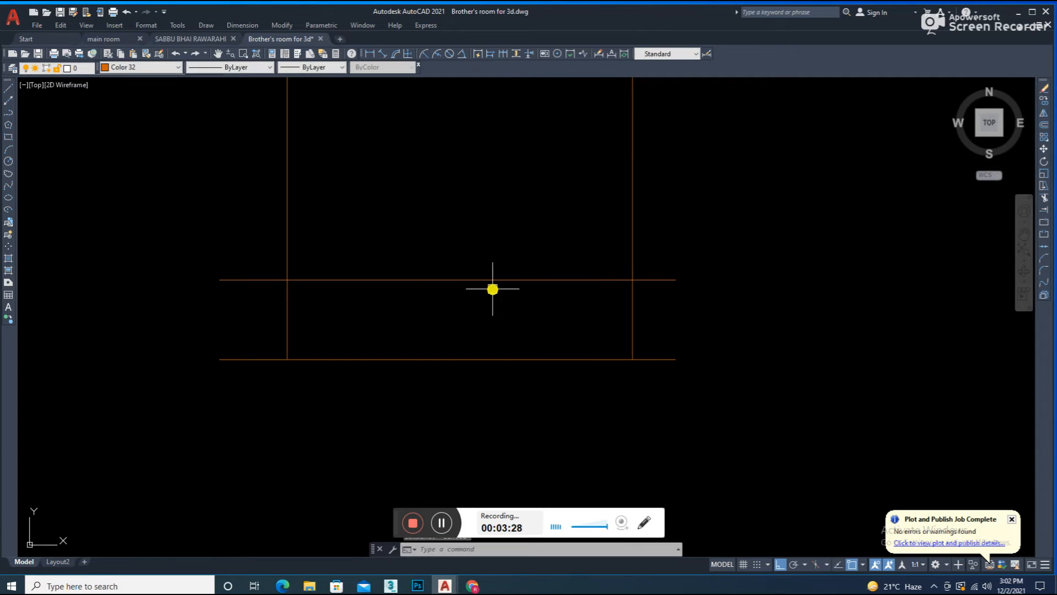
# Offset the horizontal base line 2 inches upward.
pyautogui.write('o')
pyautogui.press('Escape')
pyautogui.press('Escape')
pyautogui.write('o')
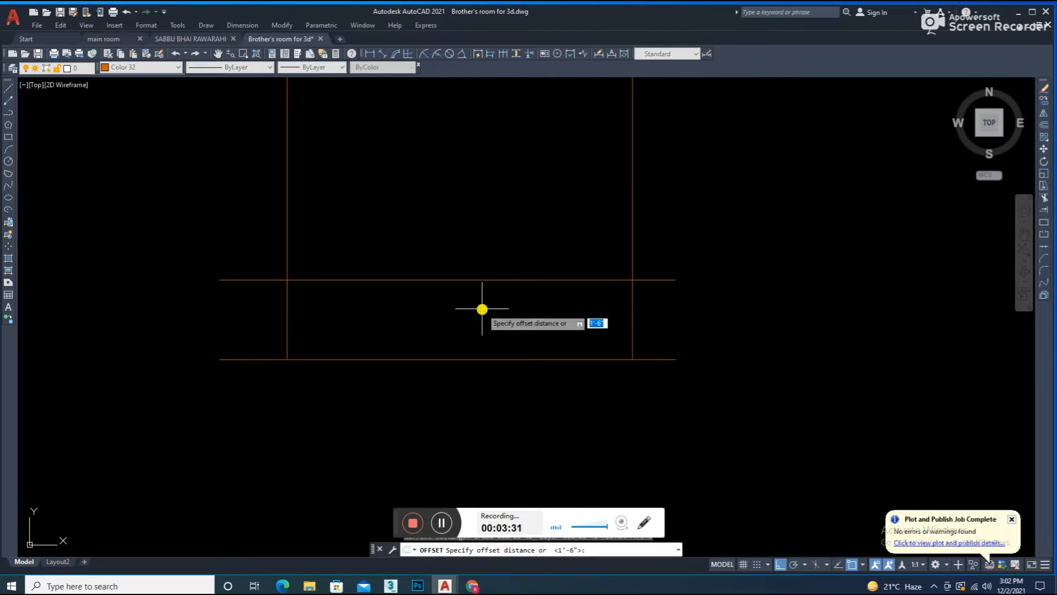
pyautogui.press('Return')
pyautogui.click(432, 354)
pyautogui.click(421, 363)
pyautogui.click(428, 342)
pyautogui.press('Escape')
# Draw the outline of a bed leg between the two lowest horizontal lines near the left side, and delete the helper segment.
pyautogui.write('l')
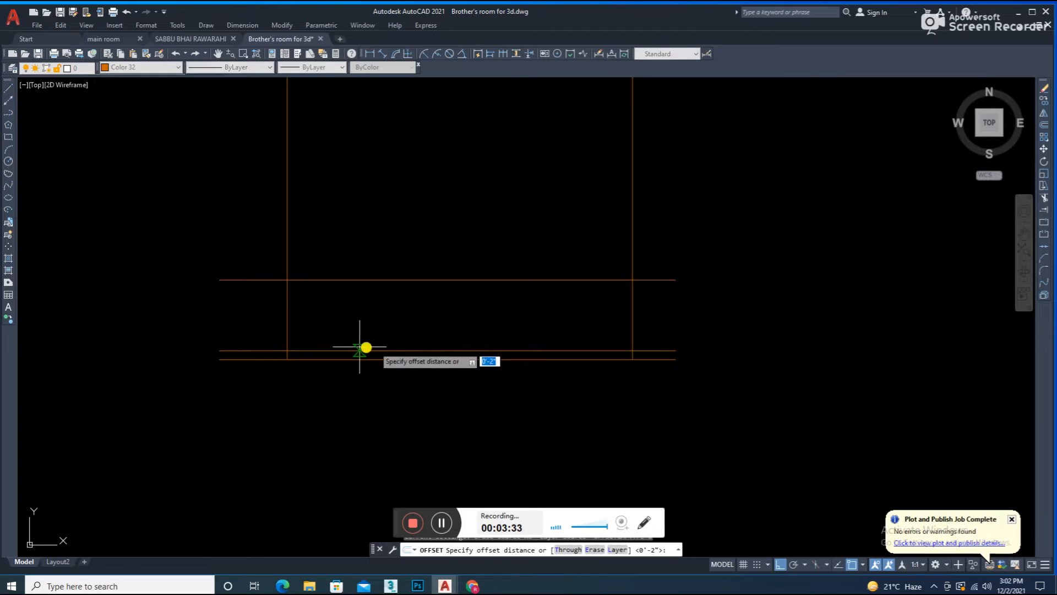
pyautogui.click(288, 350)
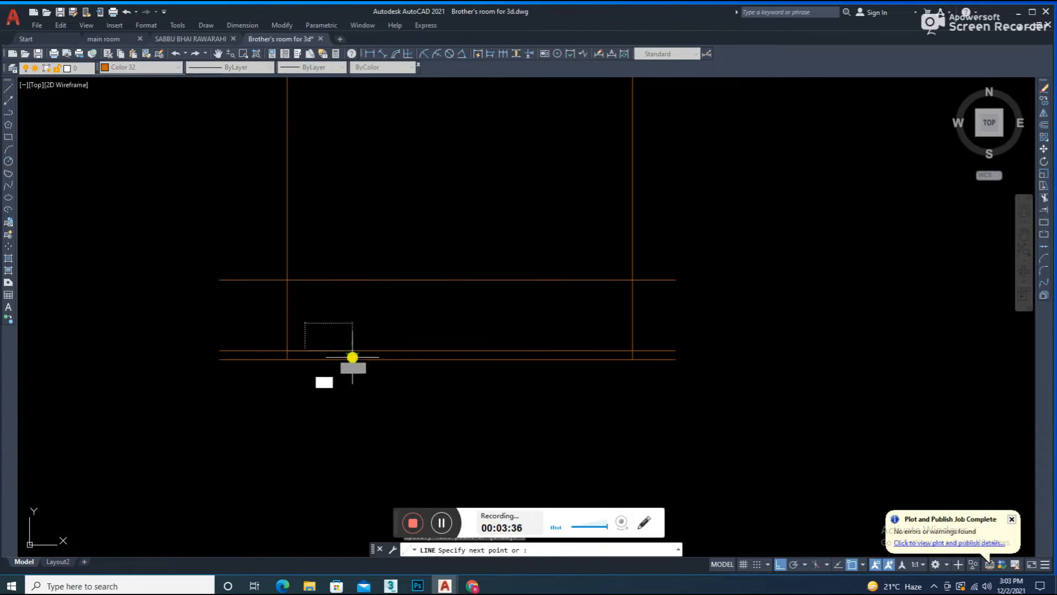
pyautogui.scroll(4, 352, 359)
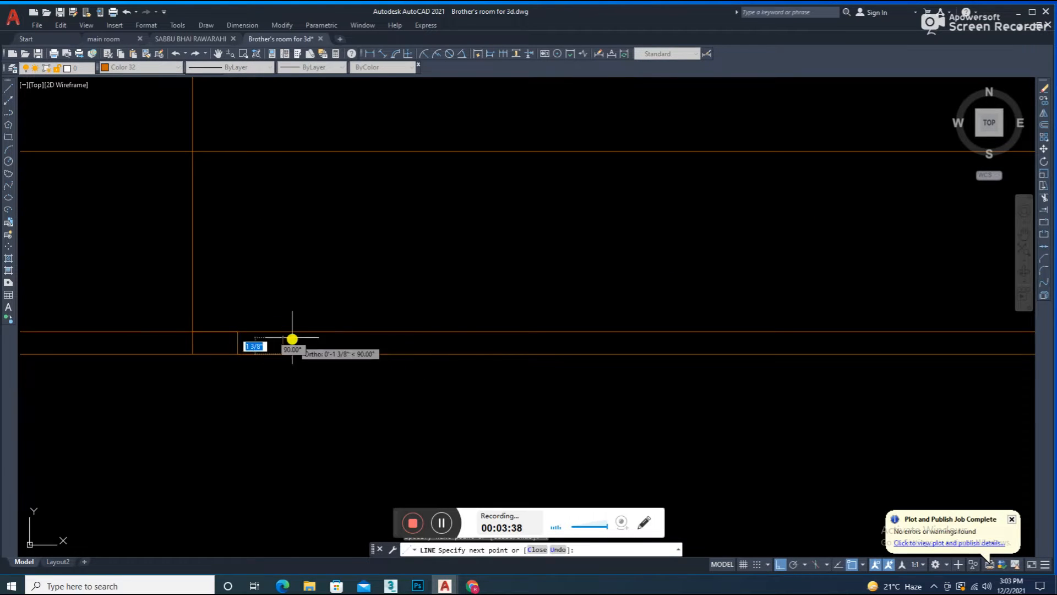
pyautogui.press('Escape')
pyautogui.click(168, 312)
pyautogui.click(255, 339)
pyautogui.press('Delete')
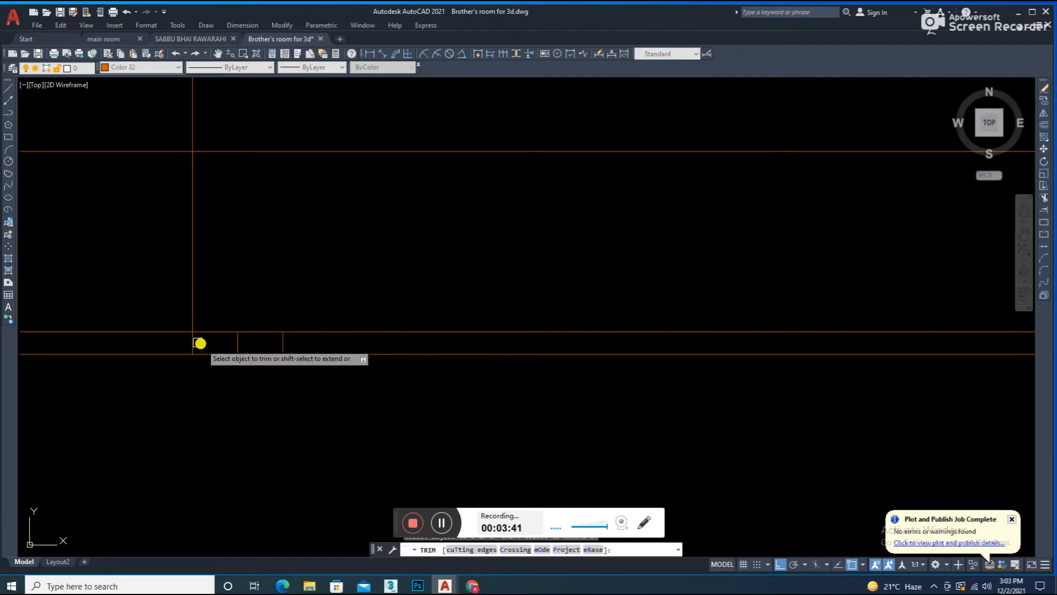
# Trim the left projection line below the bed base and the overhanging ends of the horizontal lines.
pyautogui.click(198, 343)
pyautogui.click(226, 302)
pyautogui.click(391, 413)
pyautogui.scroll(-4, 388, 408)
pyautogui.click(292, 294)
pyautogui.click(682, 367)
pyautogui.press('Escape')
# Mirror the bed leg about the vertical centre of the bed to the opposite side.
pyautogui.click(286, 241)
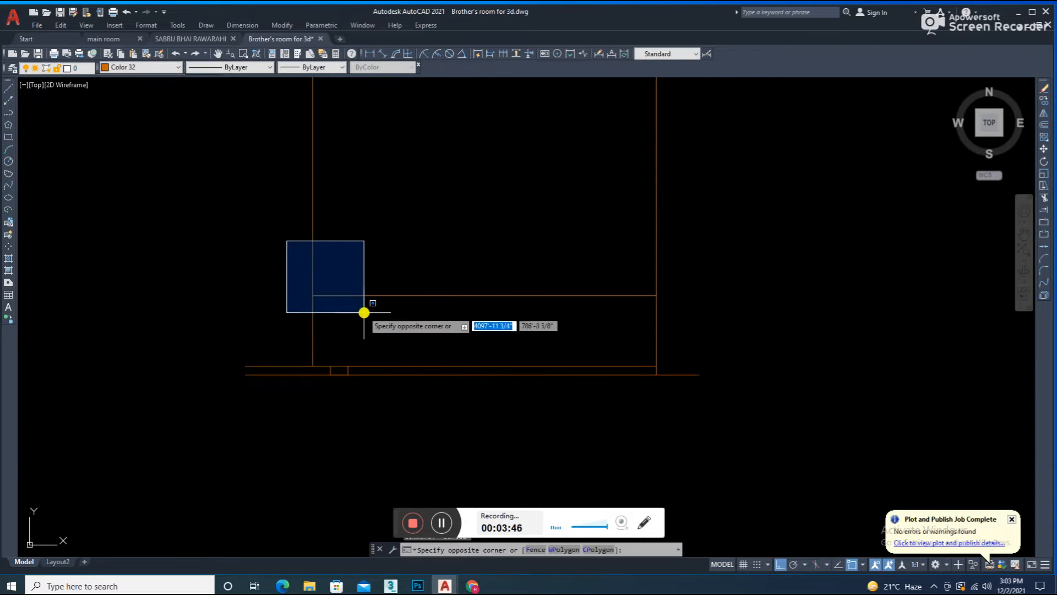
pyautogui.press('Escape')
pyautogui.click(300, 323)
pyautogui.click(377, 396)
pyautogui.write('mi')
pyautogui.press('Return')
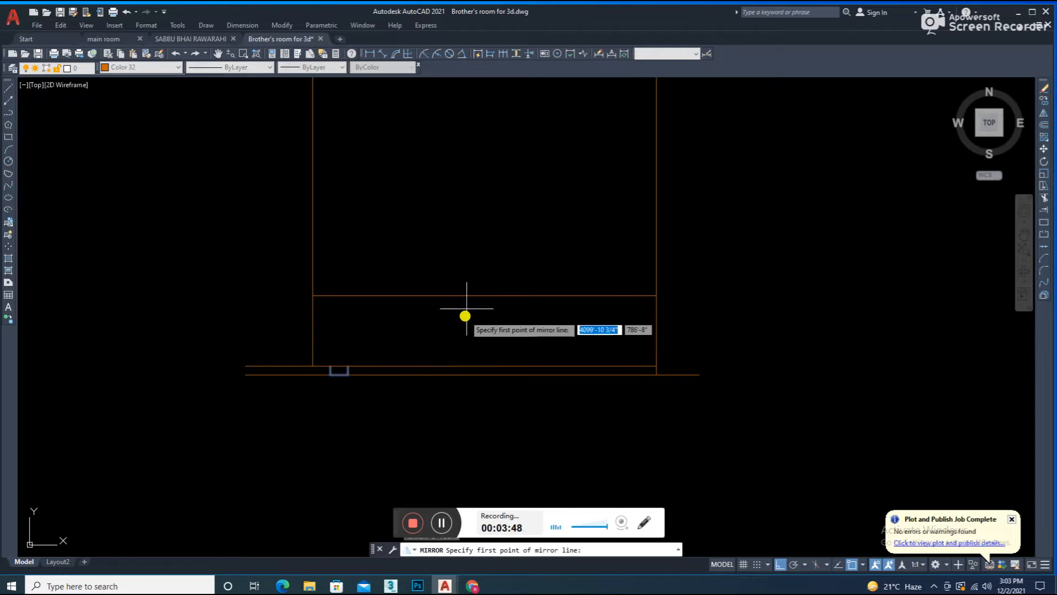
pyautogui.click(483, 295)
pyautogui.click(491, 348)
pyautogui.press('Return')
# Trim the bed base line's left overhang and the right projection line's end below the base.
pyautogui.scroll(4, 314, 369)
pyautogui.write('t')
pyautogui.press('Return')
pyautogui.click(277, 358)
pyautogui.press('Escape')
pyautogui.write('tr')
pyautogui.press('Return')
pyautogui.moveTo(270, 355); pyautogui.dragTo(266, 367)
pyautogui.scroll(-6, 362, 362)
pyautogui.scroll(4, 607, 361)
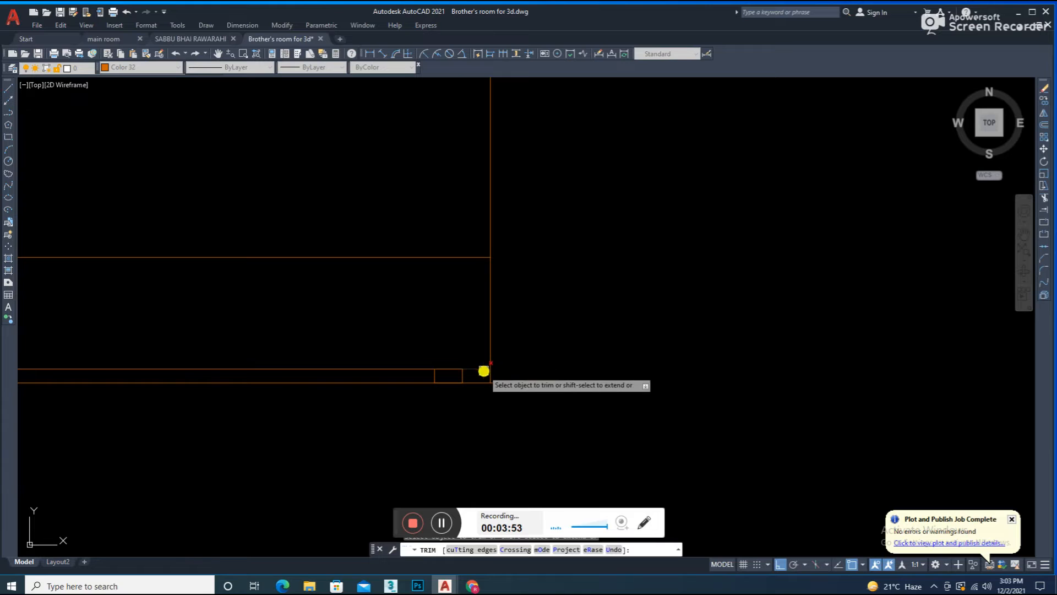
pyautogui.press('Escape')
# Offset the bed base's bottom line 6 inches upward.
pyautogui.scroll(-4, 539, 358)
pyautogui.moveTo(574, 361); pyautogui.dragTo(575, 402, button='middle')
pyautogui.scroll(2, 468, 377)
pyautogui.scroll(-2, 504, 380)
pyautogui.write('o')
pyautogui.press('Return')
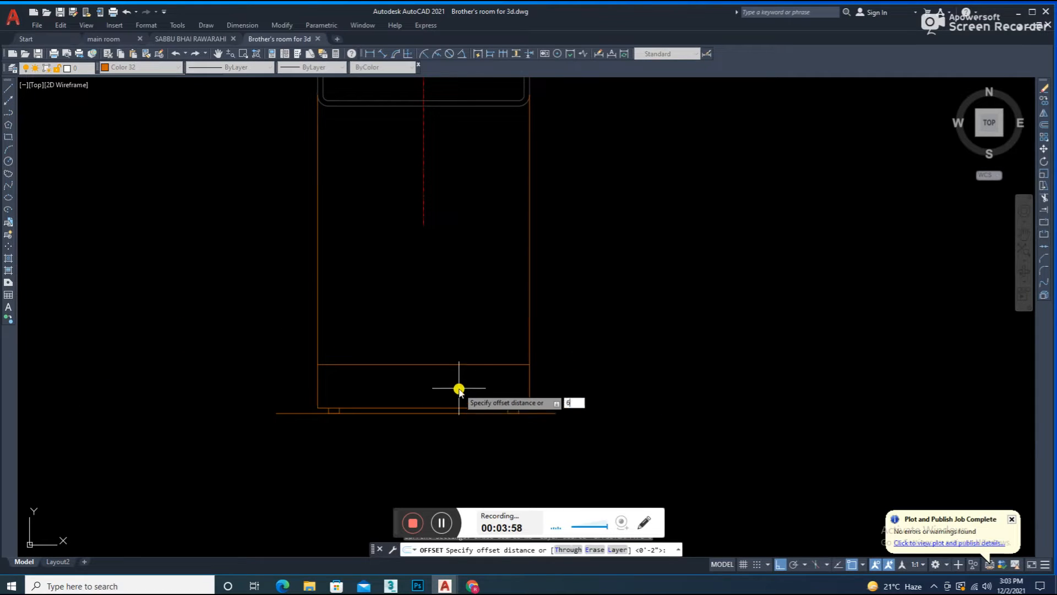
pyautogui.click(445, 408)
pyautogui.click(442, 393)
pyautogui.press('Escape')
# Examine the bed base and mattress in the reference photo above the drawing.
pyautogui.moveTo(475, 378); pyautogui.dragTo(513, 288, button='middle')
pyautogui.scroll(-10, 462, 367)
pyautogui.scroll(8, 500, 293)
pyautogui.scroll(-4, 505, 297)
pyautogui.scroll(2, 444, 338)
pyautogui.moveTo(444, 337); pyautogui.dragTo(456, 297, button='middle')
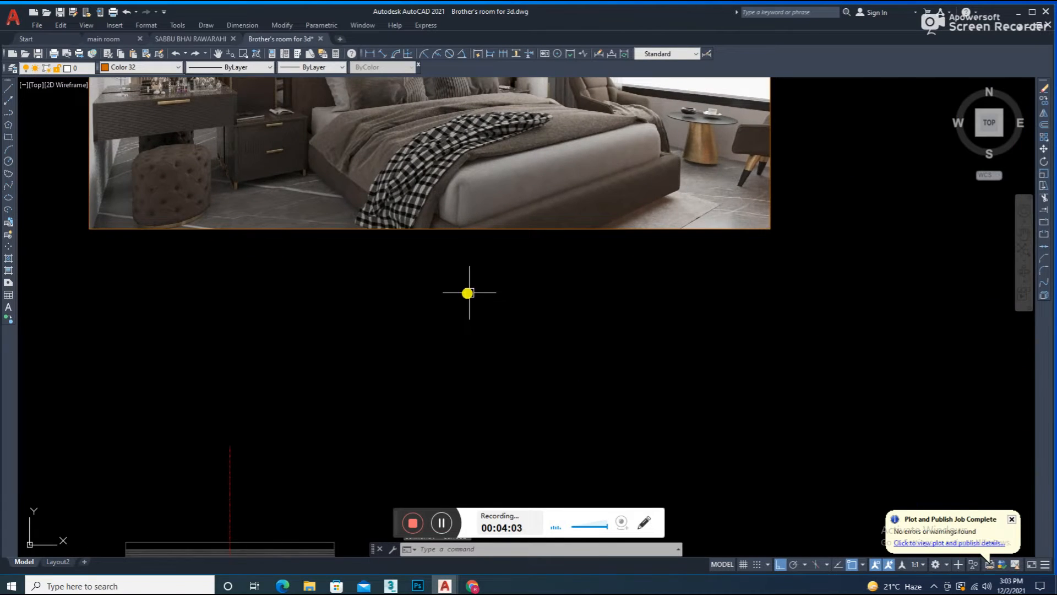
pyautogui.scroll(-4, 469, 294)
pyautogui.moveTo(437, 367); pyautogui.dragTo(469, 308, button='middle')
pyautogui.moveTo(380, 442); pyautogui.dragTo(409, 369, button='middle')
pyautogui.scroll(6, 381, 413)
pyautogui.scroll(4, 416, 415)
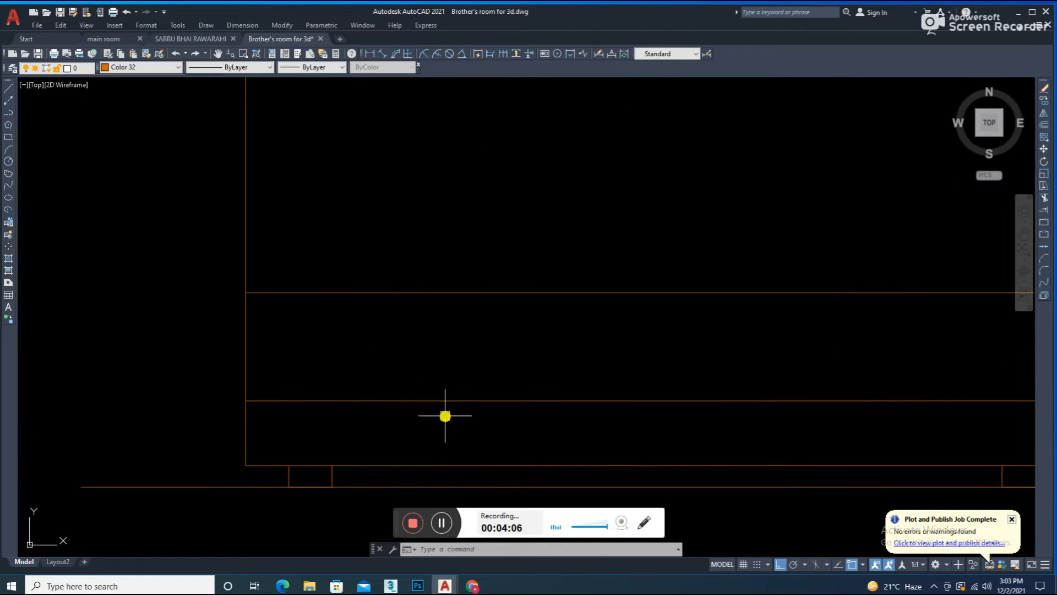
# Offset the line above the base upward five times to form a narrow band of closely spaced lines, and save the drawing.
pyautogui.write('o')
pyautogui.press('Return')
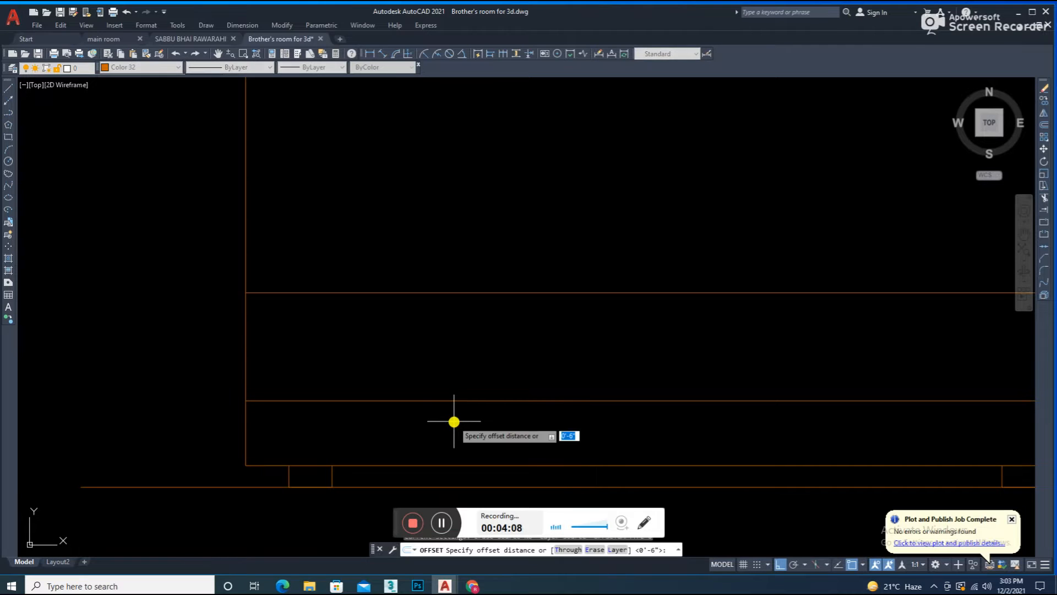
pyautogui.write('2')
pyautogui.press('Return')
pyautogui.scroll(2, 427, 401)
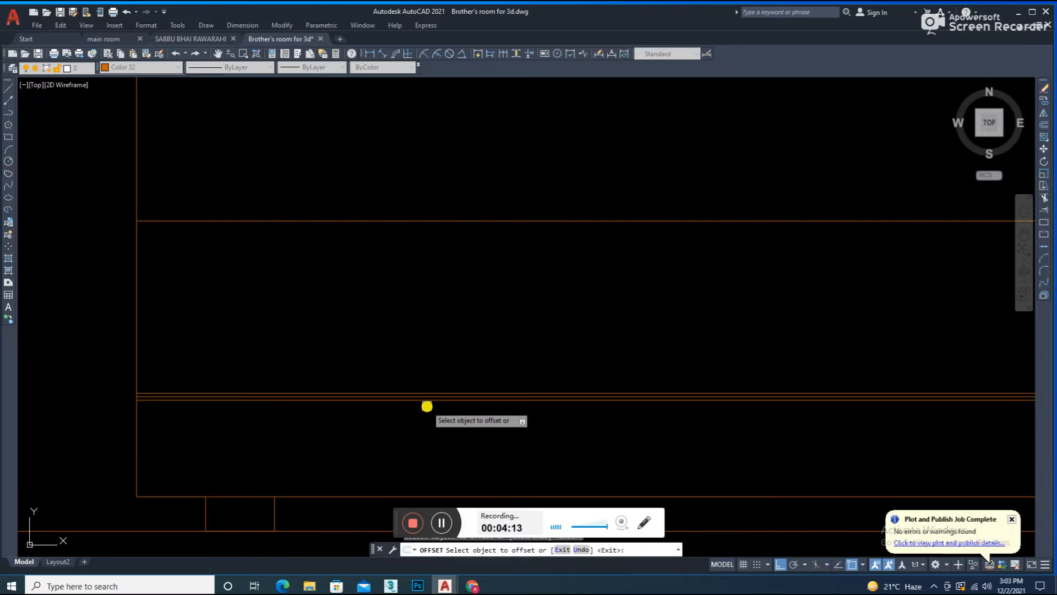
pyautogui.click(452, 392)
pyautogui.click(451, 386)
pyautogui.click(454, 390)
pyautogui.click(455, 379)
pyautogui.click(456, 386)
pyautogui.click(463, 370)
pyautogui.click(461, 382)
pyautogui.click(460, 373)
pyautogui.click(457, 380)
pyautogui.click(472, 359)
pyautogui.press('Escape')
pyautogui.scroll(-2, 473, 367)
pyautogui.hotkey('ctrl', 's')
pyautogui.moveTo(595, 386); pyautogui.dragTo(418, 402, button='middle')
# Offset both vertical side lines of the bed elevation inward to form the mattress sides.
pyautogui.press('Escape')
pyautogui.moveTo(581, 252); pyautogui.dragTo(504, 224, button='middle')
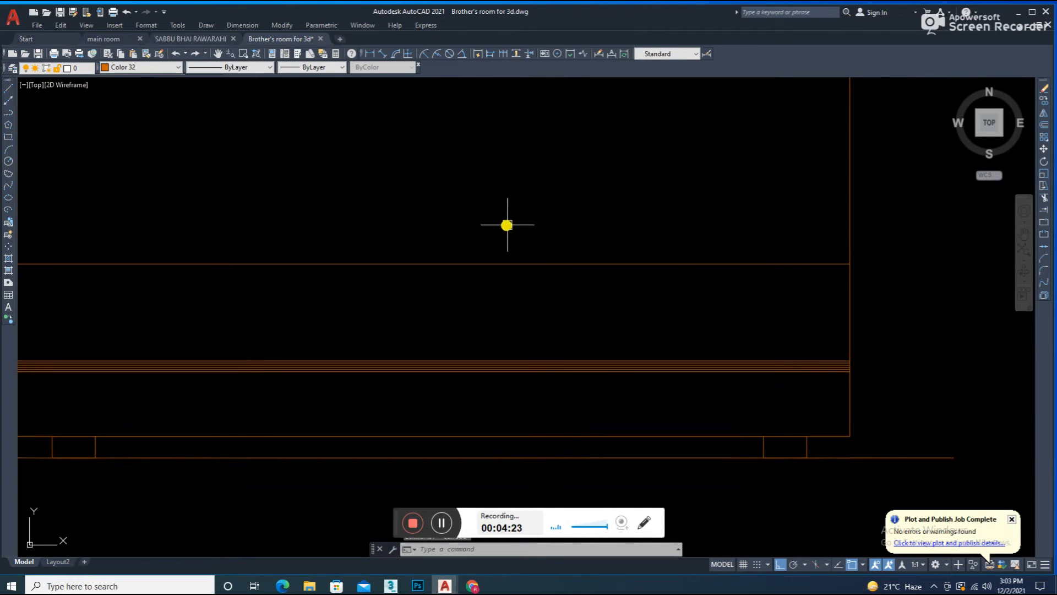
pyautogui.moveTo(844, 401); pyautogui.dragTo(828, 373, button='middle')
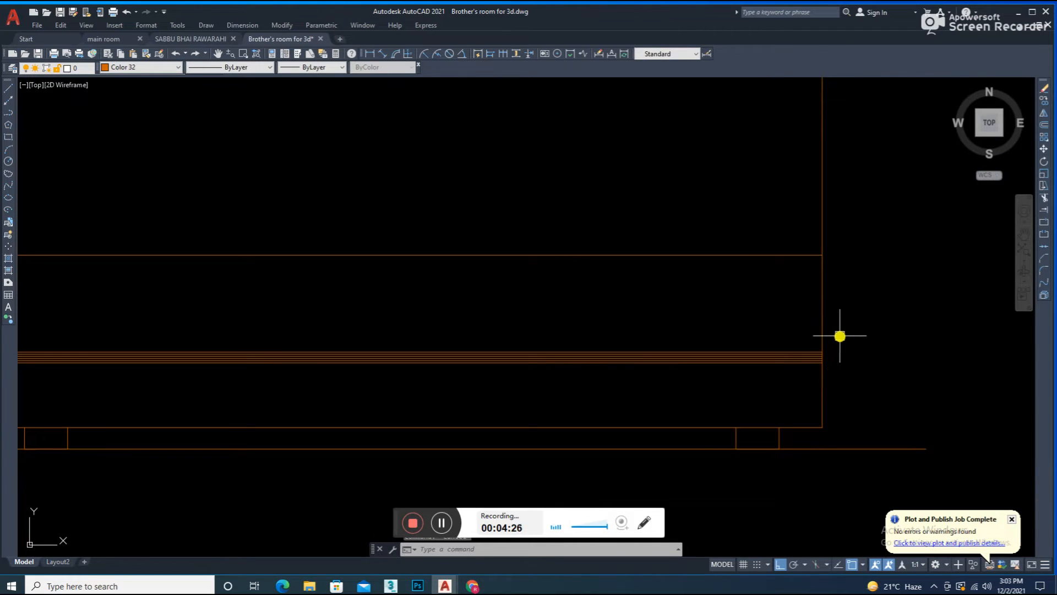
pyautogui.write('o')
pyautogui.press('Return')
pyautogui.press('Return')
pyautogui.scroll(-3, 736, 316)
pyautogui.scroll(3, 489, 294)
pyautogui.press('Escape')
# Fillet the mattress's upper corners between its top line and the inner side lines.
pyautogui.write('f')
pyautogui.press('Return')
pyautogui.click(489, 304)
pyautogui.click(547, 255)
pyautogui.scroll(-5, 711, 316)
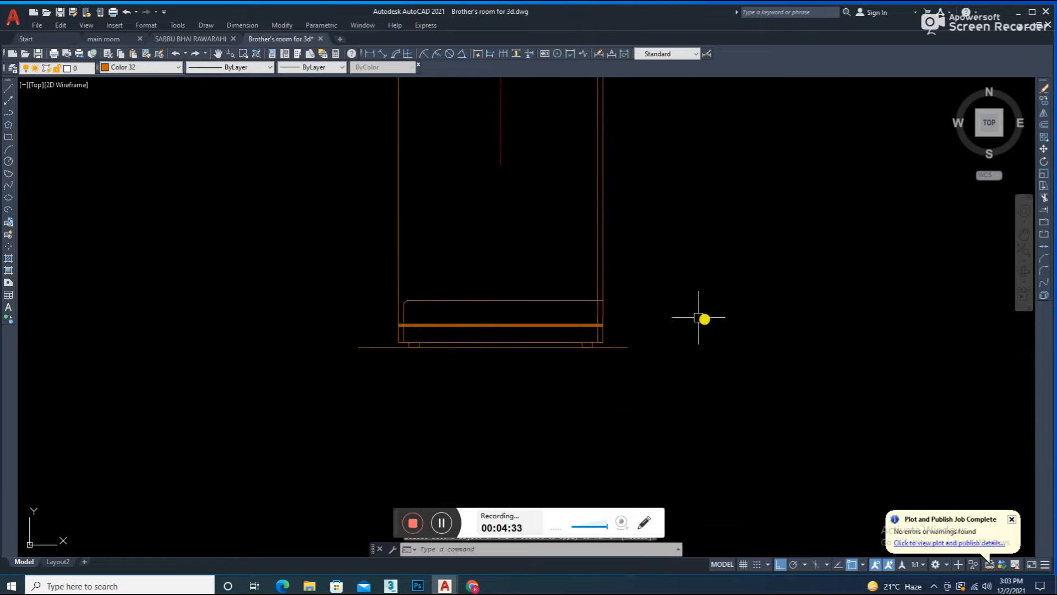
pyautogui.press('Return')
pyautogui.scroll(4, 596, 298)
# Trim the mattress's left side line at the narrow band and erase its leftover segment below.
pyautogui.scroll(6, 130, 371)
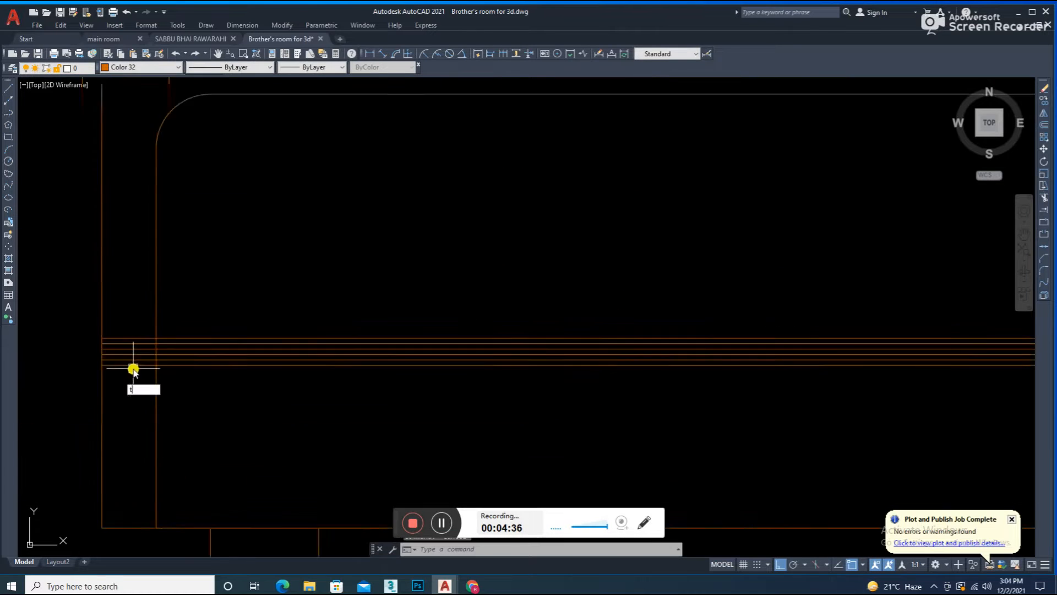
pyautogui.press('Escape')
pyautogui.write('tr')
pyautogui.press('Return')
pyautogui.press('Escape')
pyautogui.click(173, 396)
pyautogui.write('e')
pyautogui.press('Return')
# Trim the mattress's right side line where it runs through and below the narrow band.
pyautogui.scroll(-10, 177, 395)
pyautogui.scroll(9, 838, 378)
pyautogui.write('tr')
pyautogui.press('Return')
pyautogui.press('Escape')
# Offset the ground line 3.5 feet upward for the top of the headboard.
pyautogui.scroll(-5, 678, 366)
pyautogui.scroll(-4, 677, 369)
pyautogui.write('o')
pyautogui.press('Return')
pyautogui.write("3.5'")
pyautogui.press('Return')
pyautogui.scroll(2, 483, 428)
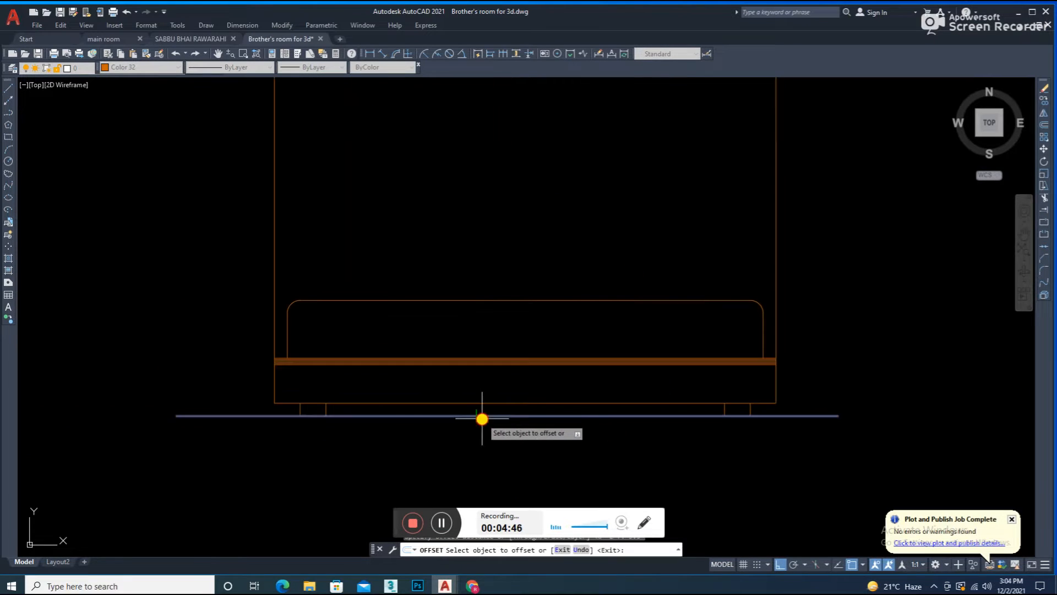
pyautogui.click(482, 417)
pyautogui.click(502, 365)
pyautogui.press('Escape')
# Trim the side lines above the headboard's top line and the top line's overhanging ends.
pyautogui.scroll(-2, 505, 360)
pyautogui.moveTo(704, 207); pyautogui.dragTo(323, 225)
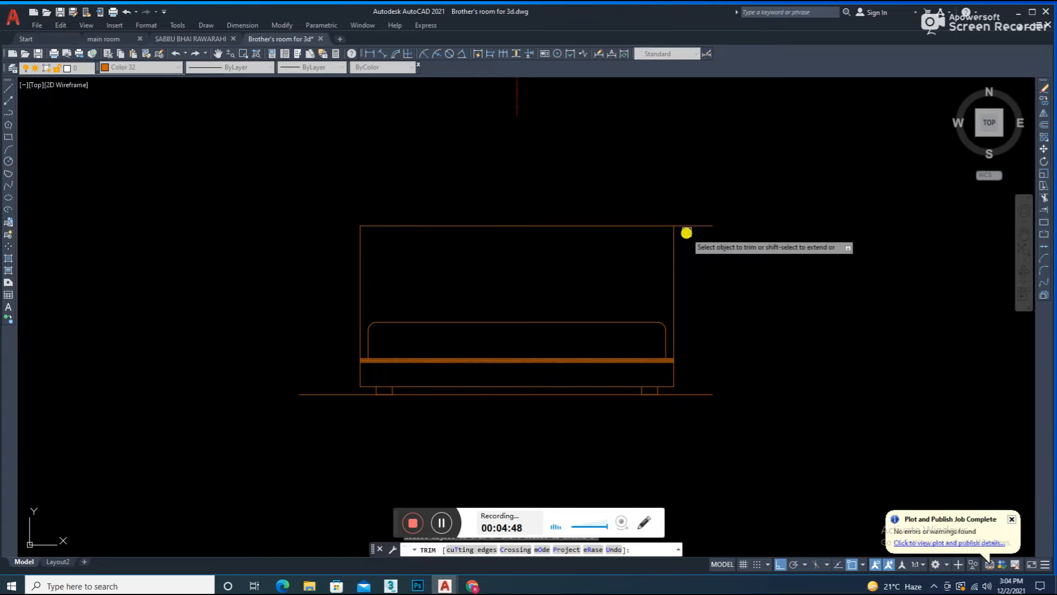
pyautogui.press('Escape')
# Stretch the headboard's top edge downward to lower the headboard.
pyautogui.write('s')
pyautogui.press('Return')
pyautogui.click(760, 206)
pyautogui.click(349, 248)
pyautogui.press('Return')
pyautogui.press('F8')
pyautogui.click(480, 255)
pyautogui.click(479, 278)
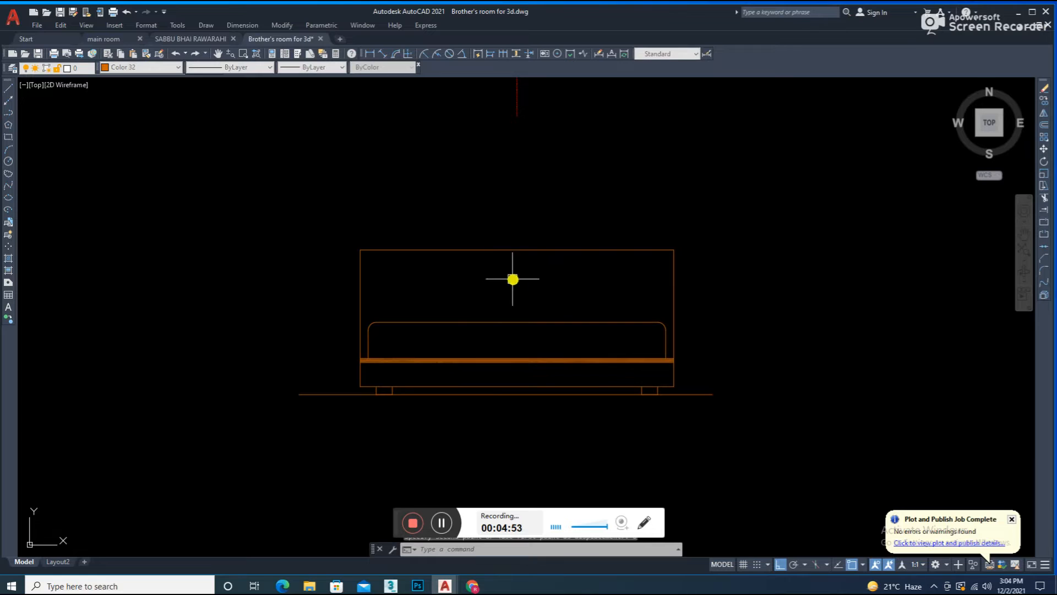
pyautogui.scroll(-2, 647, 316)
pyautogui.scroll(2, 666, 275)
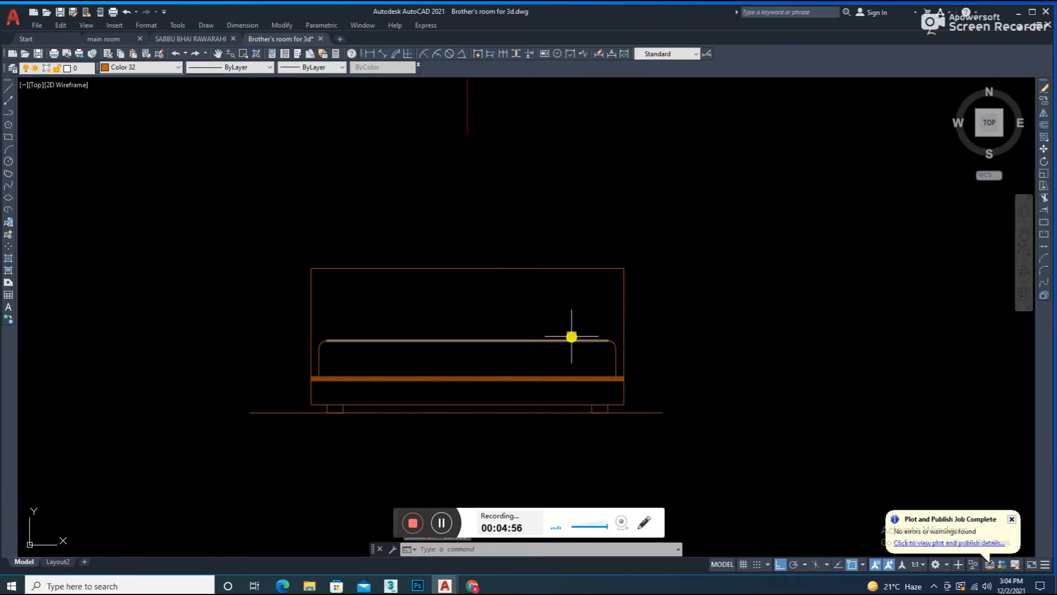
pyautogui.write('o')
pyautogui.press('Return')
pyautogui.press('Return')
pyautogui.press('Escape')
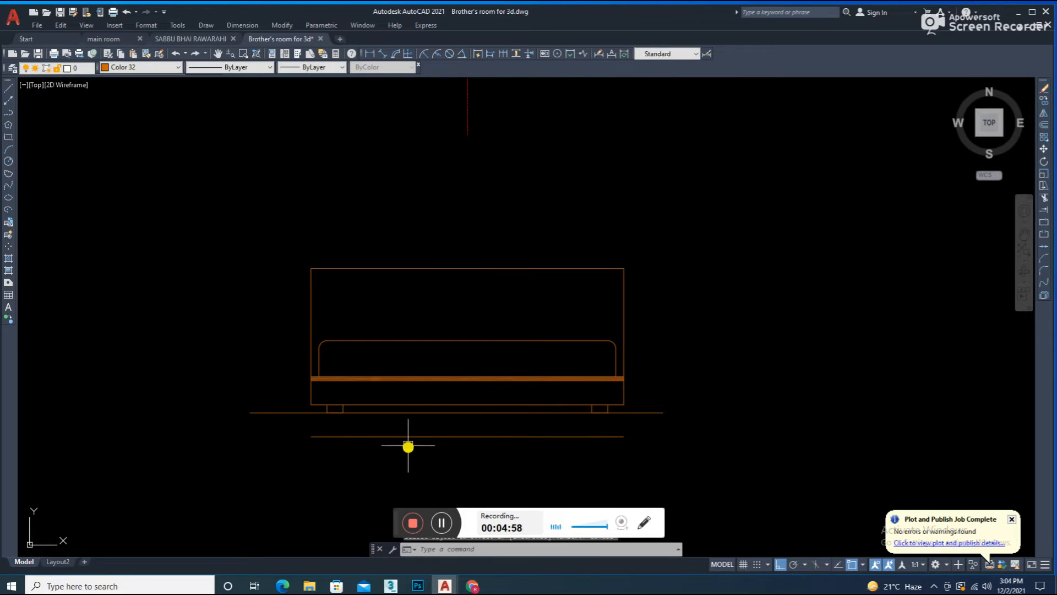
# Offset the headboard's top line downward nine times at 3/16 inch spacing.
pyautogui.write('o')
pyautogui.press('Return')
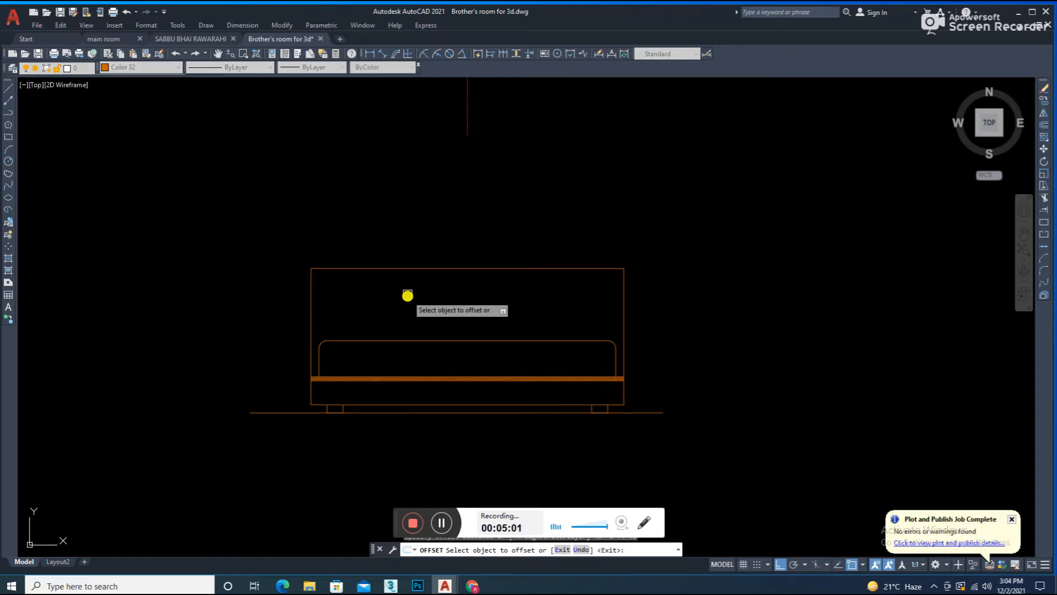
pyautogui.scroll(5, 414, 273)
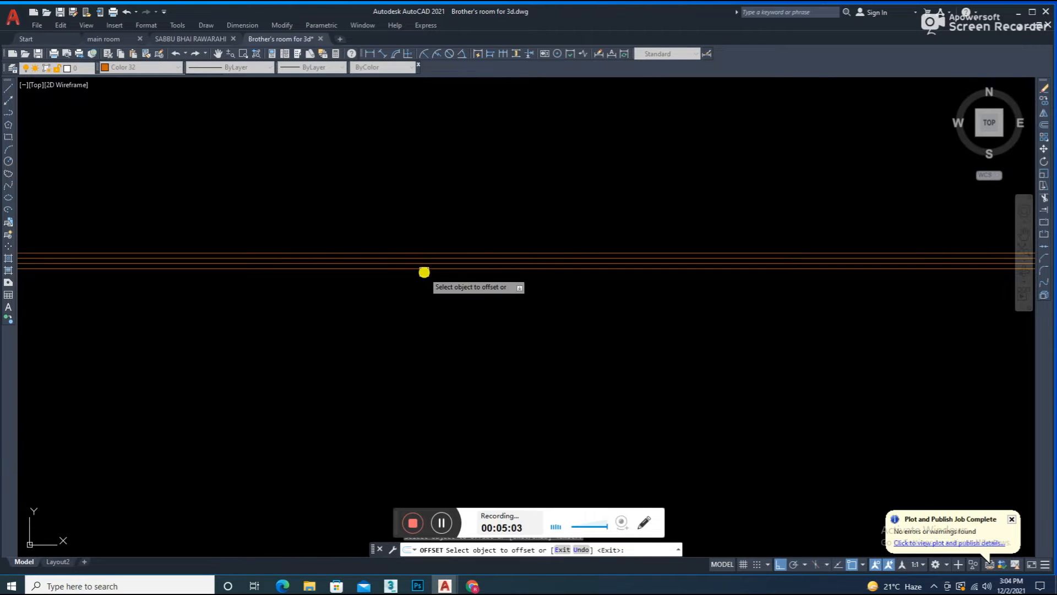
pyautogui.click(429, 288)
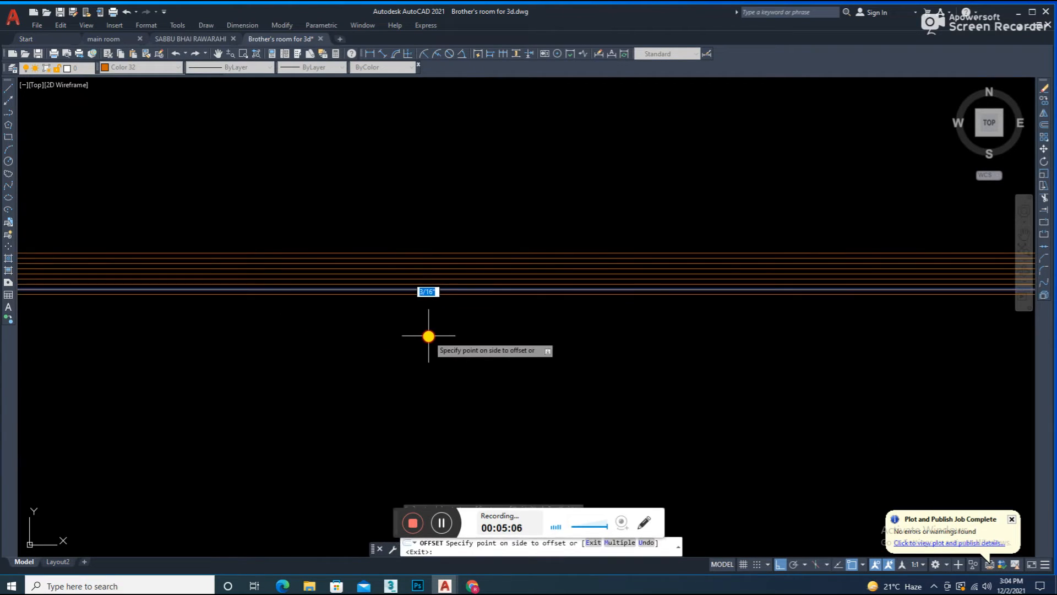
pyautogui.click(427, 319)
pyautogui.press('Escape')
# Offset the headboard's right side line inward five times at 3/16 inch spacing.
pyautogui.scroll(-5, 552, 352)
pyautogui.scroll(3, 601, 347)
pyautogui.scroll(3, 580, 328)
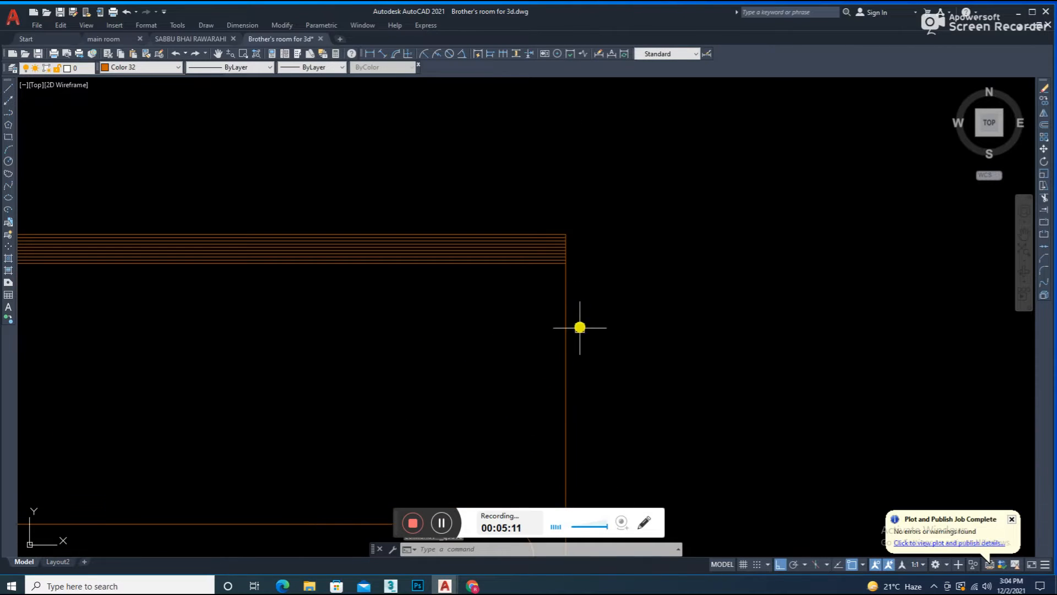
pyautogui.press('Return')
pyautogui.press('Return')
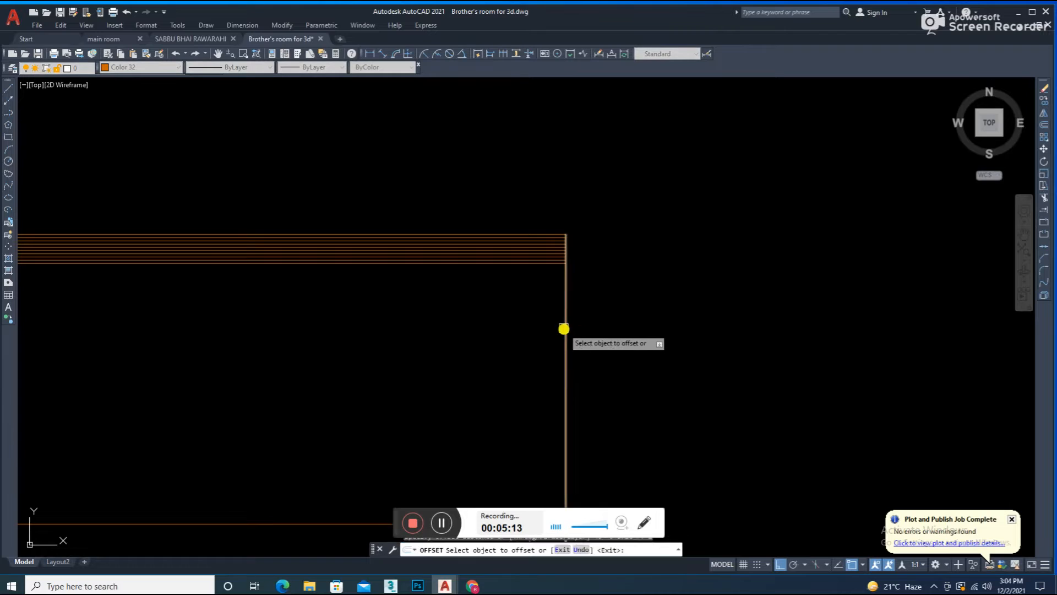
pyautogui.press('Escape')
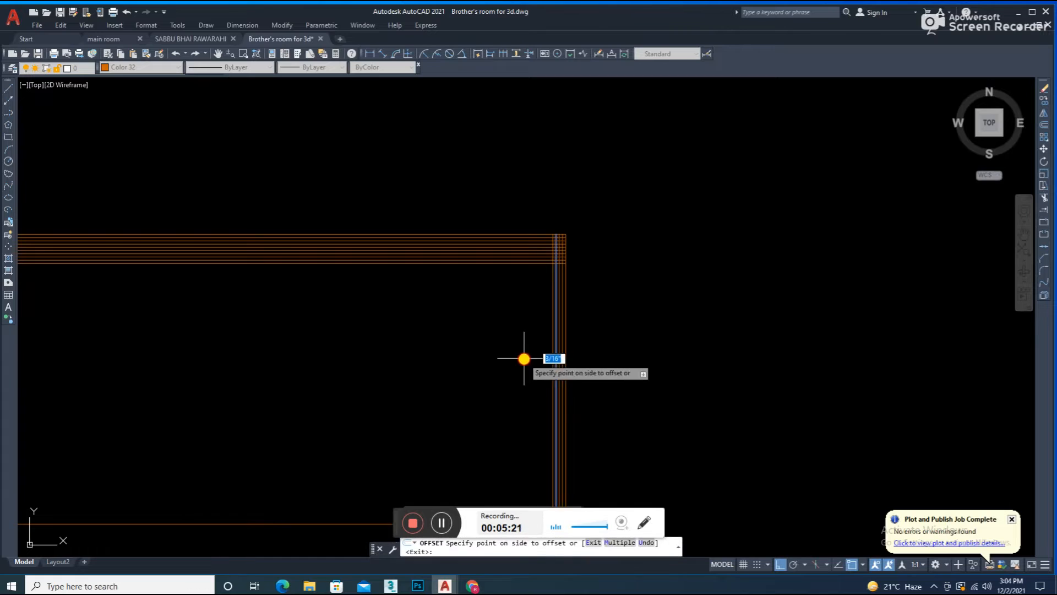
pyautogui.click(550, 336)
# Fillet the corner between the innermost top line and the innermost right side line of the headboard.
pyautogui.write('f')
pyautogui.press('Return')
pyautogui.scroll(3, 552, 267)
pyautogui.click(529, 255)
pyautogui.click(541, 262)
pyautogui.press('Escape')
# Try to offset the headboard's corner arc outward at 3/16 inch and remove the line crossing the rounded corner.
pyautogui.write('o')
pyautogui.press('Return')
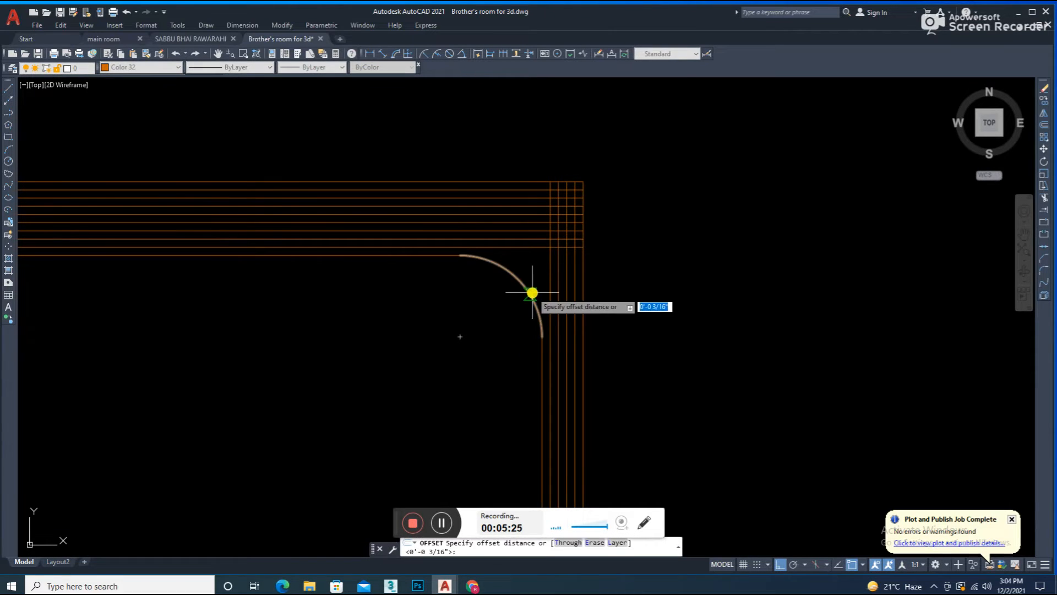
pyautogui.click(526, 289)
pyautogui.click(540, 277)
pyautogui.press('Escape')
pyautogui.write('tr')
pyautogui.press('Return')
pyautogui.scroll(5, 532, 259)
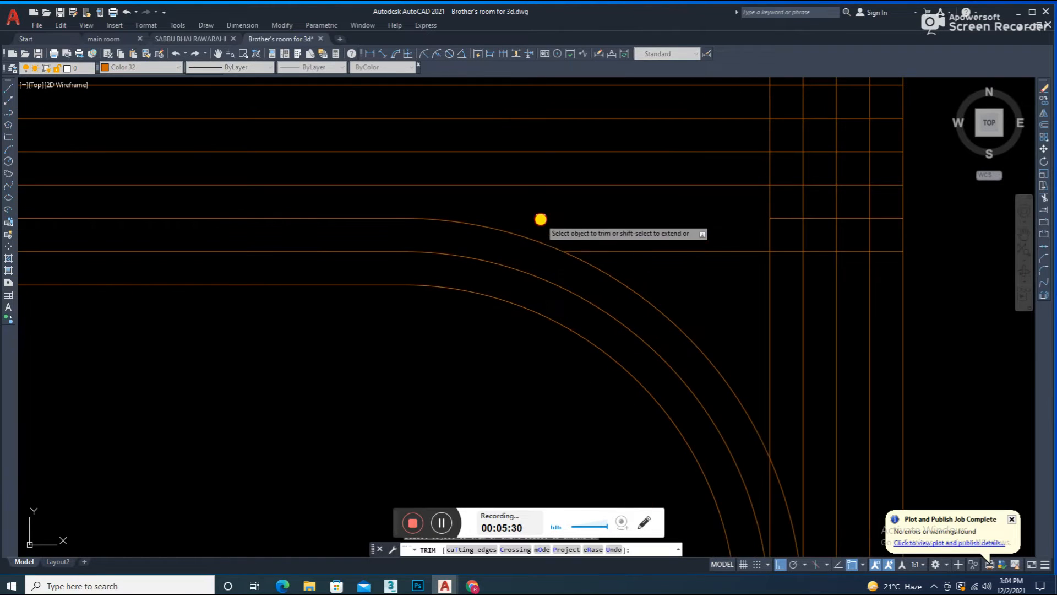
pyautogui.press('Escape')
pyautogui.click(606, 251)
pyautogui.press('Delete')
# Undo the arc offsets, the line removal and the corner fillet on the headboard border.
pyautogui.scroll(-7, 615, 258)
pyautogui.scroll(4, 601, 312)
pyautogui.scroll(-4, 601, 309)
pyautogui.scroll(6, 668, 298)
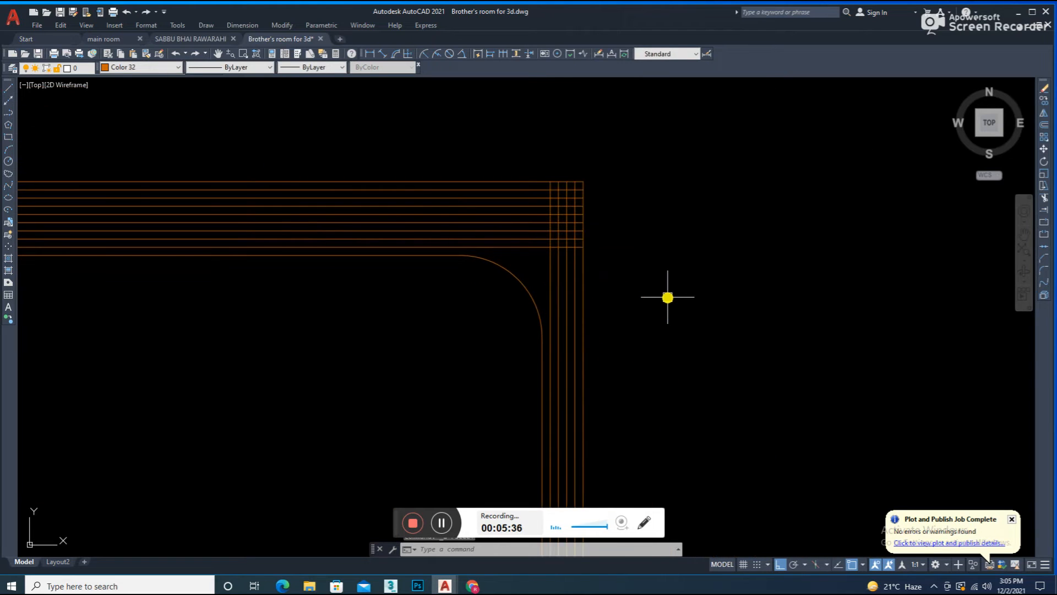
pyautogui.scroll(5, 668, 297)
pyautogui.scroll(-8, 673, 271)
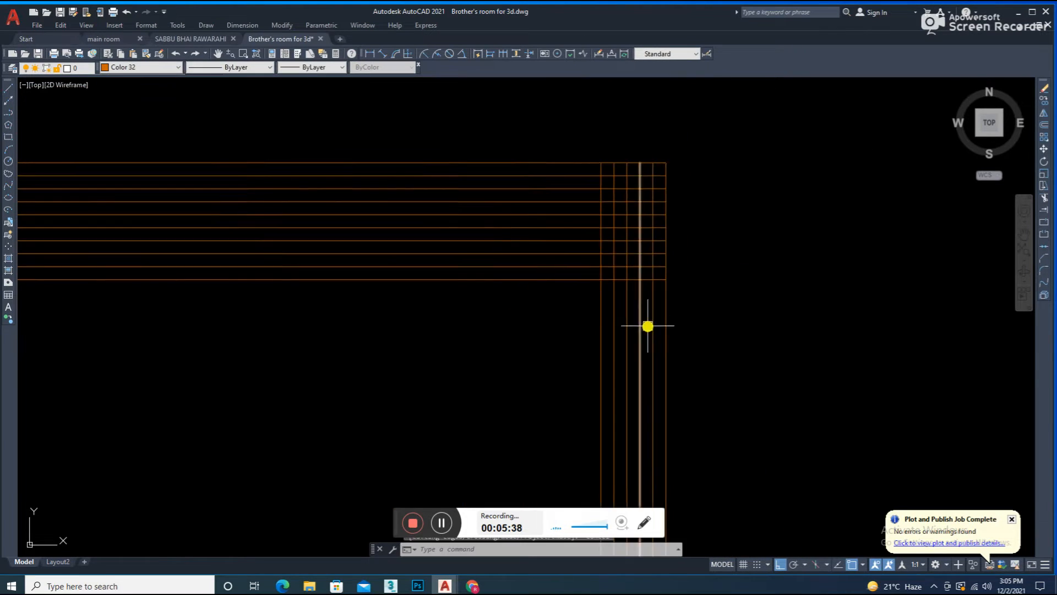
pyautogui.scroll(-5, 548, 281)
pyautogui.scroll(7, 496, 341)
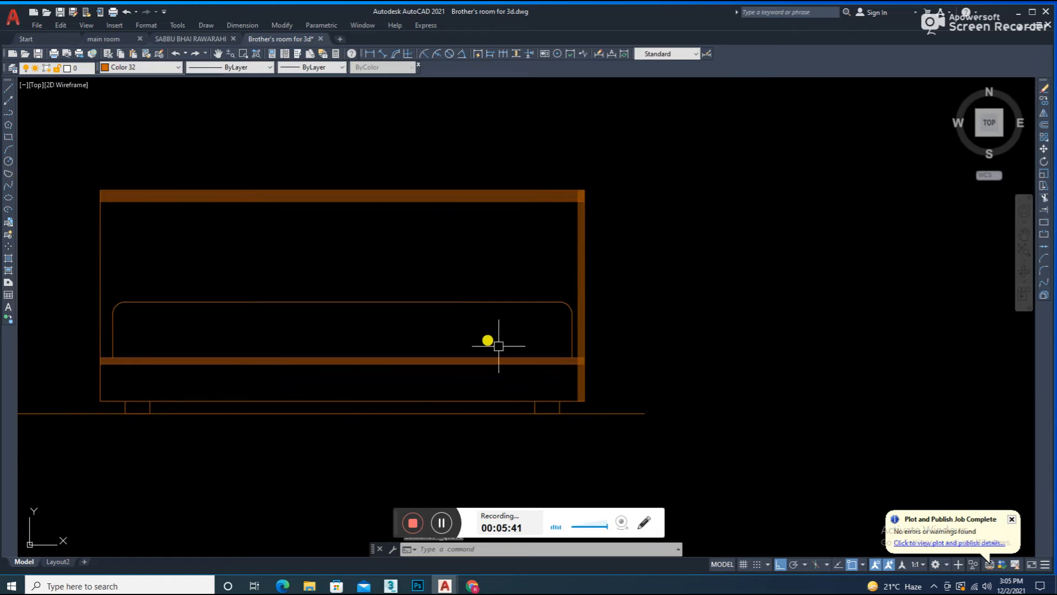
pyautogui.write('tr')
pyautogui.press('Return')
pyautogui.scroll(3, 701, 349)
pyautogui.scroll(-3, 680, 368)
pyautogui.scroll(2, 644, 352)
pyautogui.scroll(-3, 644, 353)
pyautogui.moveTo(322, 284); pyautogui.dragTo(379, 312, button='middle')
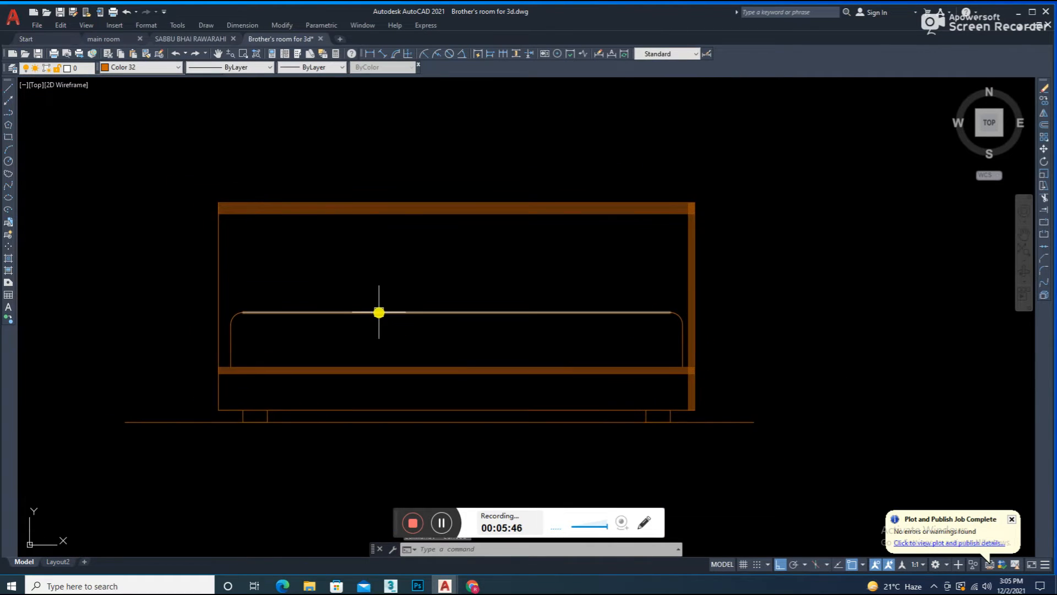
# Offset the headboard's left side line inward five times at 3/16 inch spacing.
pyautogui.moveTo(366, 246); pyautogui.dragTo(392, 250, button='middle')
pyautogui.write('o')
pyautogui.press('Return')
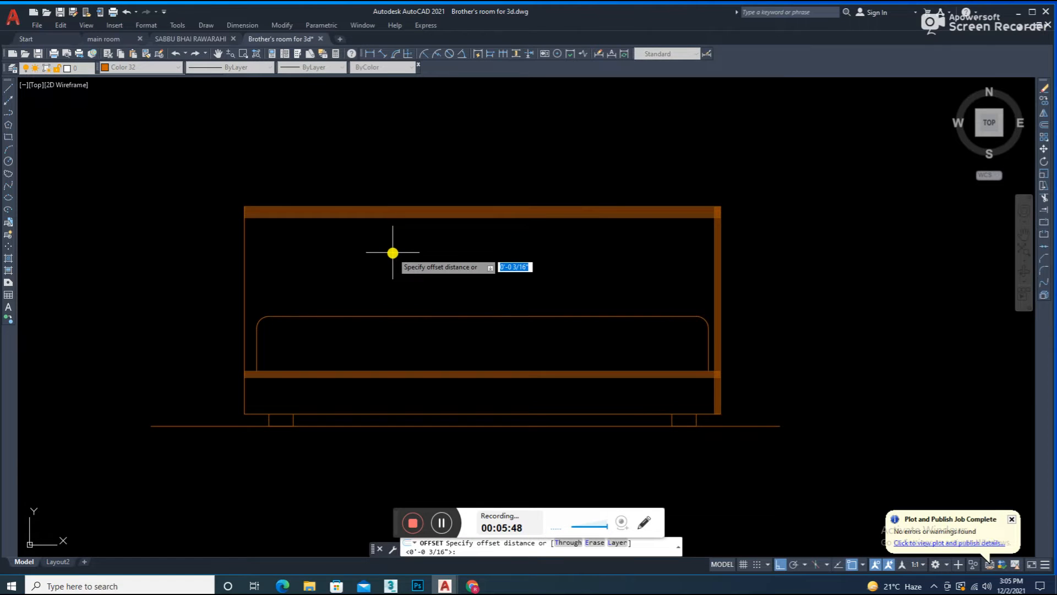
pyautogui.press('Return')
pyautogui.scroll(3, 255, 248)
pyautogui.click(238, 249)
pyautogui.scroll(4, 248, 252)
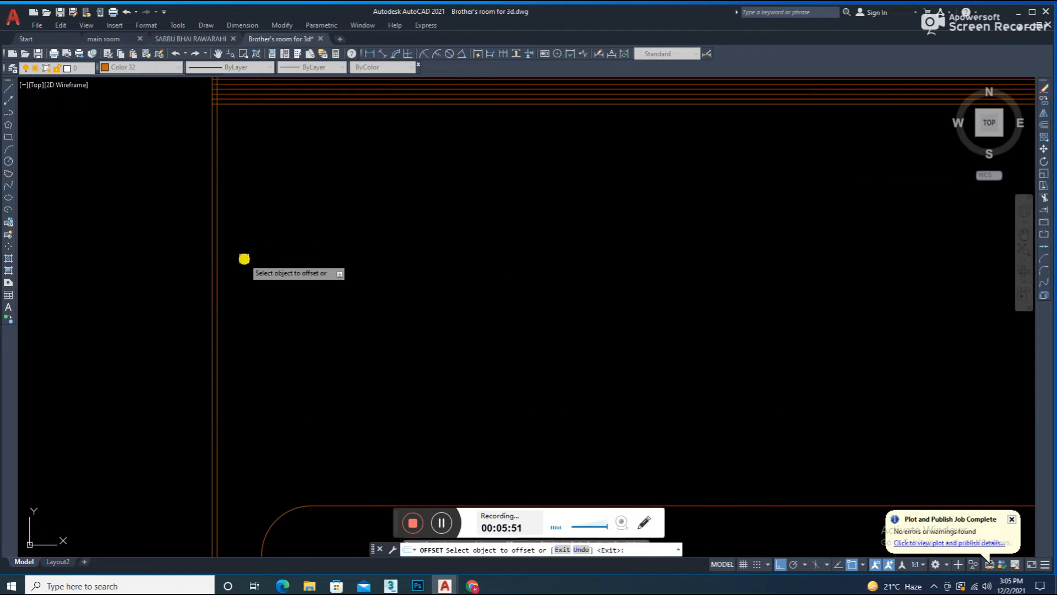
pyautogui.click(220, 252)
pyautogui.click(224, 252)
pyautogui.click(243, 260)
pyautogui.click(228, 262)
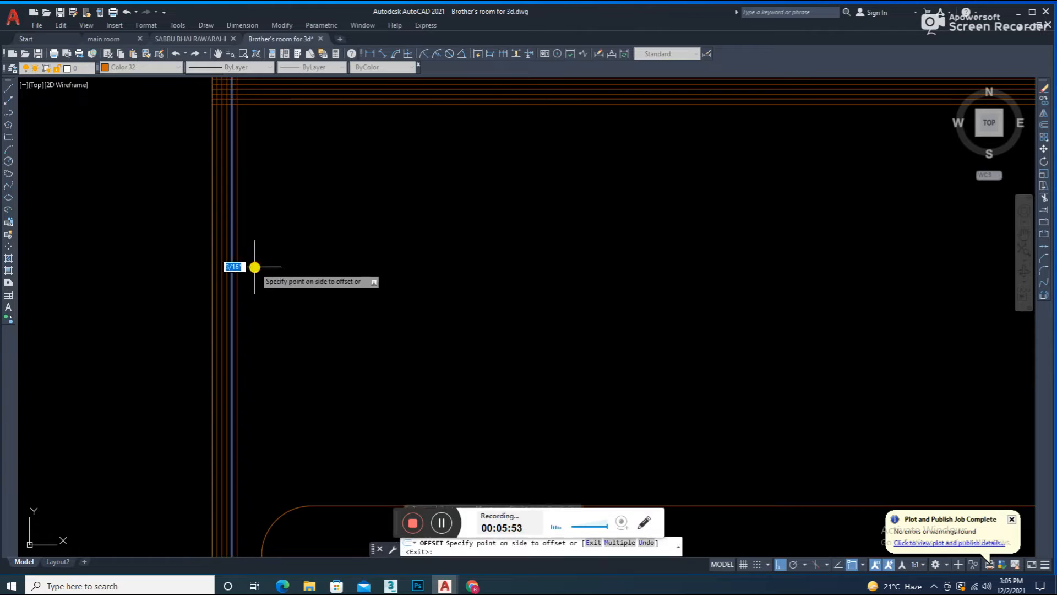
pyautogui.click(255, 267)
pyautogui.press('Escape')
pyautogui.scroll(-5, 318, 275)
pyautogui.scroll(5, 330, 262)
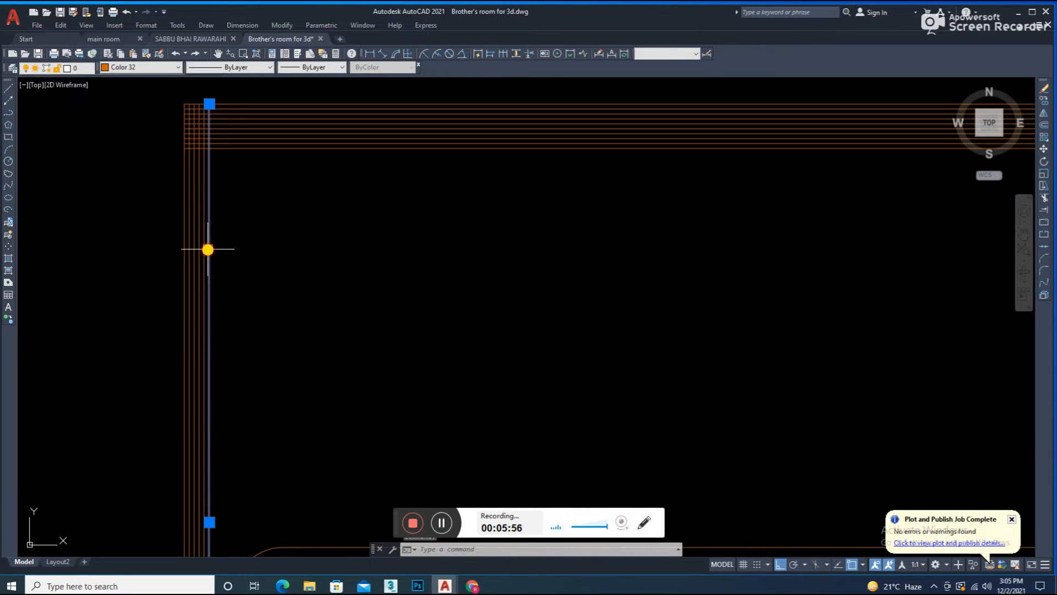
pyautogui.press('Escape')
# Examine the bed and its headboard in the reference bedroom photo against the finished elevation.
pyautogui.scroll(-5, 562, 331)
pyautogui.moveTo(630, 335); pyautogui.dragTo(569, 299, button='middle')
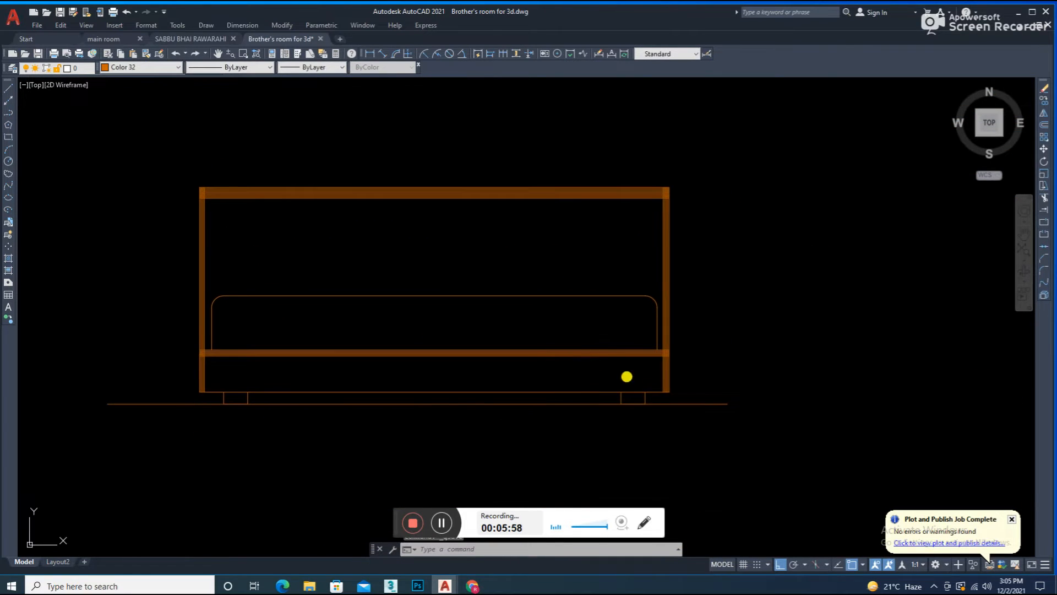
pyautogui.moveTo(658, 389); pyautogui.dragTo(616, 389, button='middle')
pyautogui.moveTo(667, 331); pyautogui.dragTo(688, 366, button='middle')
pyautogui.scroll(-4, 604, 340)
pyautogui.scroll(-2, 562, 279)
pyautogui.scroll(6, 568, 258)
pyautogui.scroll(2, 566, 221)
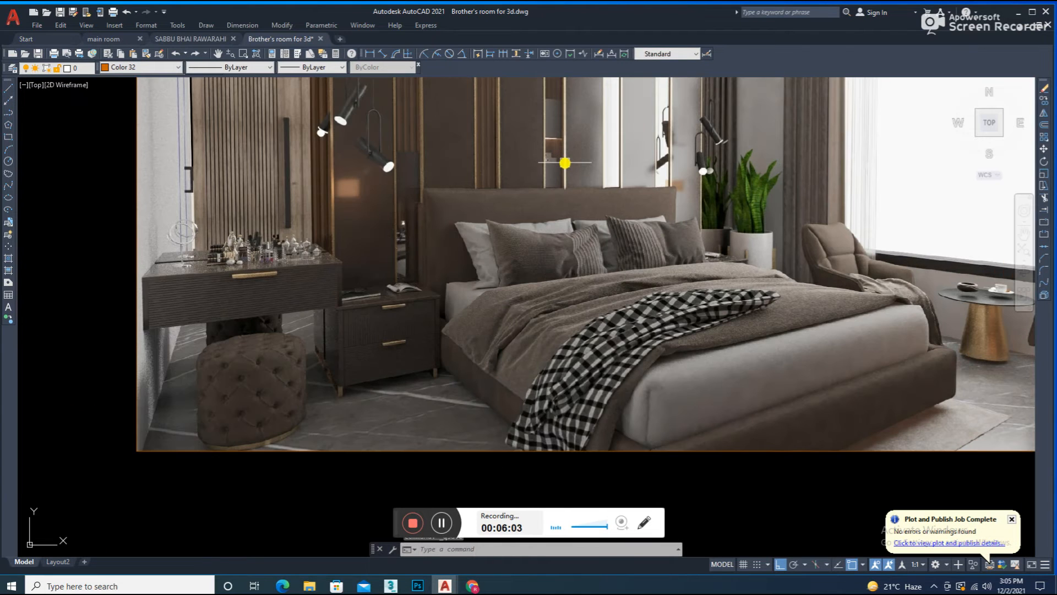
pyautogui.scroll(-4, 565, 163)
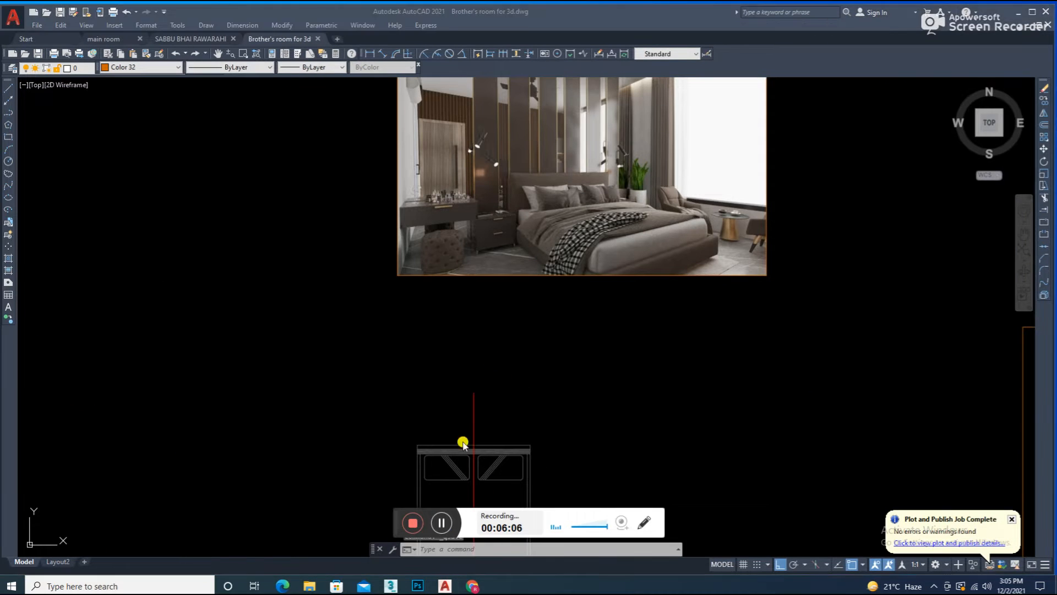
pyautogui.scroll(-2, 552, 382)
pyautogui.scroll(4, 539, 241)
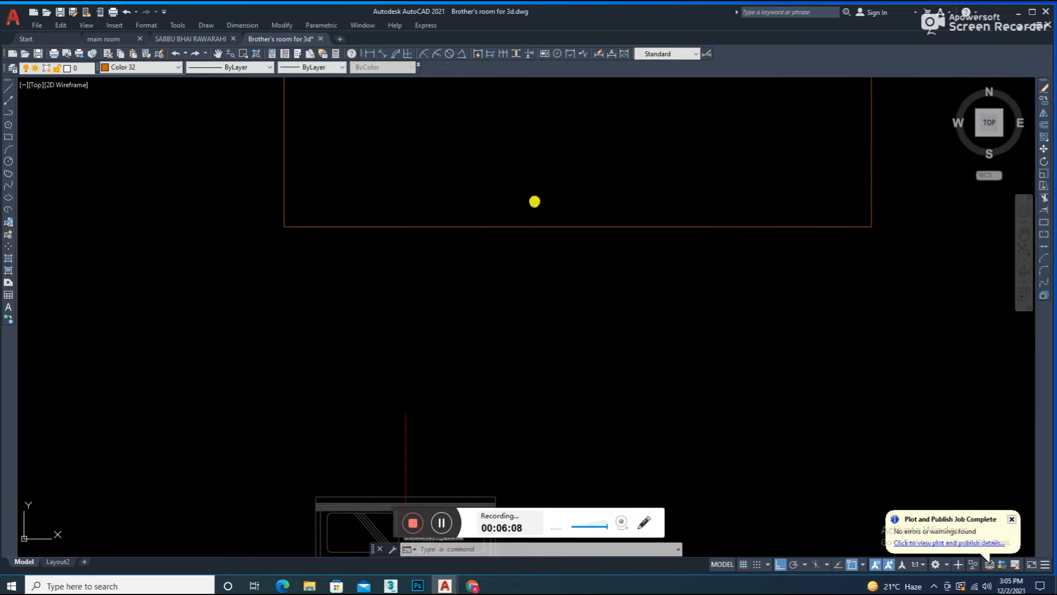
# Change the colour of the entire bed elevation to Color 251.
pyautogui.moveTo(500, 271); pyautogui.dragTo(465, 253, button='middle')
pyautogui.scroll(-4, 431, 328)
pyautogui.scroll(2, 481, 380)
pyautogui.click(519, 371)
pyautogui.click(271, 474)
pyautogui.click(144, 67)
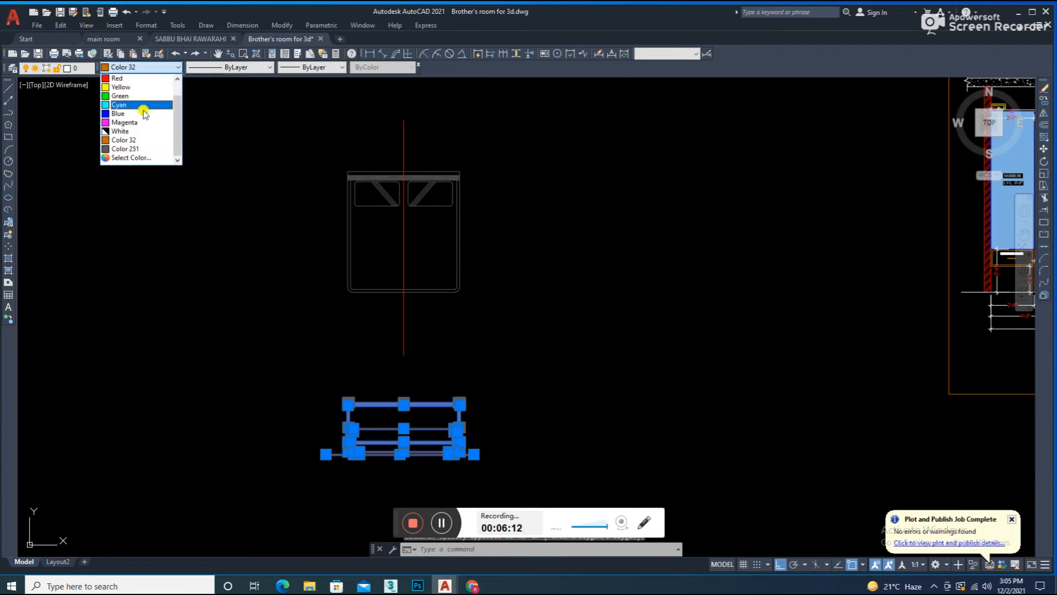
pyautogui.click(135, 149)
pyautogui.press('Escape')
pyautogui.scroll(3, 417, 392)
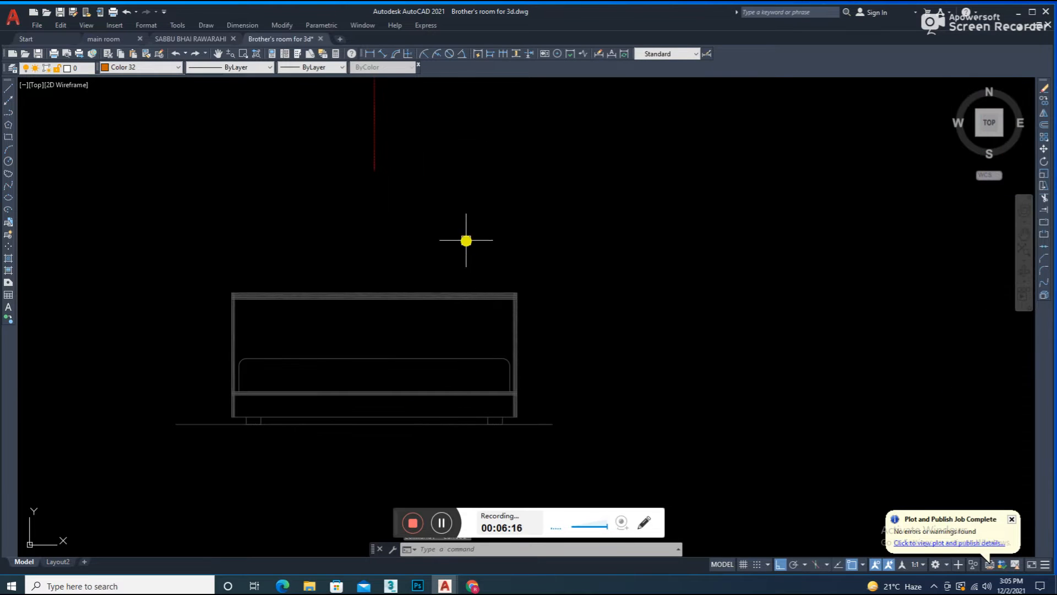
# Add an aligned dimension below the bed from its lower-left corner to the outer edge of the left leg.
pyautogui.click(383, 54)
pyautogui.scroll(3, 226, 434)
pyautogui.click(243, 358)
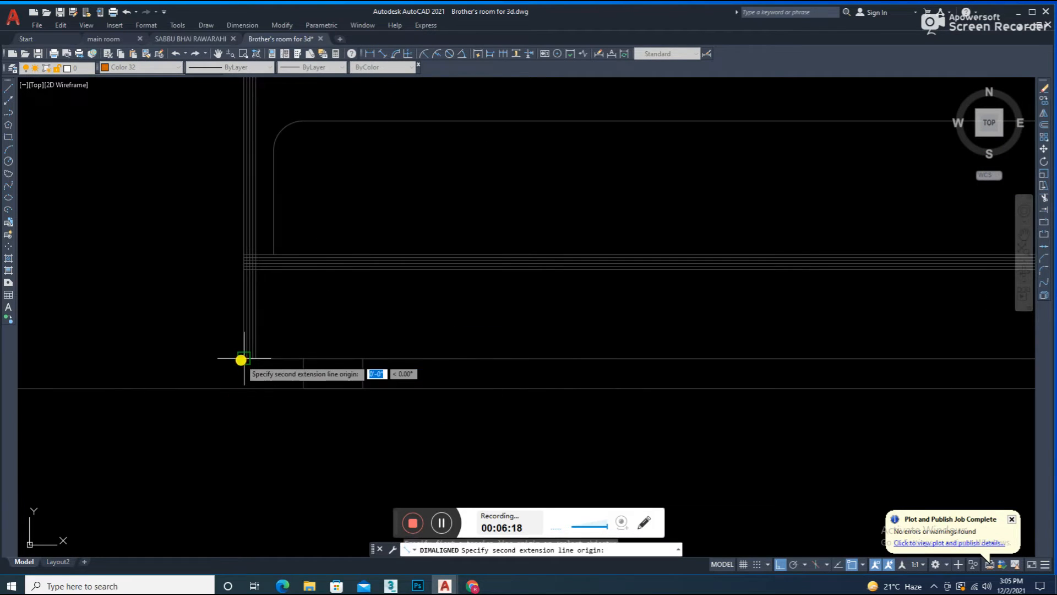
pyautogui.scroll(2, 306, 361)
pyautogui.click(301, 348)
pyautogui.scroll(-3, 315, 297)
pyautogui.click(300, 418)
# Continue the dimension chain across the left leg, the gap between the legs, the right leg and on to the bed's lower-right corner.
pyautogui.write('dco')
pyautogui.press('Return')
pyautogui.click(348, 323)
pyautogui.moveTo(510, 281); pyautogui.dragTo(398, 299, button='middle')
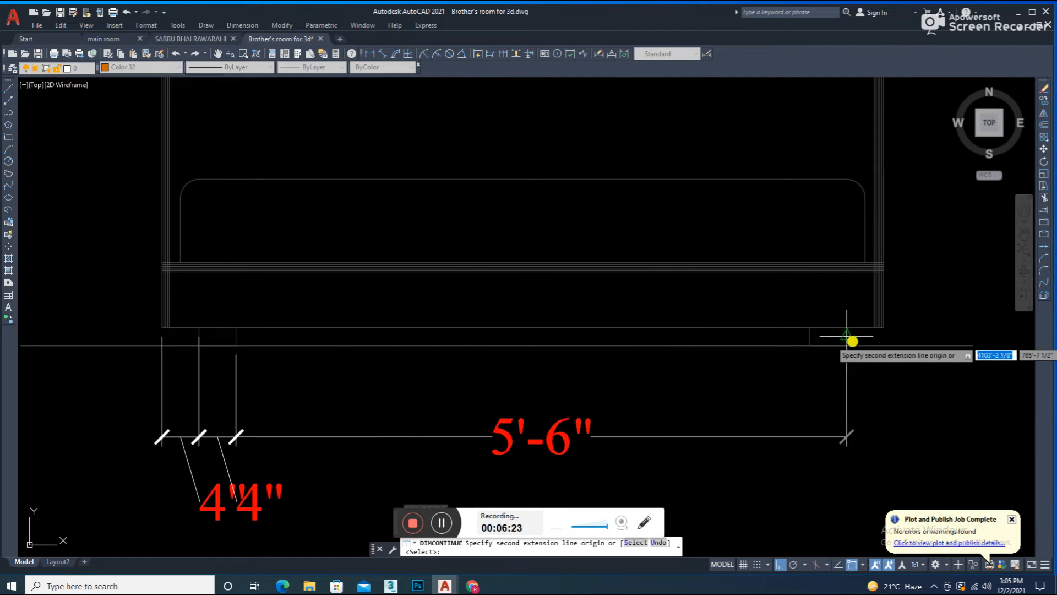
pyautogui.click(810, 345)
pyautogui.click(845, 346)
pyautogui.click(886, 328)
pyautogui.press('Escape')
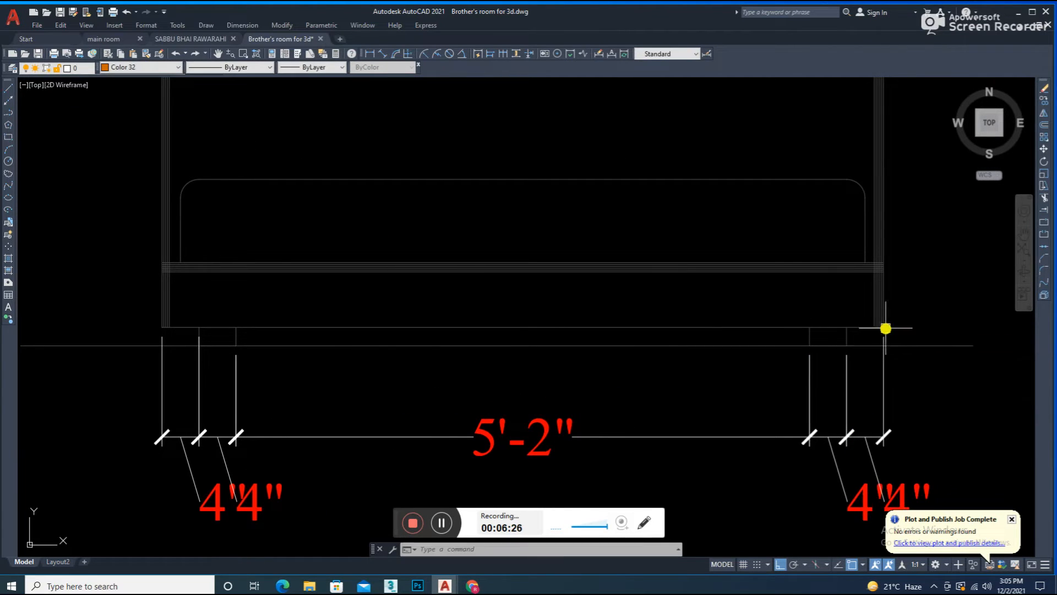
# Move the texts of the leftmost dimension and the right leg's dimension leftward, clear of the neighbouring texts.
pyautogui.click(152, 501)
pyautogui.press('Escape')
pyautogui.scroll(-2, 290, 443)
pyautogui.moveTo(648, 486); pyautogui.dragTo(520, 466, button='middle')
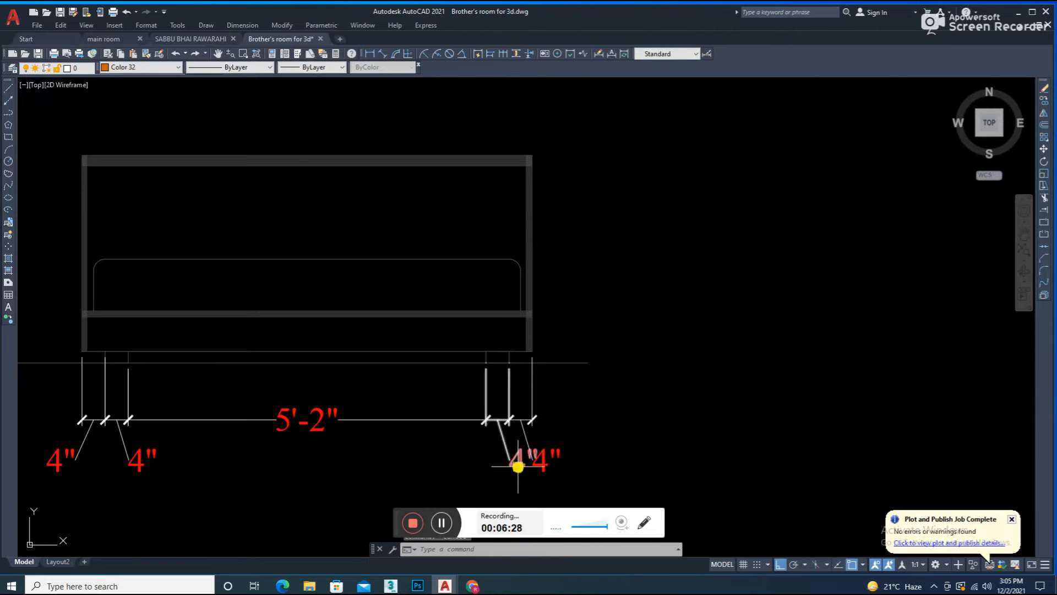
# Dimension the bed's overall width, placing the dimension line below the leg dimension chain.
pyautogui.click(385, 51)
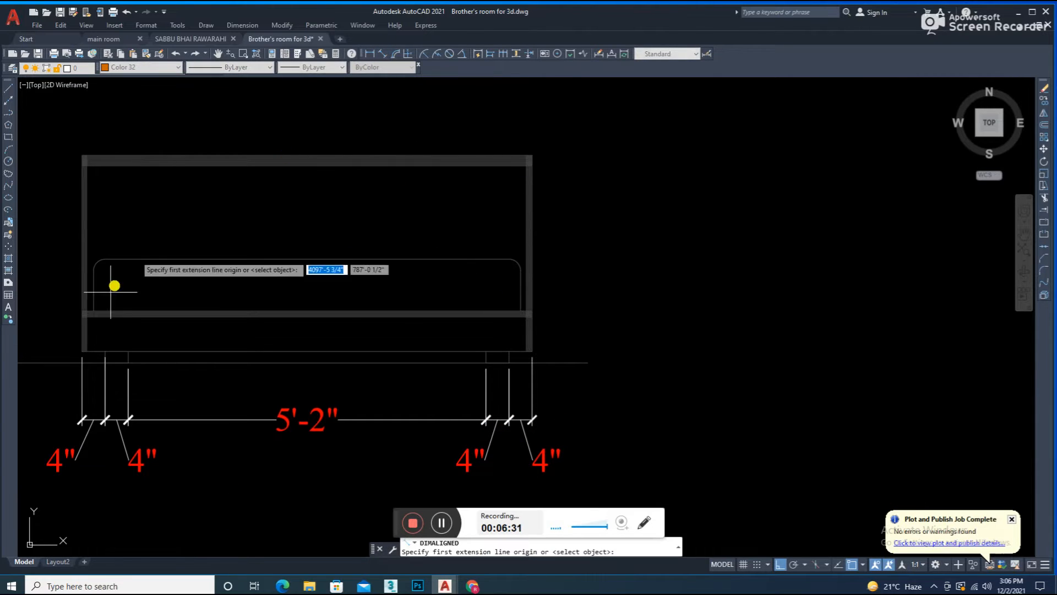
pyautogui.scroll(4, 66, 359)
pyautogui.click(60, 352)
pyautogui.scroll(-3, 694, 366)
pyautogui.scroll(4, 666, 271)
pyautogui.click(640, 254)
pyautogui.scroll(-3, 641, 254)
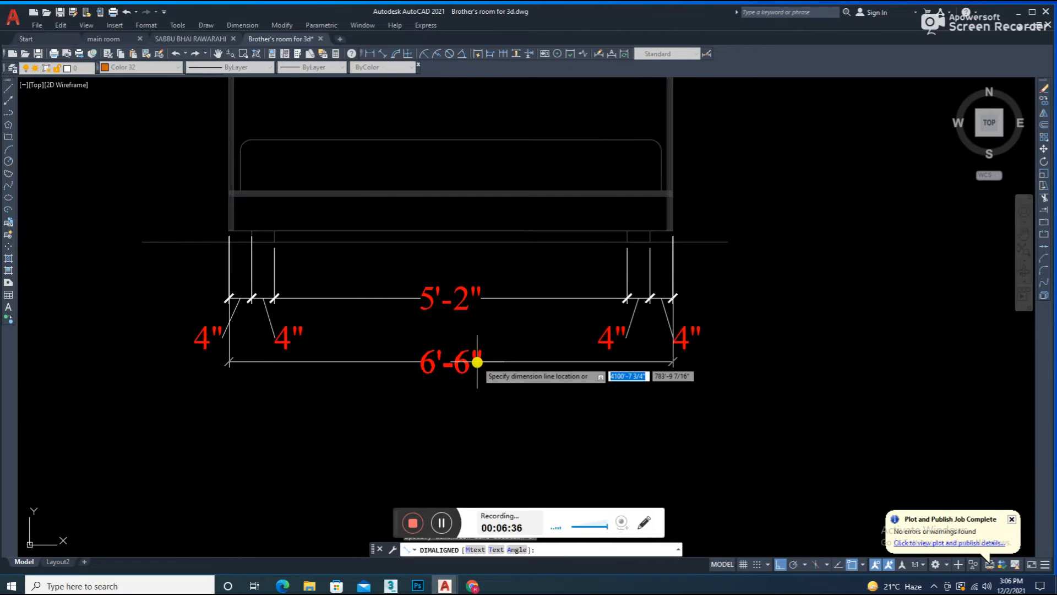
pyautogui.click(462, 368)
# Dimension the leg height beside the bed's lower-right corner, from the floor line to the base's underside.
pyautogui.moveTo(567, 292); pyautogui.dragTo(509, 378, button='middle')
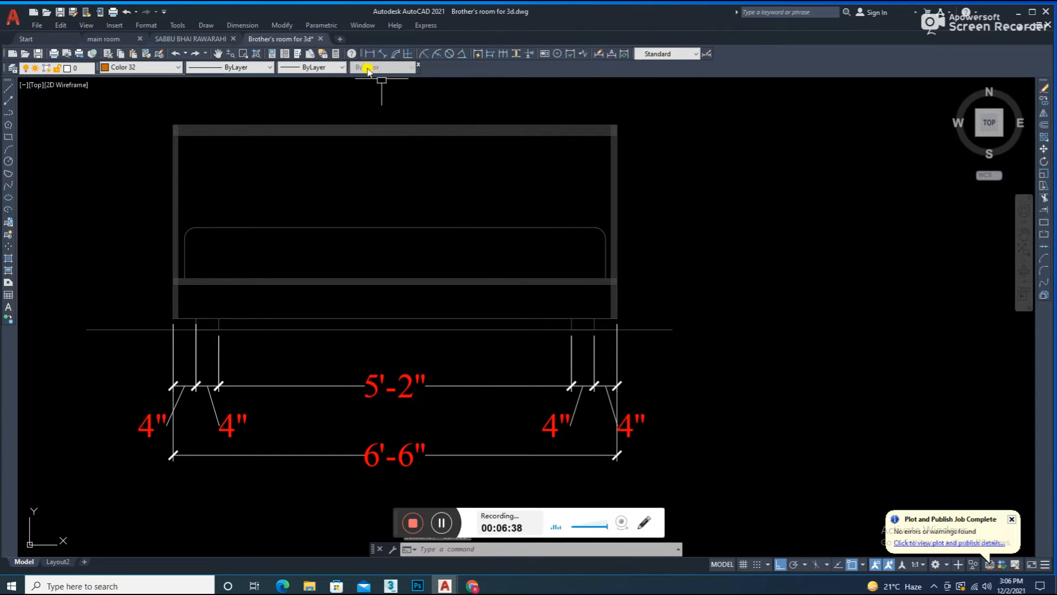
pyautogui.click(385, 50)
pyautogui.scroll(4, 543, 199)
pyautogui.click(444, 302)
pyautogui.click(445, 259)
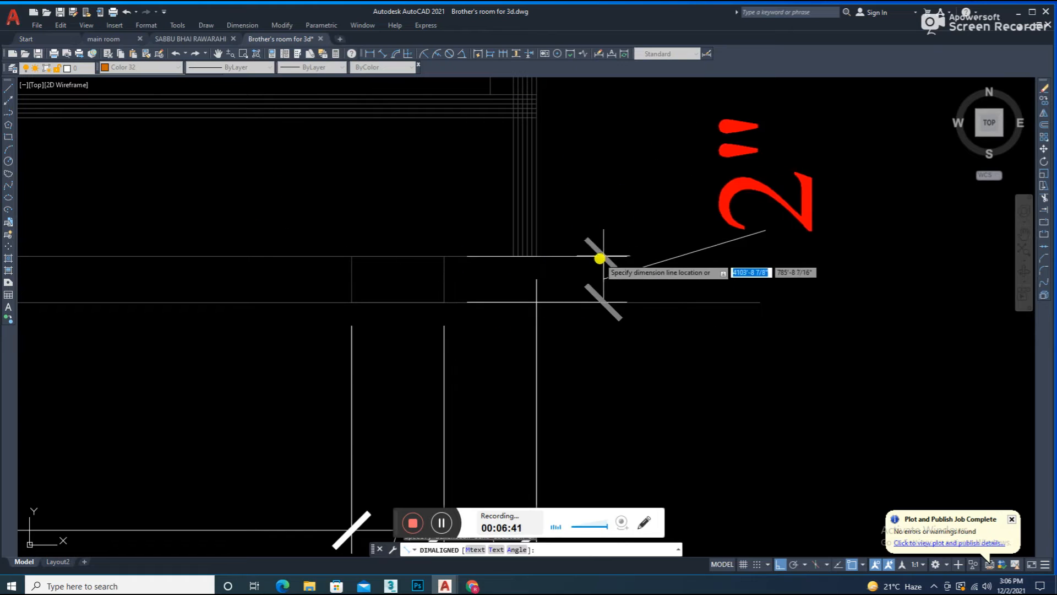
pyautogui.click(664, 244)
# Continue the vertical dimension chain to the base's top edge, the mattress top and the headboard's top edge.
pyautogui.write('dco')
pyautogui.press('Return')
pyautogui.moveTo(551, 99); pyautogui.dragTo(571, 314, button='middle')
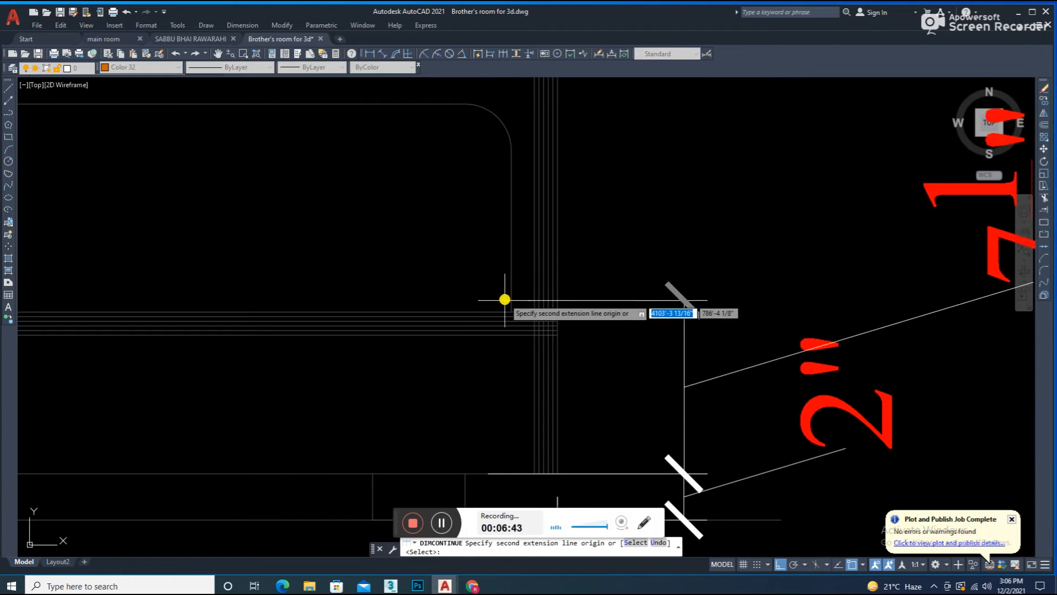
pyautogui.click(546, 309)
pyautogui.moveTo(561, 173); pyautogui.dragTo(569, 301, button='middle')
pyautogui.click(465, 229)
pyautogui.scroll(-3, 581, 253)
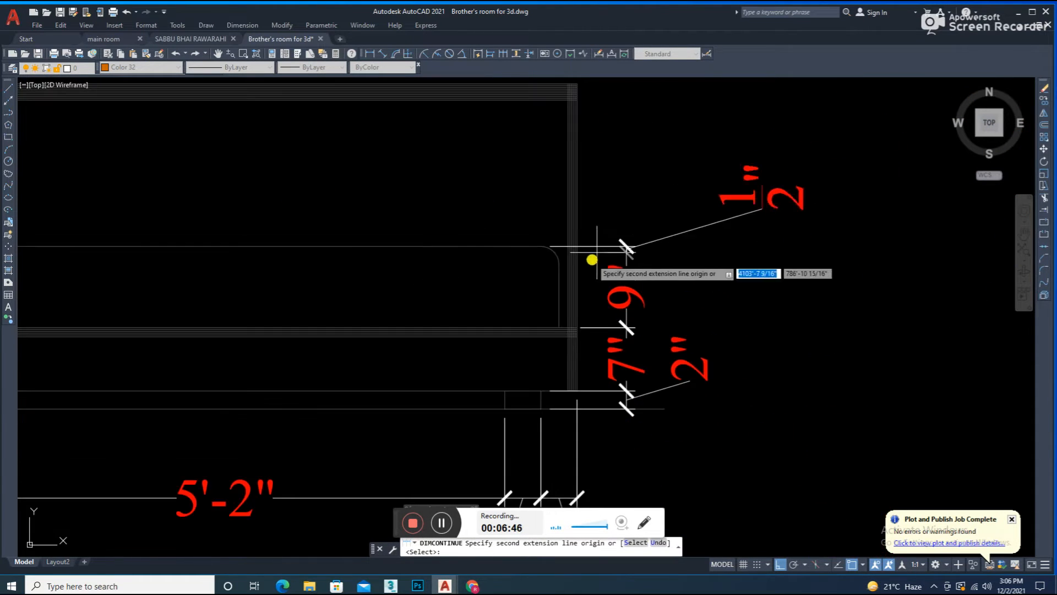
pyautogui.moveTo(585, 259); pyautogui.dragTo(607, 392, button='middle')
pyautogui.scroll(2, 609, 213)
pyautogui.scroll(2, 609, 212)
pyautogui.click(561, 219)
pyautogui.press('Escape')
pyautogui.scroll(-4, 610, 199)
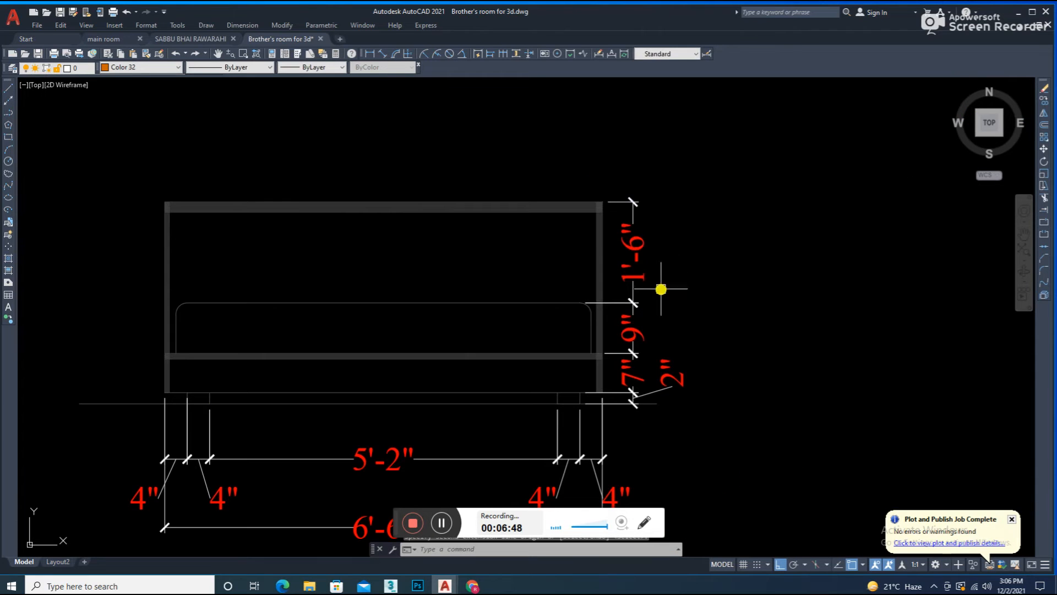
# Dimension the bed's overall height from floor to headboard top outside the vertical chain, and save the drawing.
pyautogui.click(382, 54)
pyautogui.scroll(2, 633, 401)
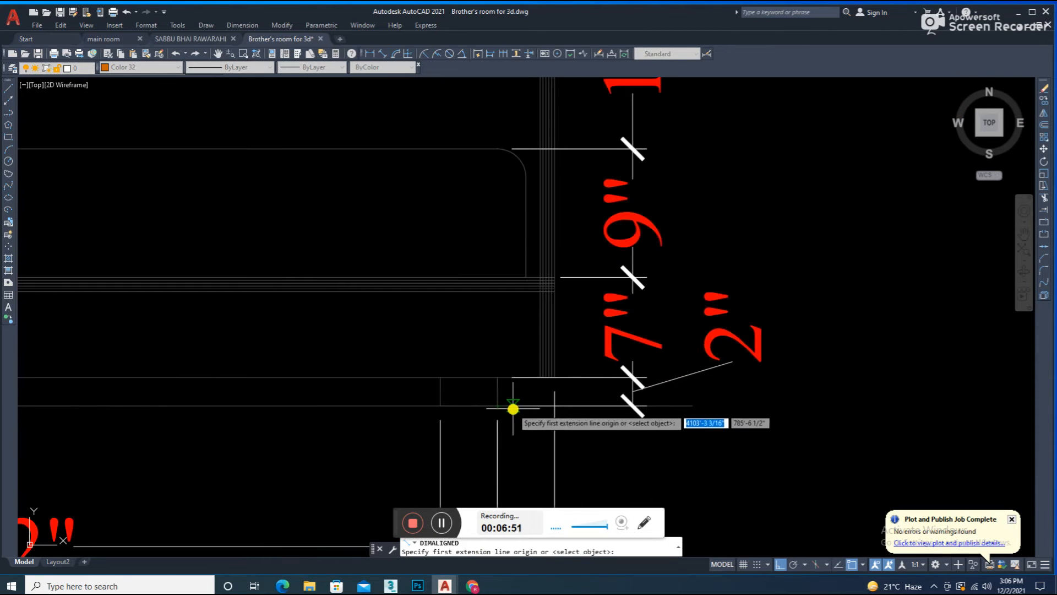
pyautogui.click(498, 409)
pyautogui.scroll(-3, 500, 361)
pyautogui.scroll(4, 495, 241)
pyautogui.click(522, 286)
pyautogui.scroll(-4, 634, 314)
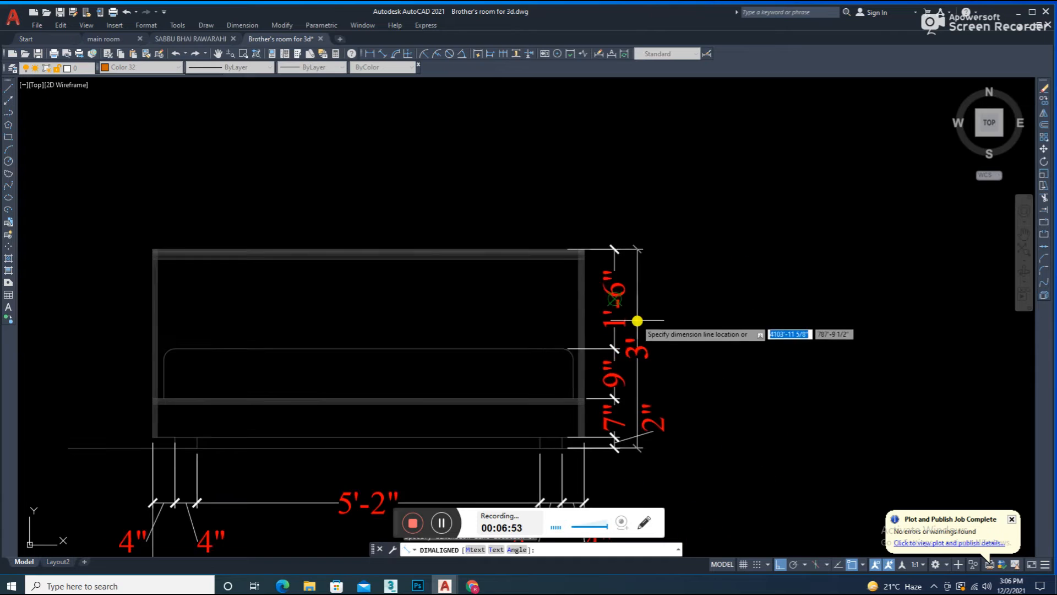
pyautogui.scroll(2, 633, 275)
pyautogui.click(660, 276)
pyautogui.scroll(-2, 664, 286)
pyautogui.moveTo(636, 301); pyautogui.dragTo(598, 352, button='middle')
pyautogui.hotkey('ctrl', 's')
# Dimension the headboard's full width with the dimension line close above its top edge.
pyautogui.click(382, 54)
pyautogui.scroll(5, 321, 333)
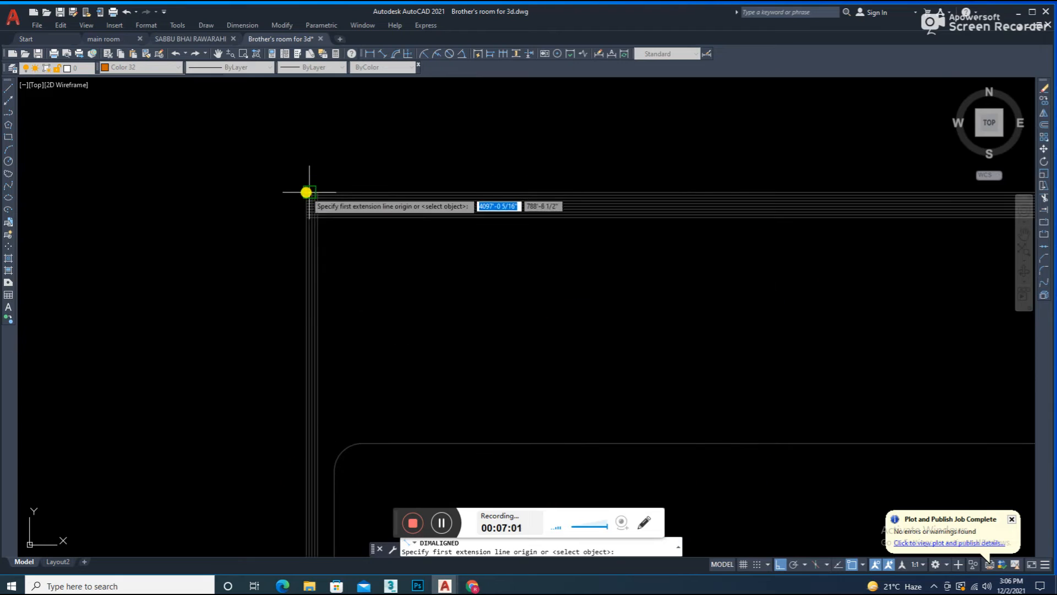
pyautogui.click(306, 193)
pyautogui.scroll(-5, 501, 177)
pyautogui.scroll(-4, 498, 160)
pyautogui.scroll(8, 538, 135)
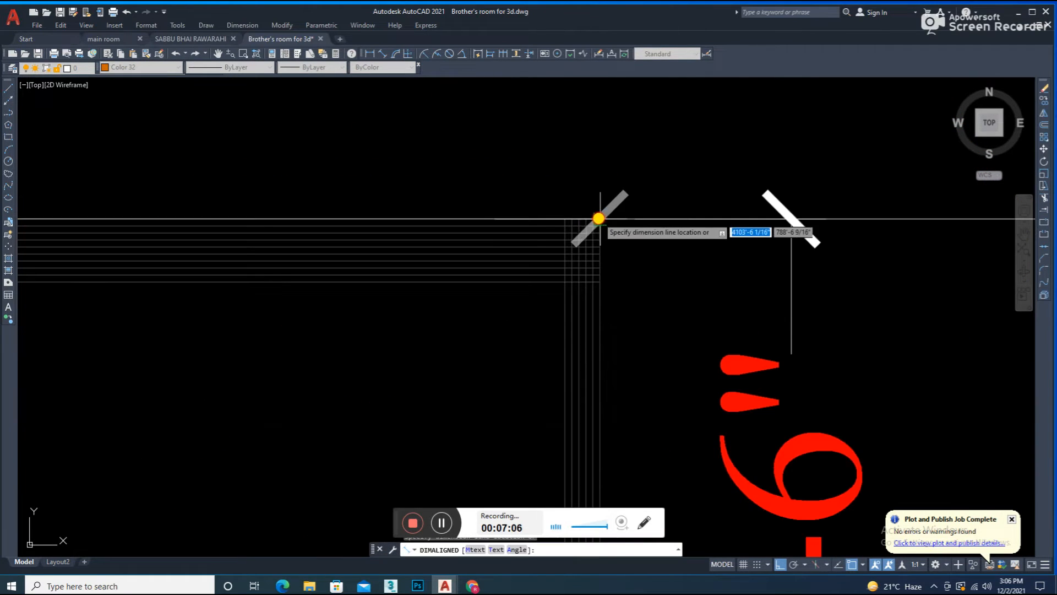
pyautogui.click(583, 177)
pyautogui.scroll(-7, 595, 179)
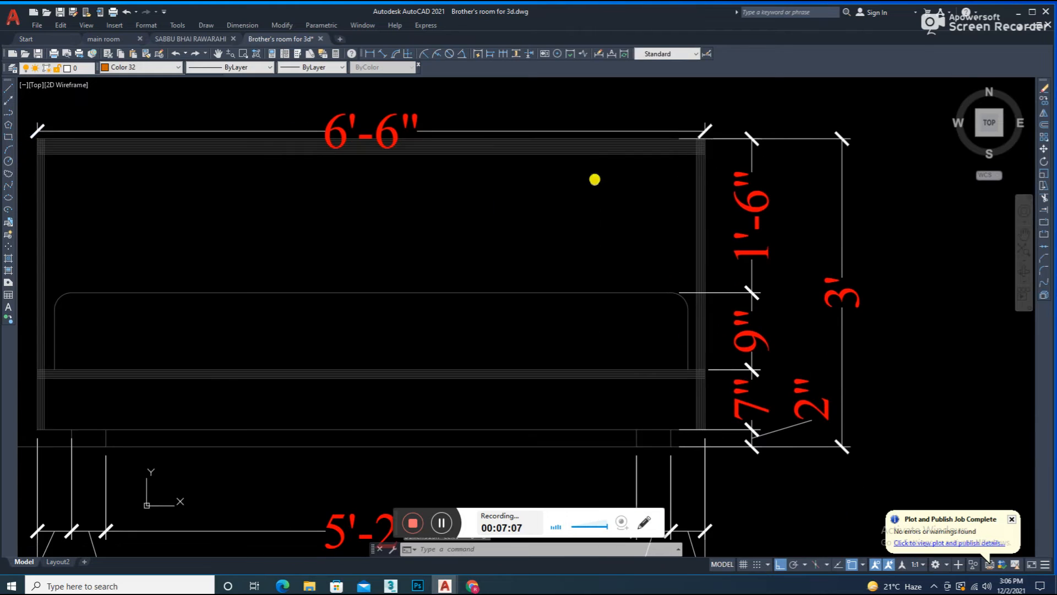
# Replace the top width dimension with an aligned one spanning the headboard's upper corners, placed farther above the top edge.
pyautogui.click(381, 53)
pyautogui.moveTo(305, 161); pyautogui.dragTo(325, 275, button='middle')
pyautogui.press('Return')
pyautogui.scroll(6, 289, 184)
pyautogui.click(303, 218)
pyautogui.scroll(-6, 315, 206)
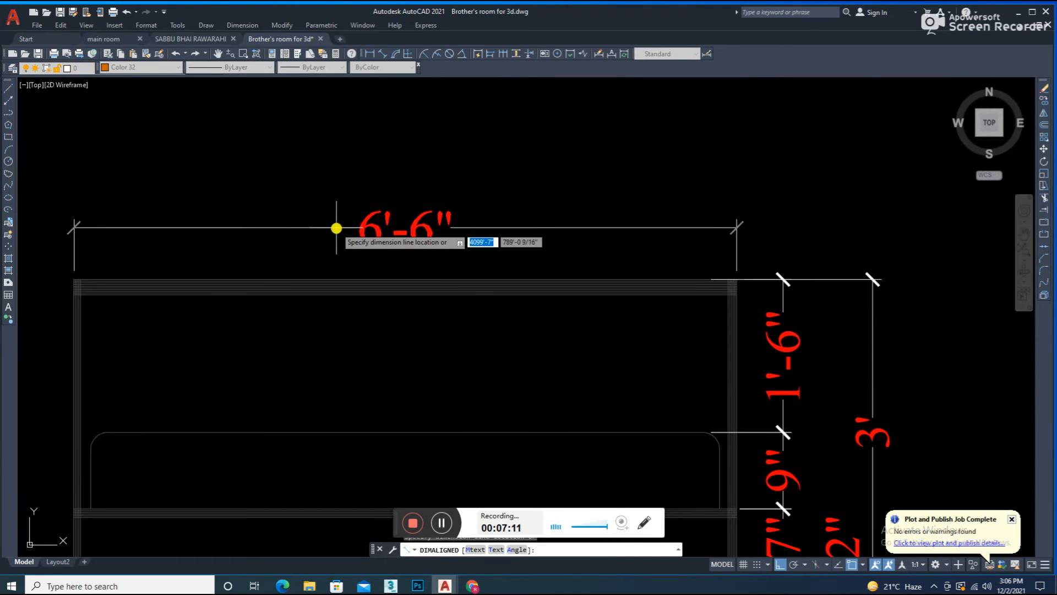
pyautogui.click(337, 228)
pyautogui.scroll(-4, 353, 220)
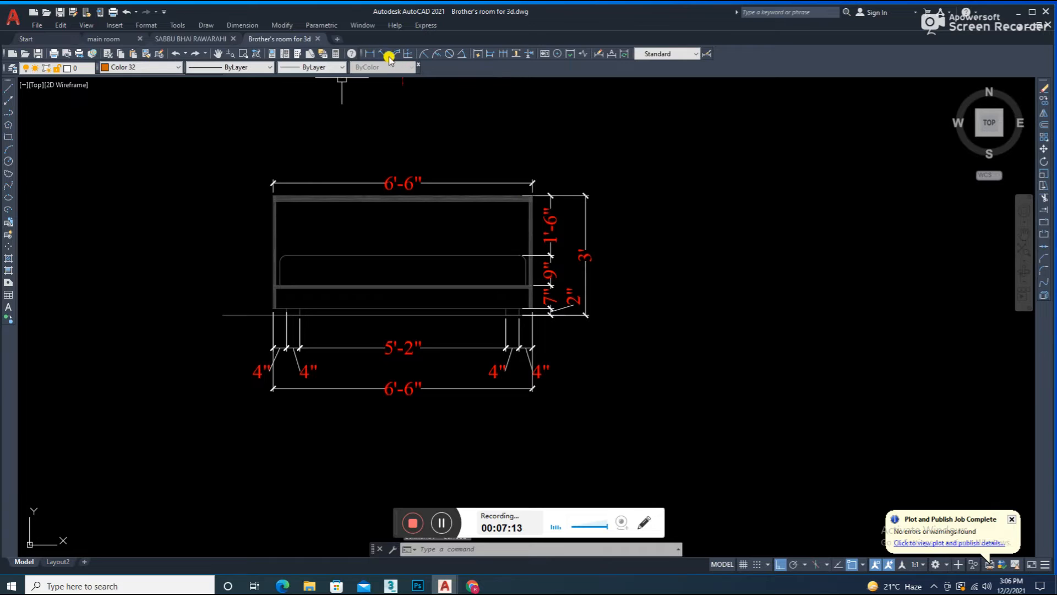
# Try an aligned overall-height dimension from the headboard's upper-left corner to the floor line, close beside the elevation's left edge.
pyautogui.click(388, 55)
pyautogui.scroll(4, 281, 248)
pyautogui.click(267, 100)
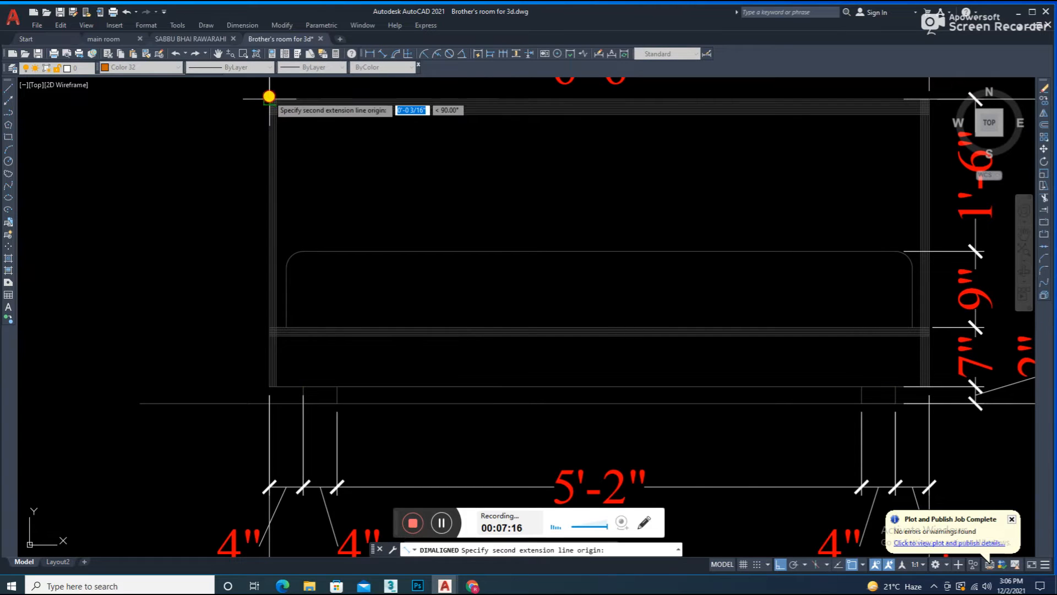
pyautogui.scroll(4, 262, 397)
pyautogui.scroll(-4, 271, 411)
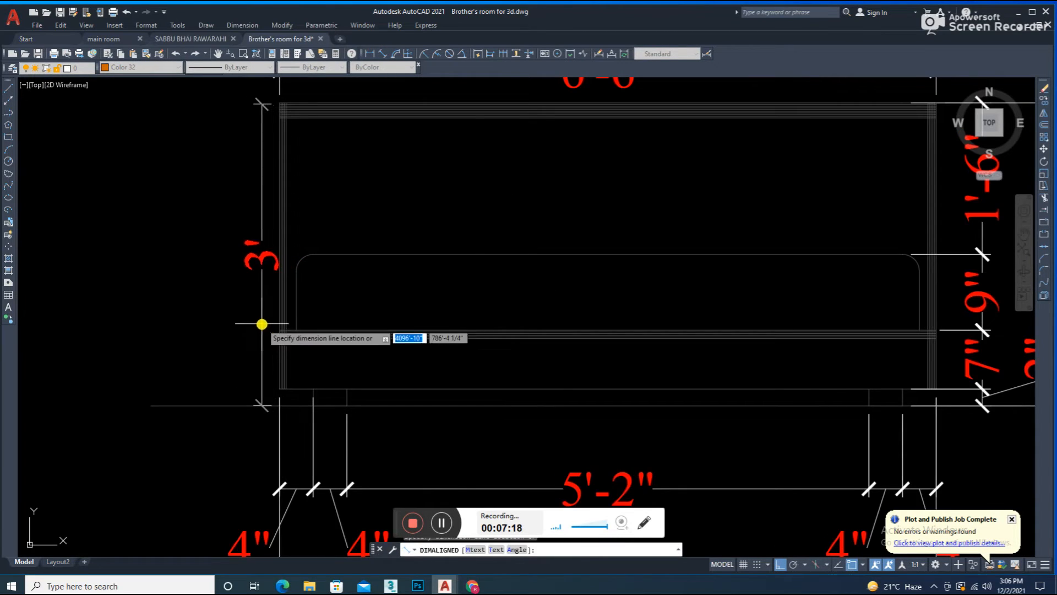
pyautogui.click(262, 326)
pyautogui.scroll(-6, 294, 310)
pyautogui.scroll(6, 295, 304)
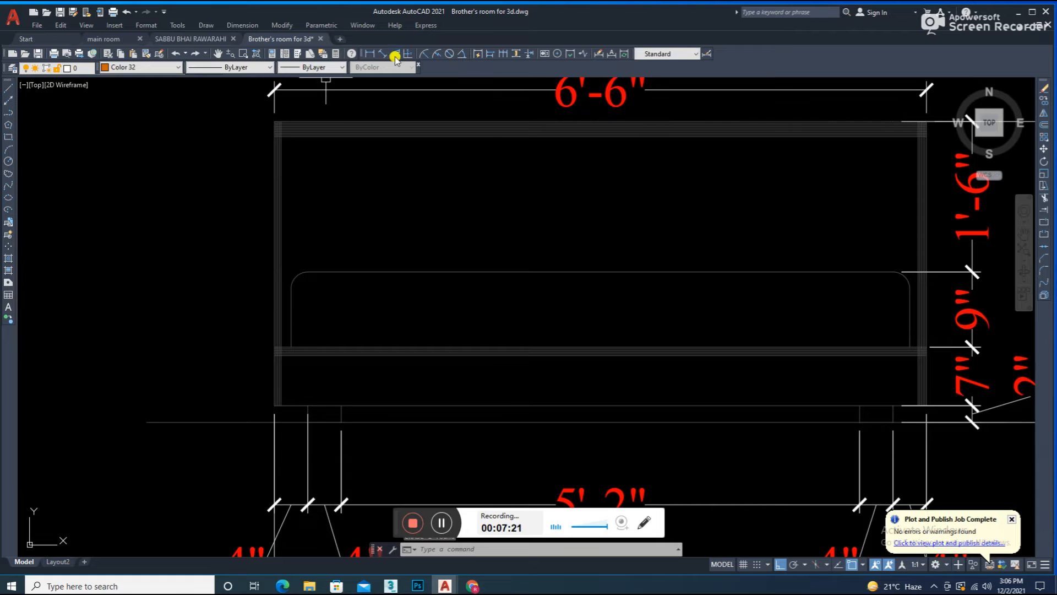
# Dimension the elevation's overall height from headboard top to floor line along its left side, and save the drawing.
pyautogui.click(395, 54)
pyautogui.scroll(4, 275, 118)
pyautogui.click(300, 111)
pyautogui.scroll(-4, 295, 151)
pyautogui.scroll(4, 309, 380)
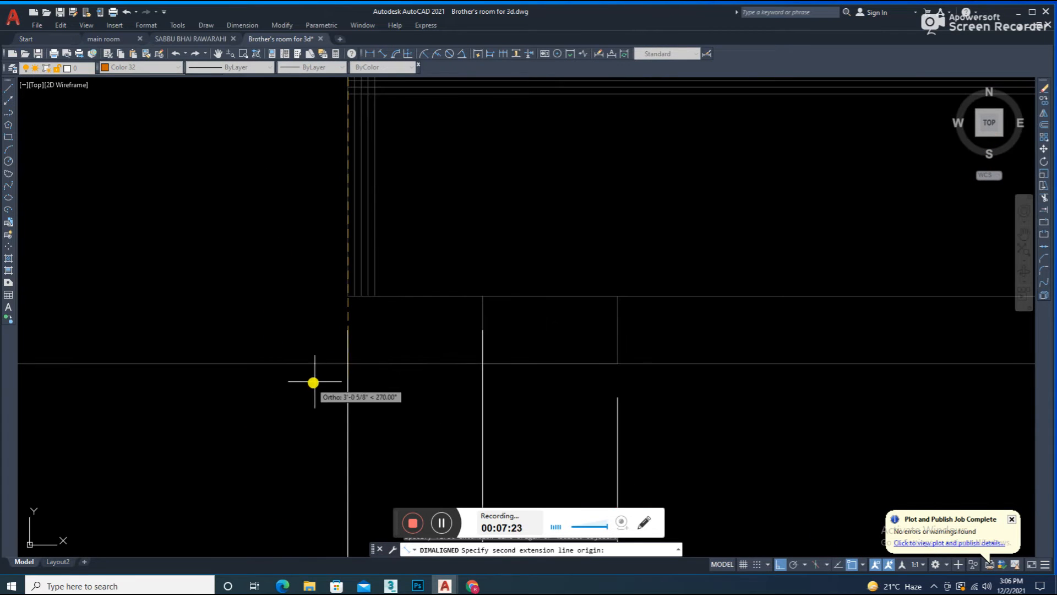
pyautogui.click(345, 369)
pyautogui.scroll(-6, 335, 374)
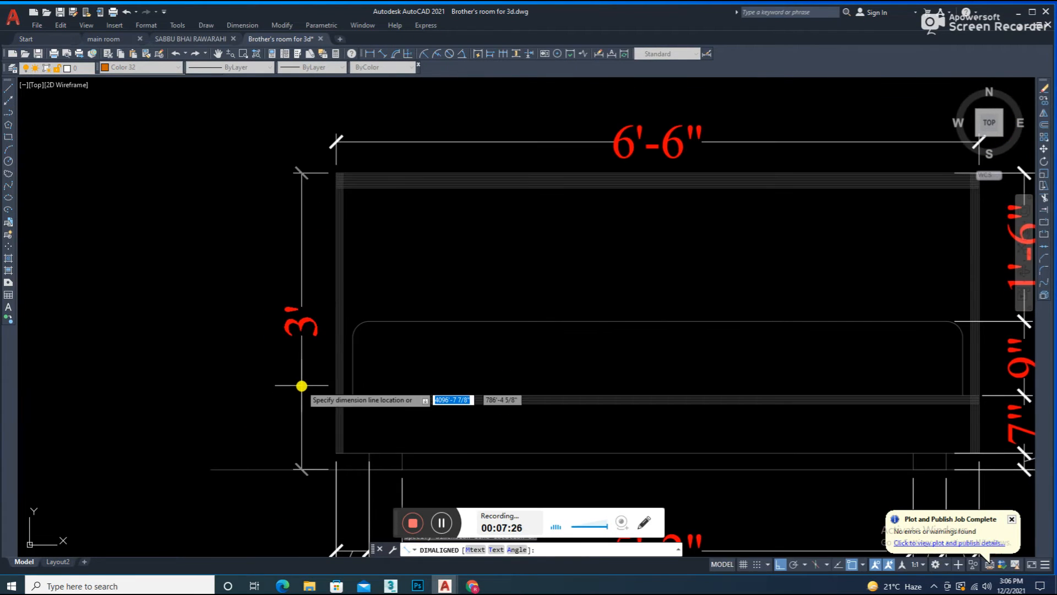
pyautogui.click(302, 390)
pyautogui.scroll(-4, 372, 313)
pyautogui.hotkey('ctrl', 's')
# Move the bed plan straight down so it sits closer above the front elevation.
pyautogui.moveTo(434, 284)
pyautogui.mouseDown(button='middle')
pyautogui.moveTo(425, 369)
pyautogui.moveTo(434, 307)
pyautogui.mouseUp(button='middle')
pyautogui.scroll(-4, 440, 341)
pyautogui.click(491, 180)
pyautogui.click(314, 347)
pyautogui.write('m')
pyautogui.press('Return')
pyautogui.click(523, 266)
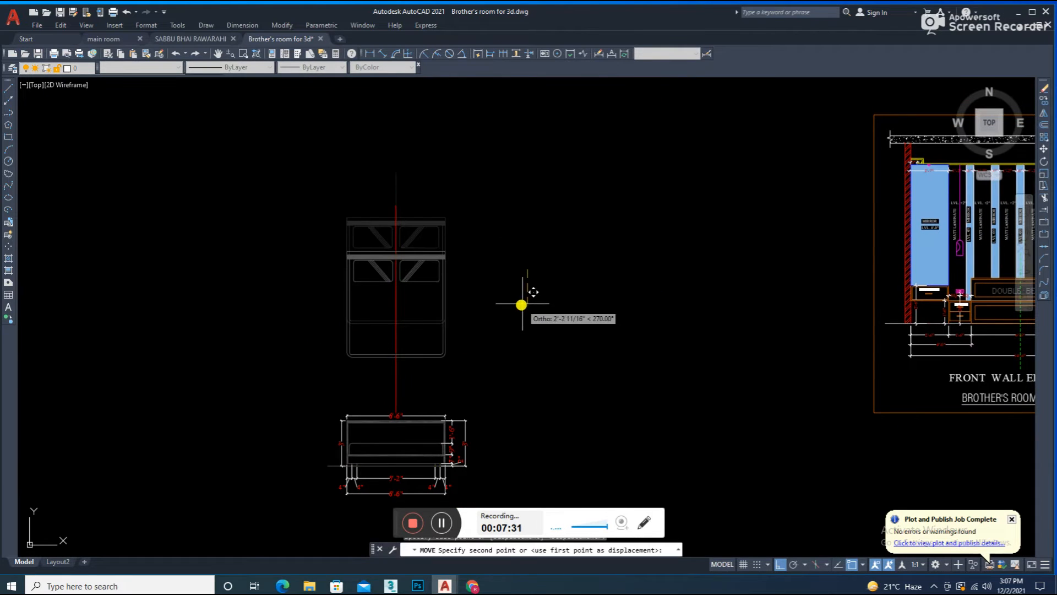
pyautogui.click(521, 309)
# Stretch the red centre line's lower end down past the front elevation.
pyautogui.click(396, 419)
pyautogui.moveTo(387, 494); pyautogui.dragTo(397, 398, button='middle')
pyautogui.click(400, 444)
pyautogui.press('Escape')
pyautogui.moveTo(503, 258); pyautogui.dragTo(499, 304, button='middle')
# Dimension the plan's overall length along its right side and its full width above the headboard.
pyautogui.click(383, 54)
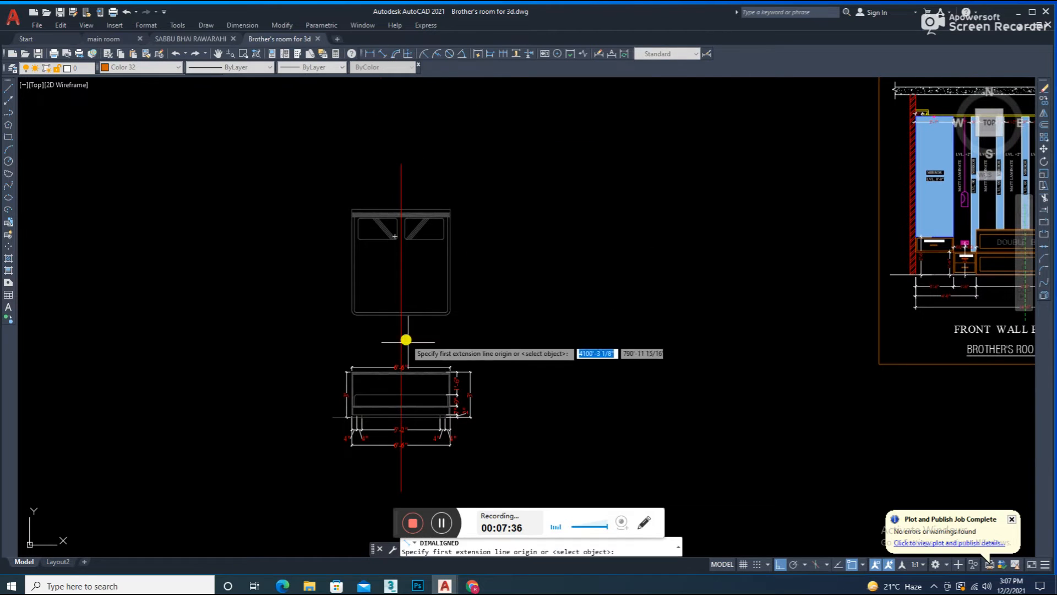
pyautogui.scroll(5, 413, 347)
pyautogui.click(456, 265)
pyautogui.moveTo(482, 203); pyautogui.dragTo(471, 450, button='middle')
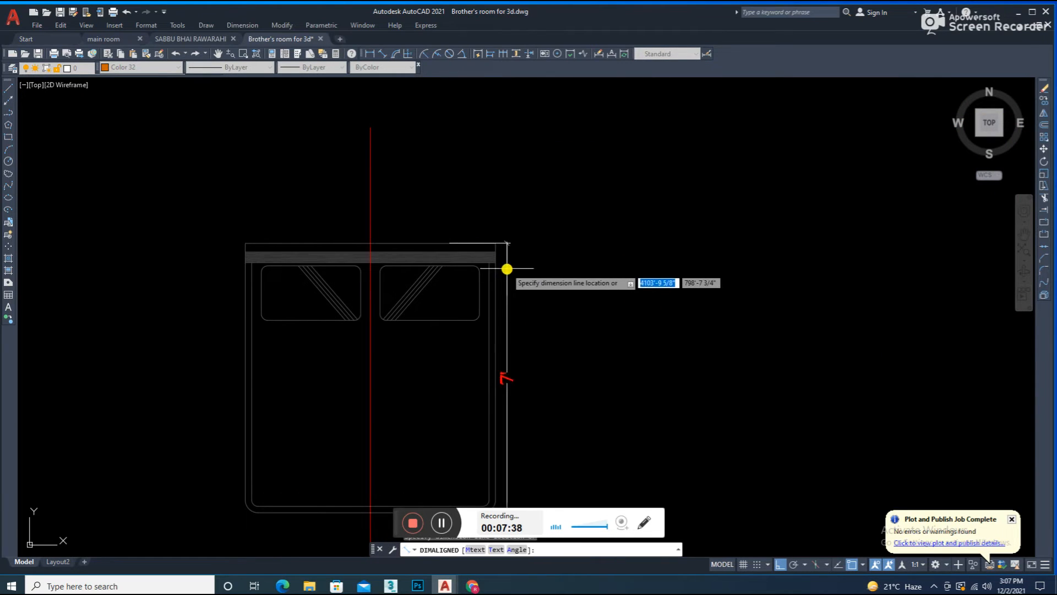
pyautogui.scroll(3, 502, 265)
pyautogui.scroll(-3, 490, 267)
pyautogui.click(282, 253)
pyautogui.click(290, 228)
# Dimension the headboard's depth on the left side of the plan.
pyautogui.press('space')
pyautogui.scroll(5, 279, 252)
pyautogui.click(291, 254)
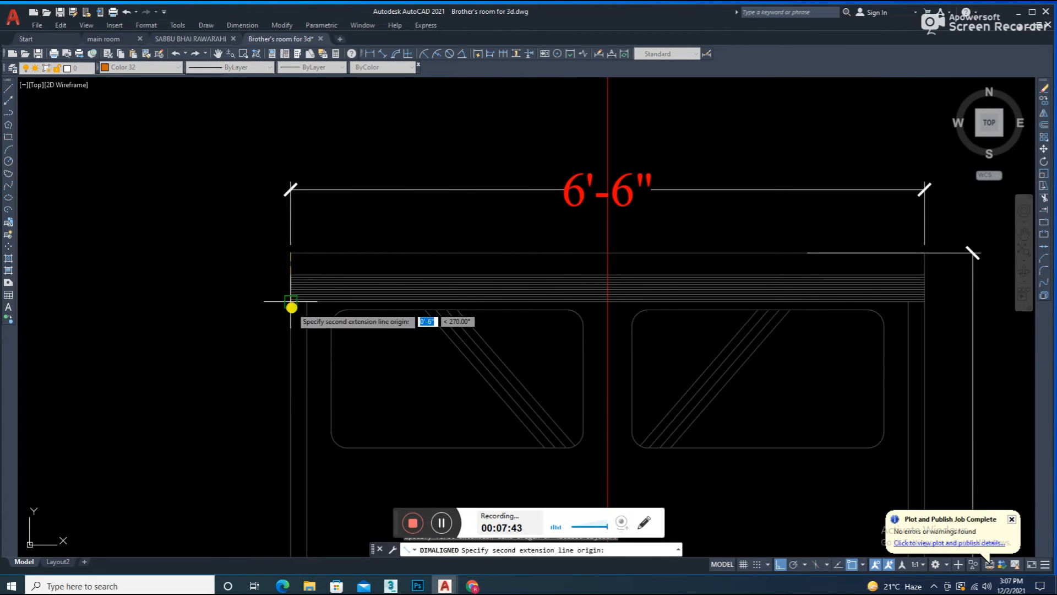
pyautogui.click(292, 304)
pyautogui.scroll(-2, 259, 312)
pyautogui.click(247, 314)
# Continue the plan's left dimension chain to the mattress's foot edge and the bed frame's outer foot edge.
pyautogui.write('d')
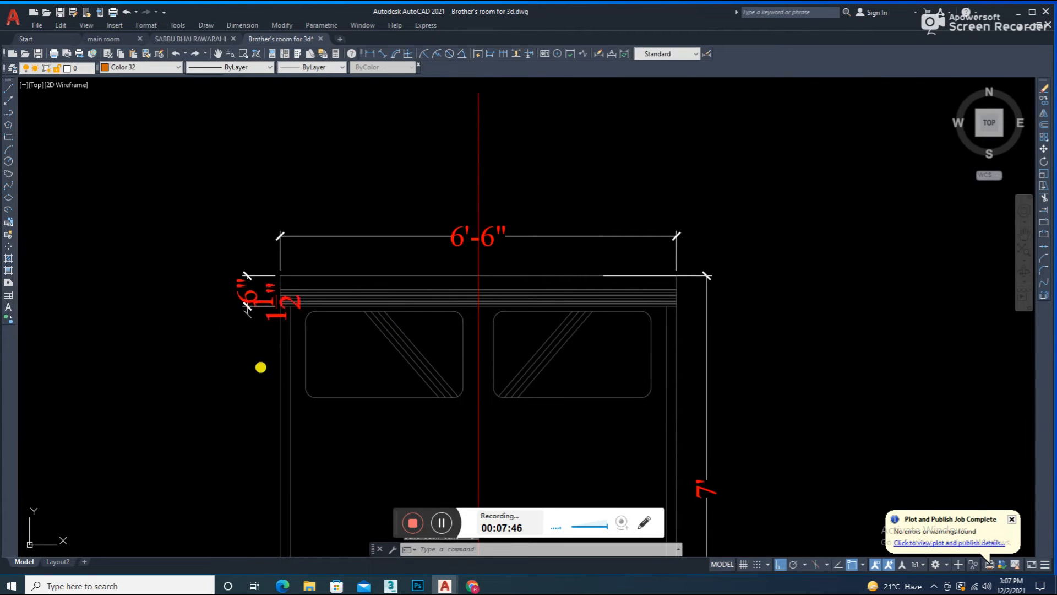
pyautogui.moveTo(262, 376); pyautogui.dragTo(281, 159, button='middle')
pyautogui.click(320, 485)
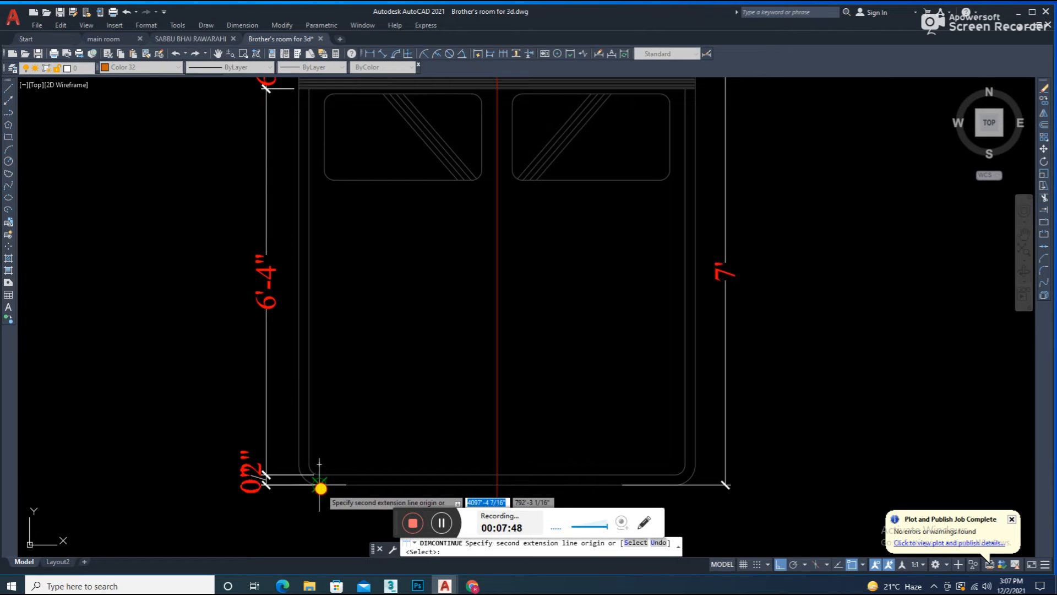
pyautogui.press('Escape')
# Dimension the bed's overall length outside the dimension chain on the plan's left side.
pyautogui.scroll(-4, 364, 410)
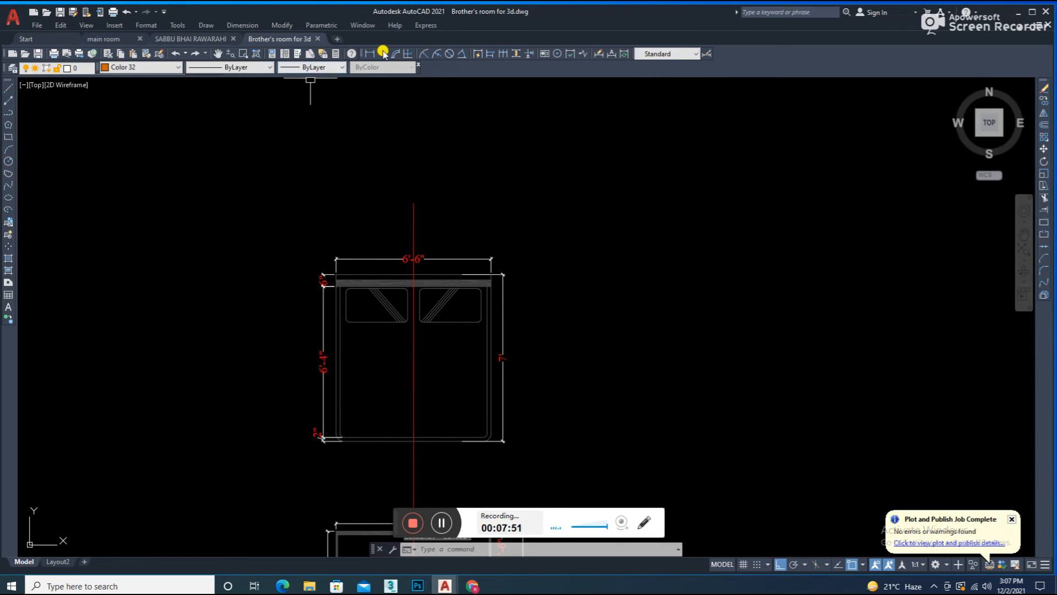
pyautogui.click(383, 53)
pyautogui.scroll(4, 342, 444)
pyautogui.click(345, 465)
pyautogui.scroll(-4, 353, 358)
pyautogui.scroll(4, 348, 236)
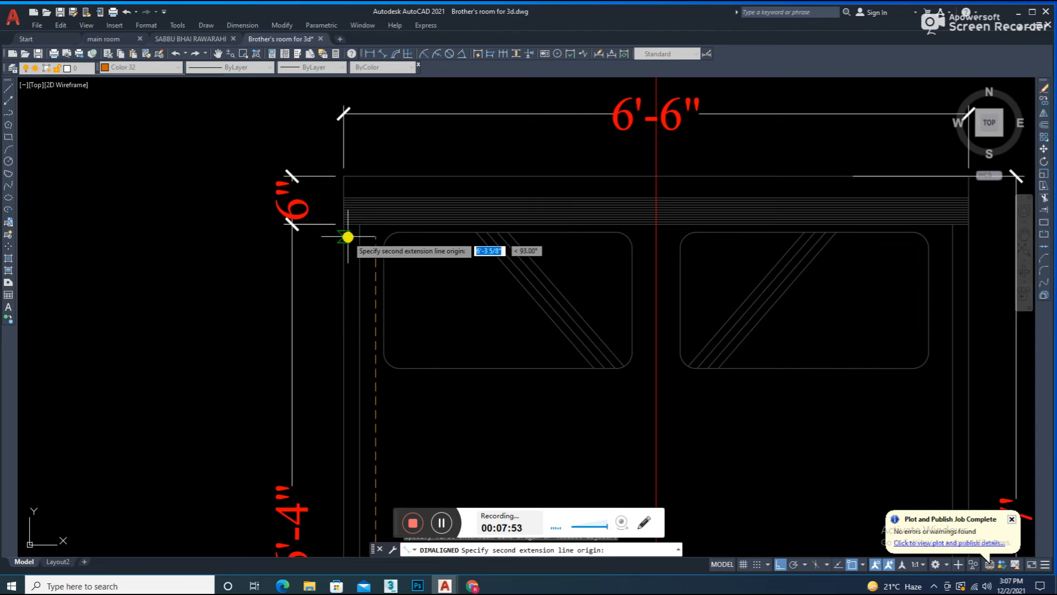
pyautogui.scroll(-4, 413, 184)
pyautogui.click(338, 248)
pyautogui.press('Escape')
# Dimension the gap between the inner and outer right edges of the bed below the plan's foot end.
pyautogui.moveTo(485, 302); pyautogui.dragTo(441, 255, button='middle')
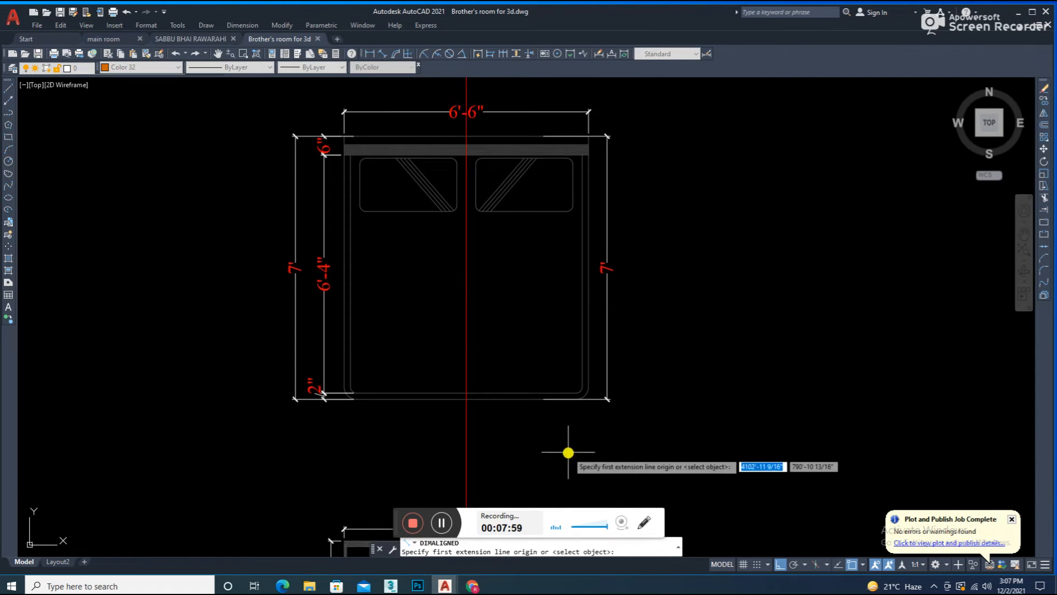
pyautogui.scroll(5, 593, 436)
pyautogui.click(549, 218)
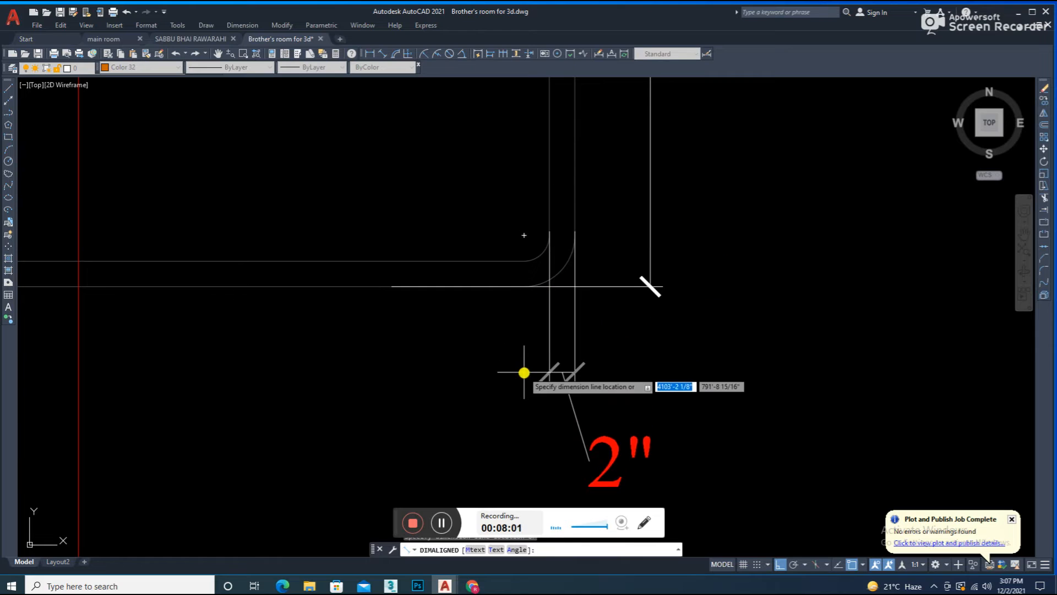
pyautogui.click(523, 371)
# Continue the dimension chain below the plan to the inner and outer left edges of the bed.
pyautogui.write('dco')
pyautogui.press('Return')
pyautogui.scroll(-5, 565, 362)
pyautogui.scroll(5, 312, 326)
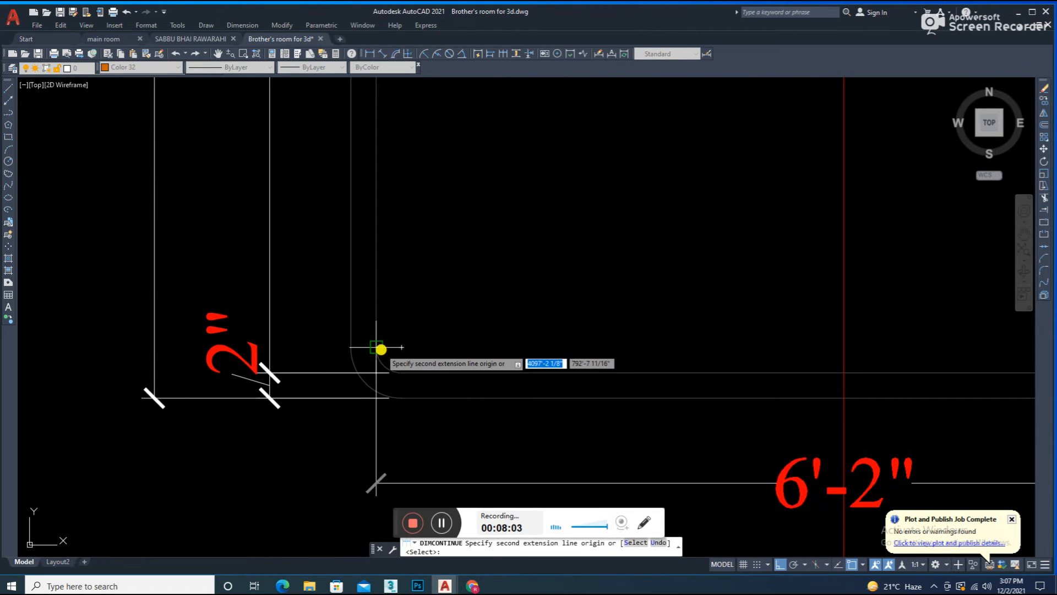
pyautogui.click(352, 347)
pyautogui.press('Escape')
pyautogui.scroll(-3, 410, 292)
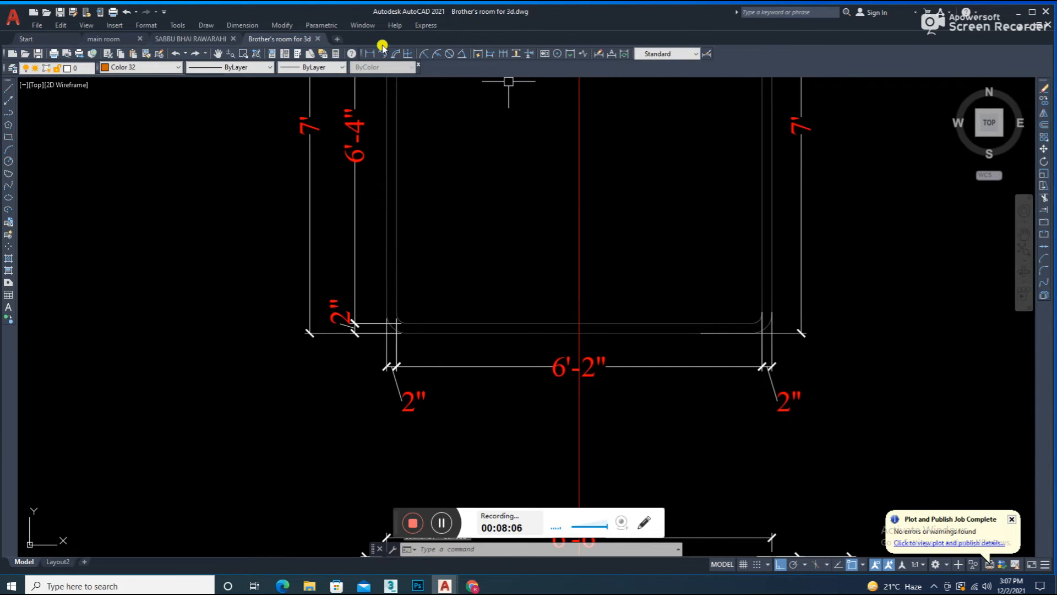
# Dimension the bed's full width below the foot-end dimension chain, and save the drawing.
pyautogui.click(382, 54)
pyautogui.scroll(2, 693, 301)
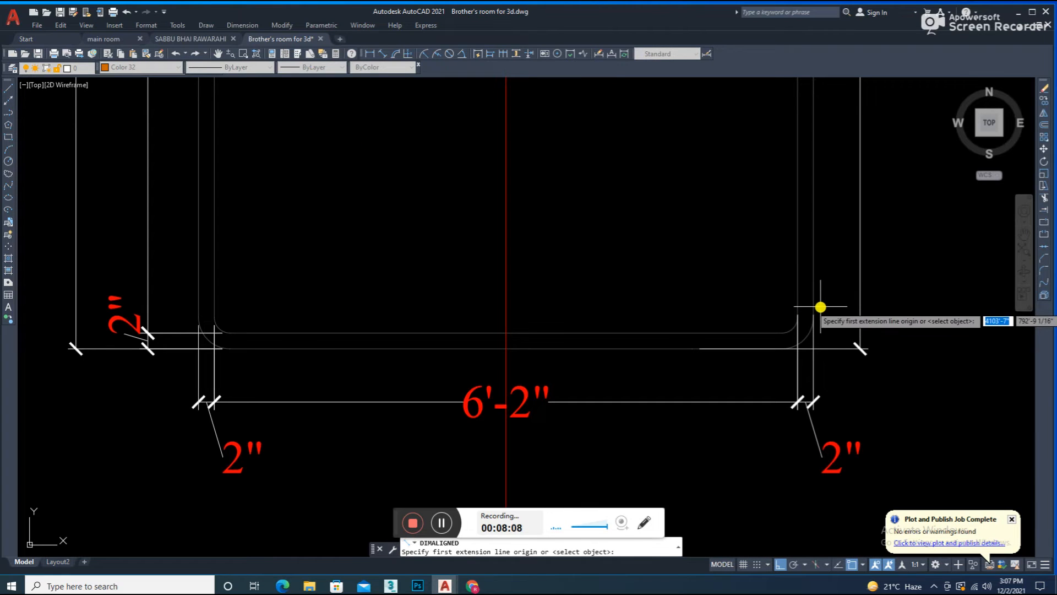
pyautogui.click(198, 307)
pyautogui.moveTo(212, 417); pyautogui.dragTo(226, 331, button='middle')
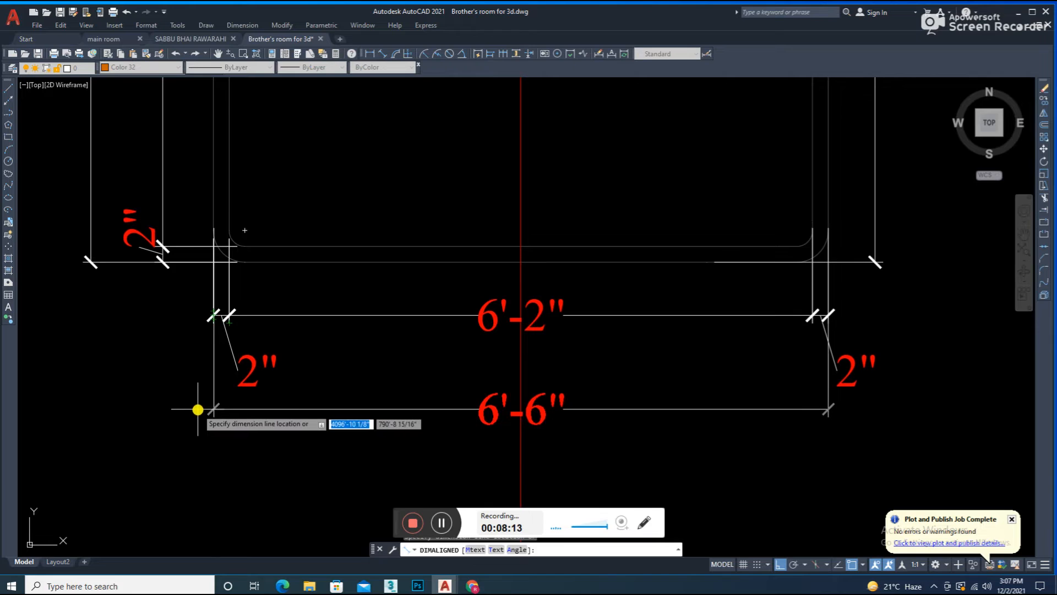
pyautogui.click(200, 404)
pyautogui.scroll(-5, 344, 326)
pyautogui.moveTo(494, 327); pyautogui.dragTo(432, 342, button='middle')
pyautogui.hotkey('ctrl', 's')
# Dimension both half-widths of the plan from the red centre line to the bed's outer side edges.
pyautogui.click(380, 54)
pyautogui.scroll(2, 366, 259)
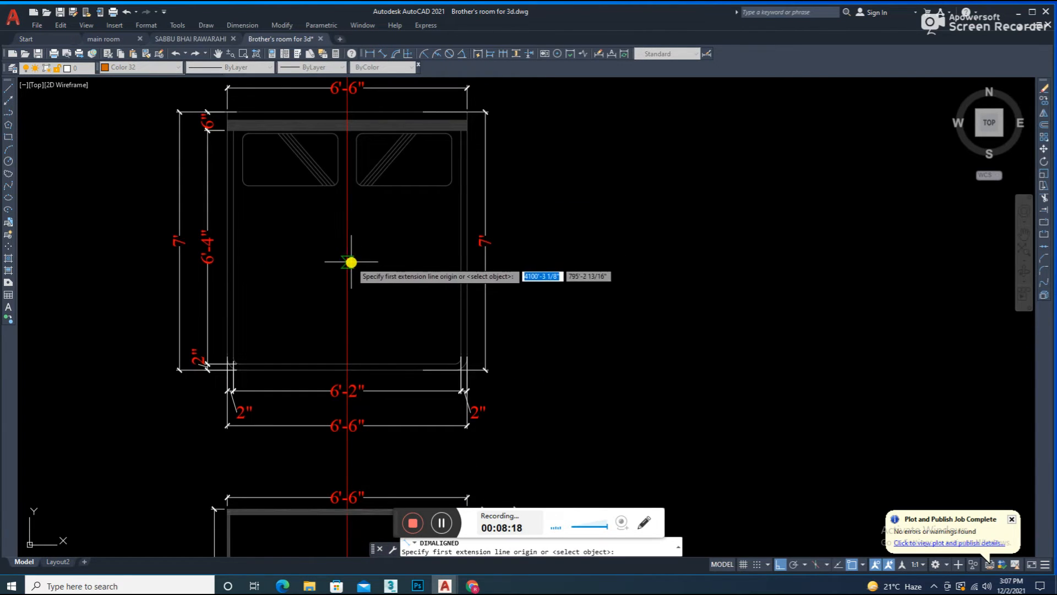
pyautogui.click(353, 263)
pyautogui.scroll(2, 462, 268)
pyautogui.scroll(5, 309, 263)
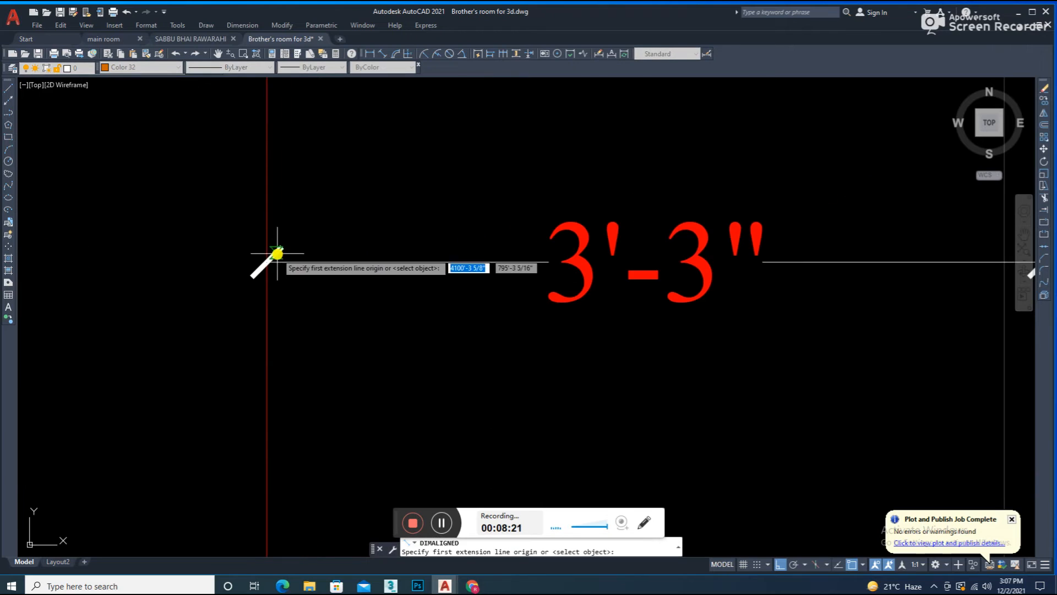
pyautogui.scroll(-5, 248, 262)
pyautogui.press('Escape')
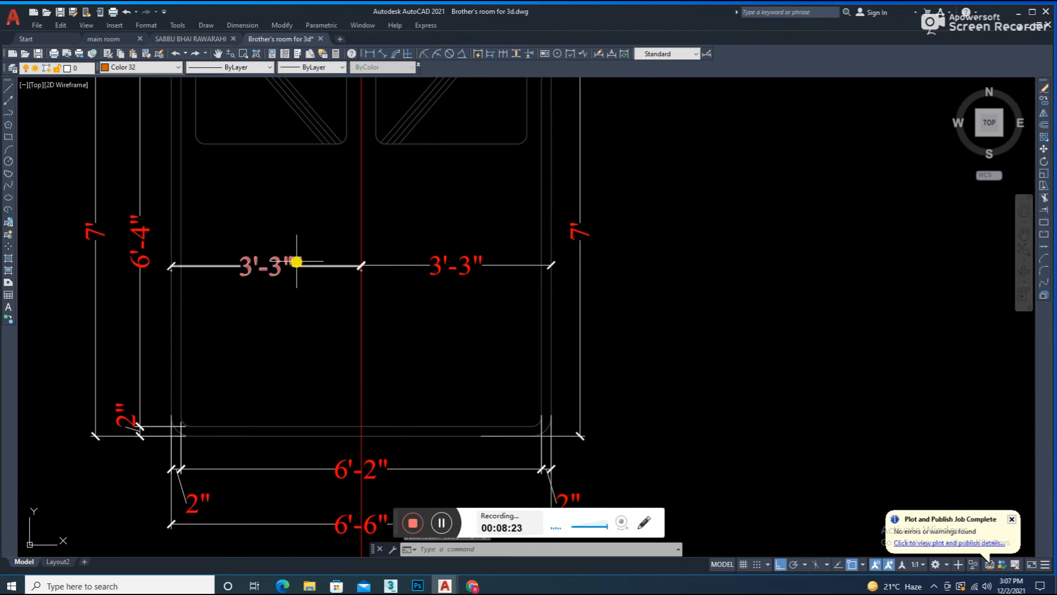
pyautogui.scroll(-4, 448, 328)
pyautogui.moveTo(449, 328); pyautogui.dragTo(402, 314, button='middle')
pyautogui.click(239, 319)
pyautogui.press('Escape')
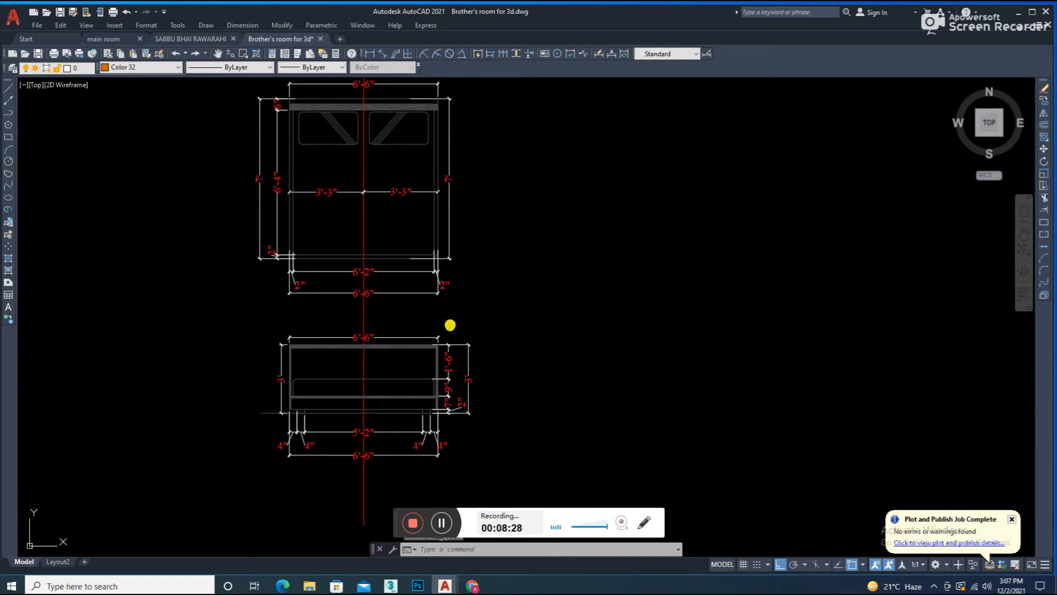
# Draw a horizontal base line about 7' long in the empty area right of the bed views.
pyautogui.scroll(-3, 496, 339)
pyautogui.scroll(3, 512, 343)
pyautogui.write('l')
pyautogui.press('Return')
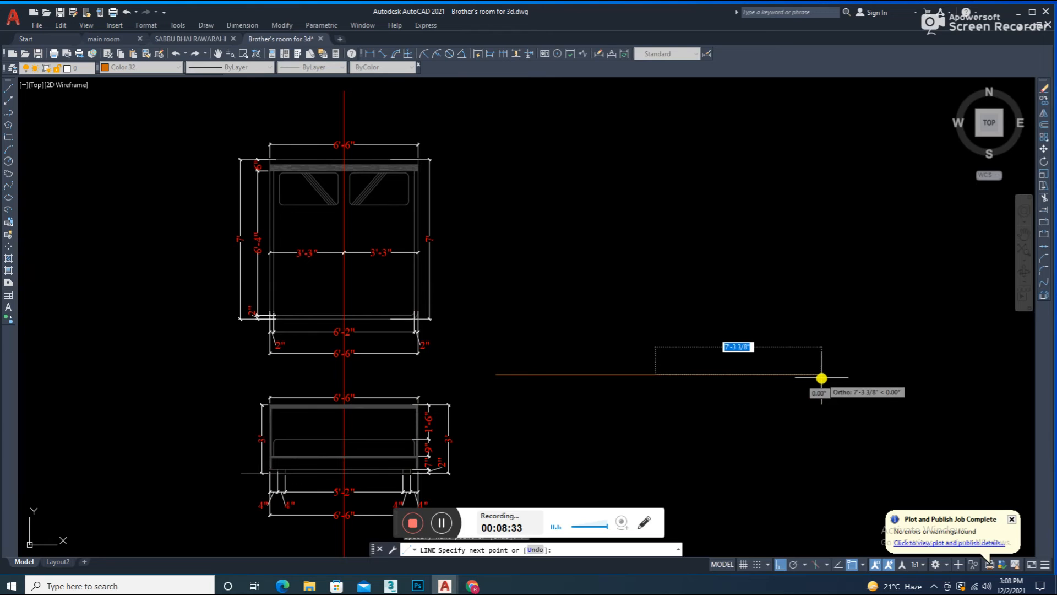
pyautogui.press('Escape')
pyautogui.scroll(4, 681, 382)
pyautogui.scroll(-4, 652, 359)
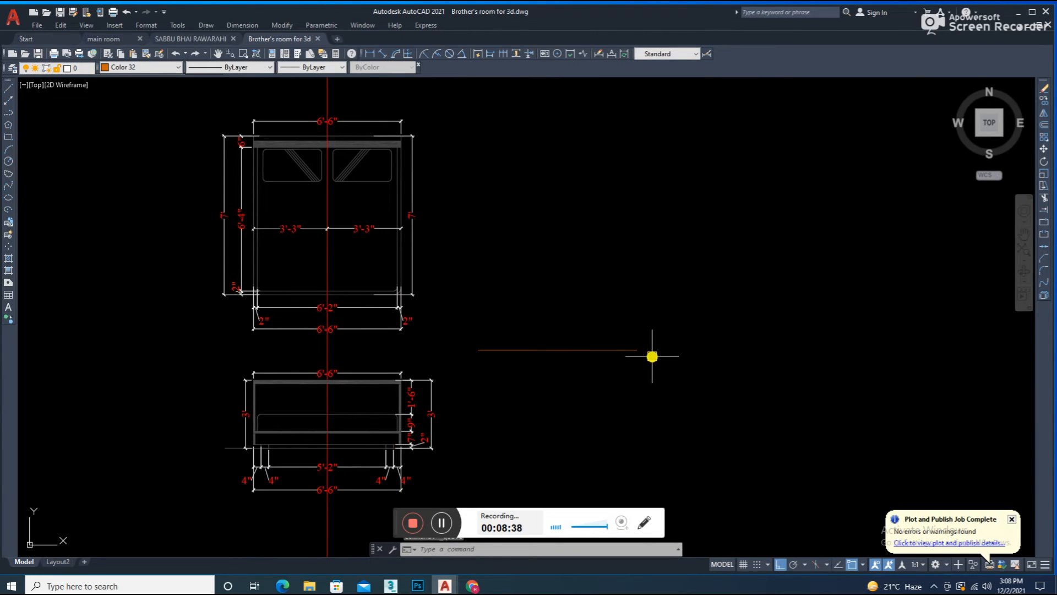
pyautogui.scroll(4, 496, 419)
pyautogui.scroll(-4, 569, 395)
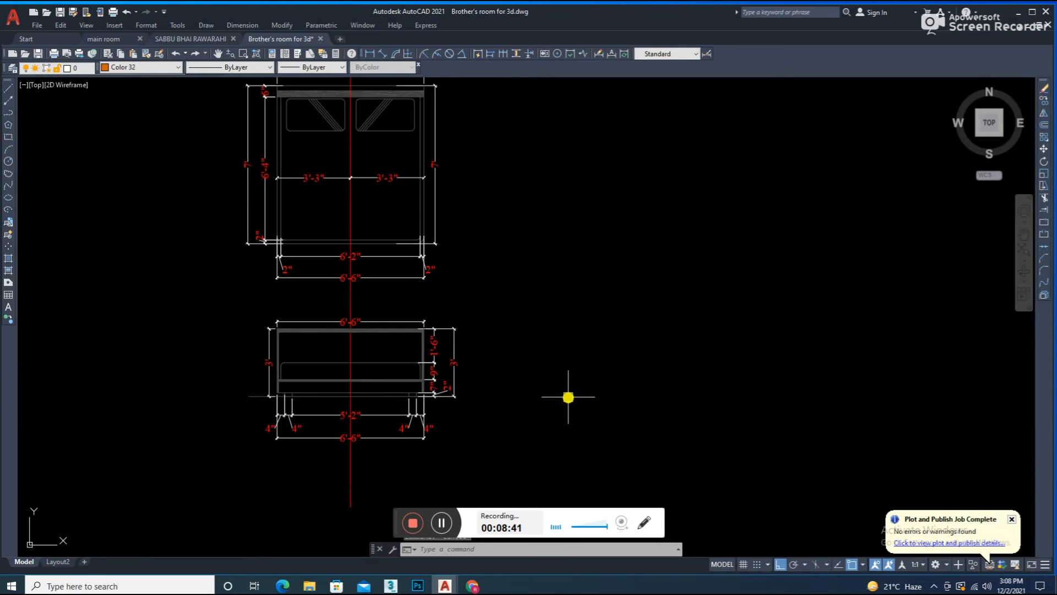
# Offset the horizontal base line 18" upward.
pyautogui.write('o')
pyautogui.press('Return')
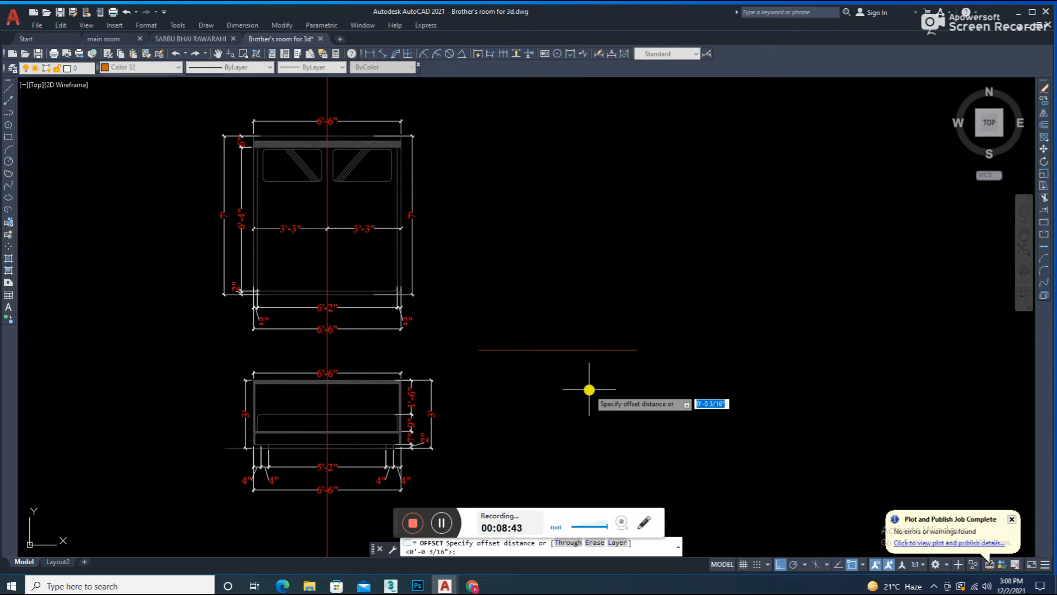
pyautogui.write('18')
pyautogui.press('Return')
pyautogui.click(578, 349)
pyautogui.click(604, 298)
pyautogui.press('Escape')
pyautogui.press('Escape')
# Draw the side-view headboard outline rising from the base line's left end, about 3' high and 6" wide.
pyautogui.write('l')
pyautogui.press('Return')
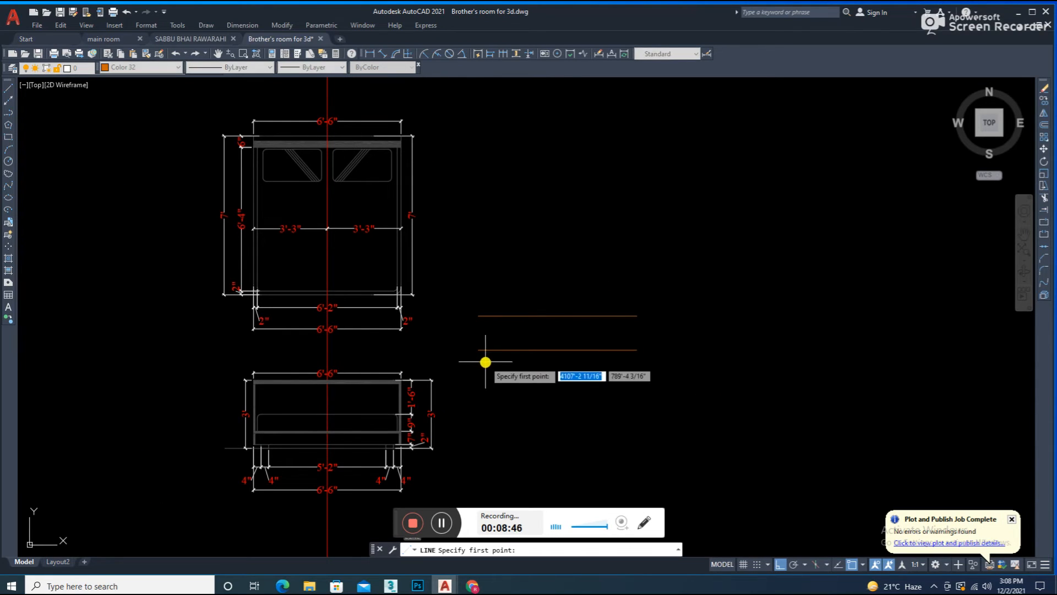
pyautogui.click(478, 349)
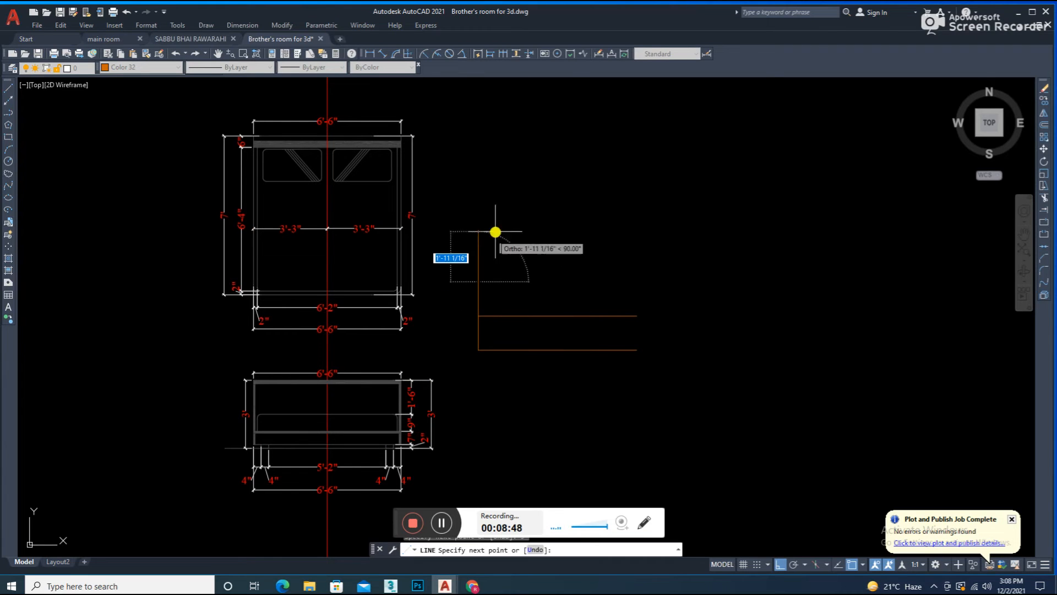
pyautogui.press('Return')
pyautogui.scroll(2, 485, 325)
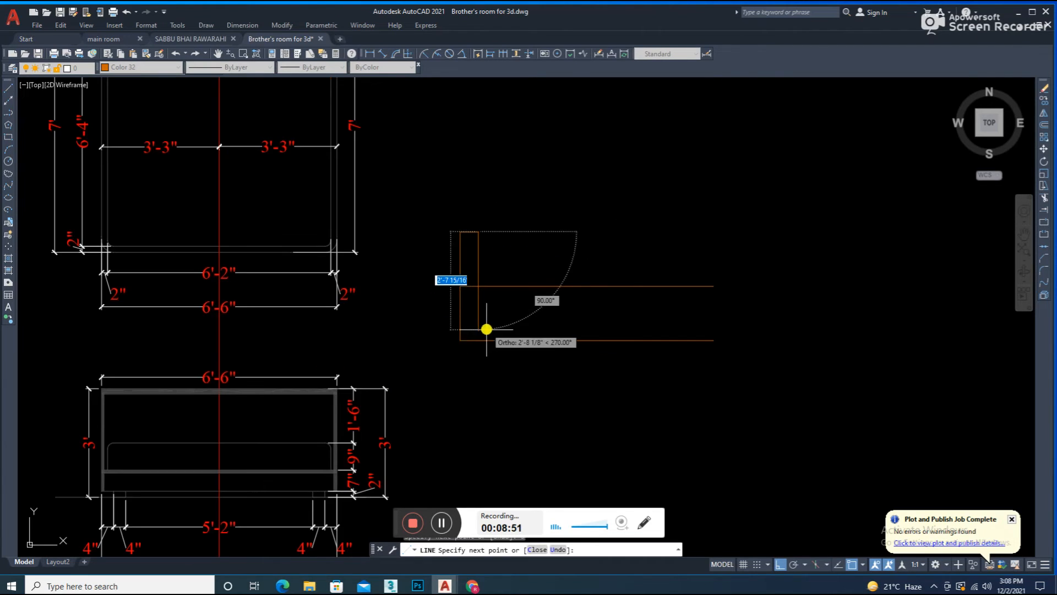
pyautogui.click(479, 345)
pyautogui.press('Escape')
pyautogui.scroll(2, 494, 251)
# Offset the side-view headboard's top line 4" down, and replace that offset with one about 6" below the top.
pyautogui.write('o')
pyautogui.press('Return')
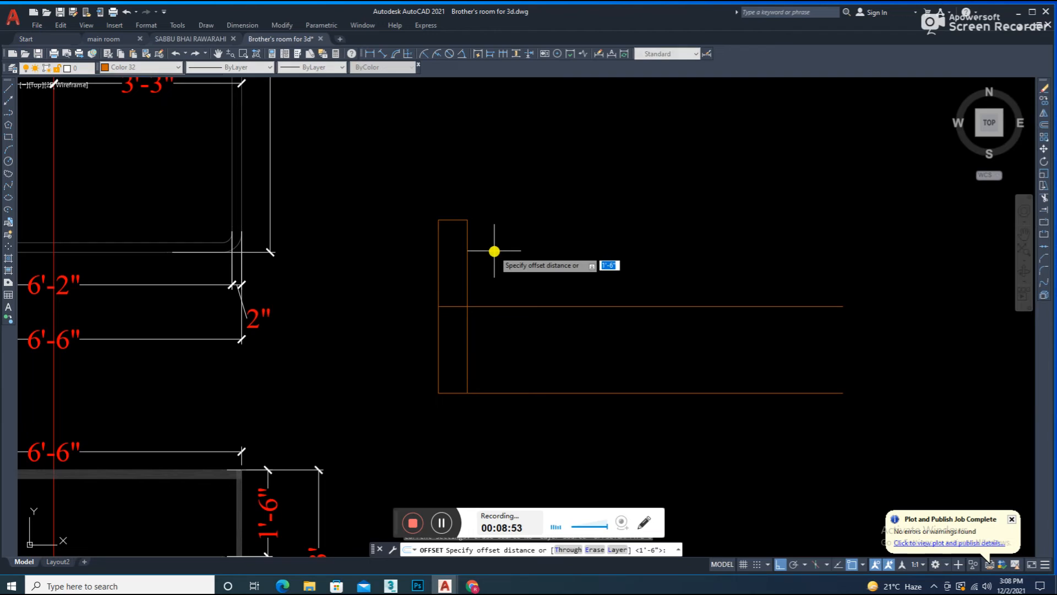
pyautogui.write('4')
pyautogui.press('Return')
pyautogui.scroll(2, 485, 236)
pyautogui.click(453, 211)
pyautogui.click(444, 298)
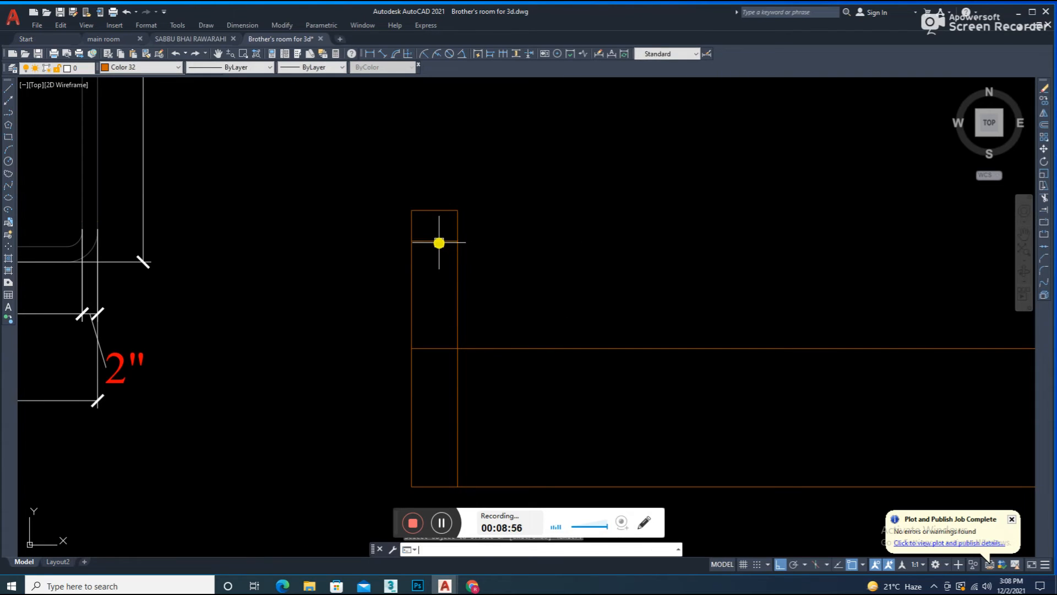
pyautogui.press('Escape')
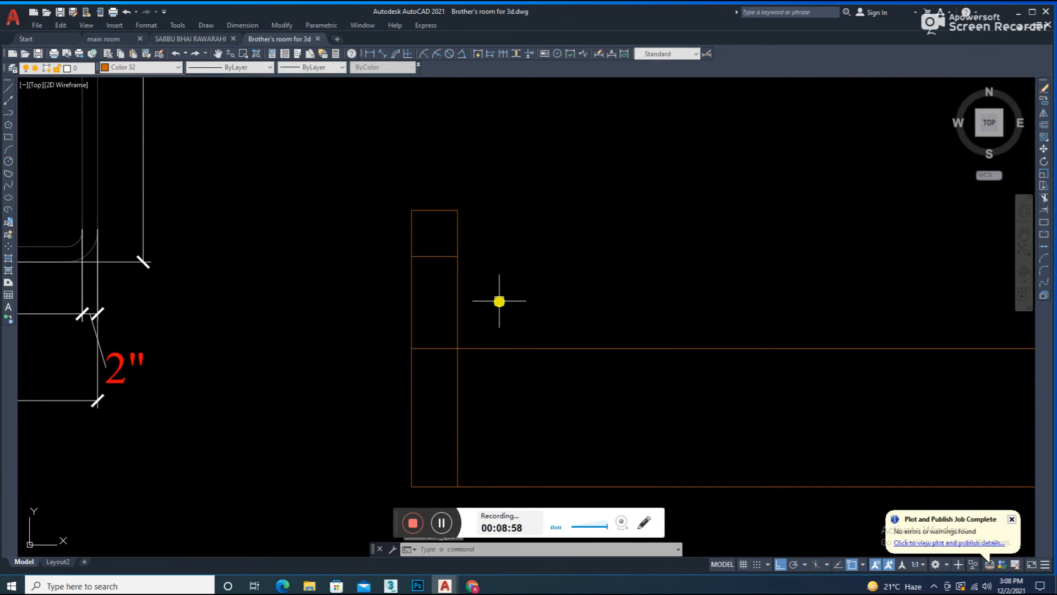
# Try rounding the side-view headboard with an arc from its rear top corner to the line 6" below, trim the corner, and undo it.
pyautogui.write('a')
pyautogui.moveTo(499, 301); pyautogui.dragTo(540, 318, button='middle')
pyautogui.press('Return')
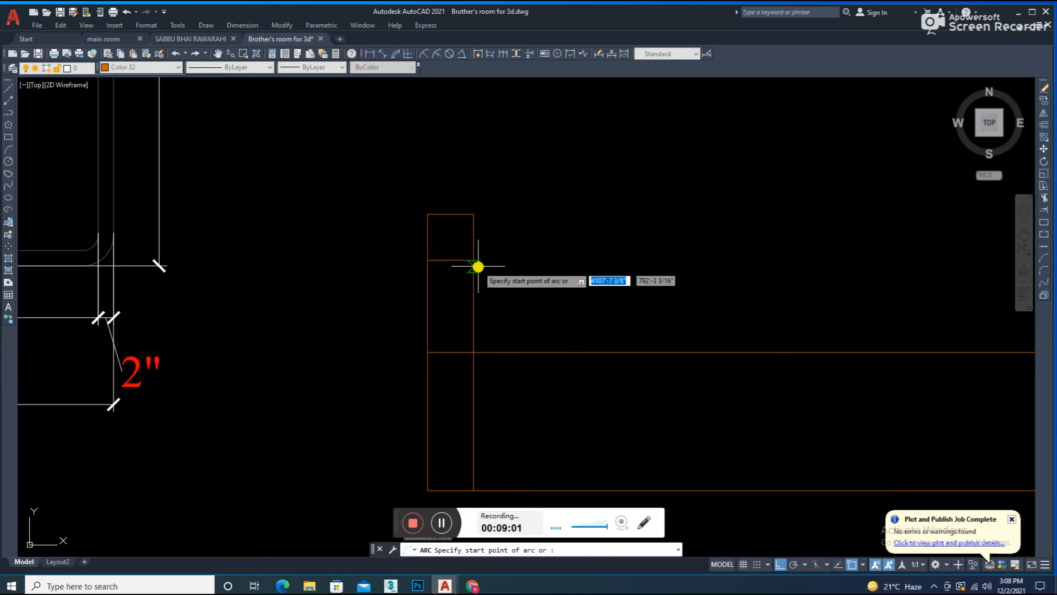
pyautogui.click(428, 213)
pyautogui.scroll(4, 465, 235)
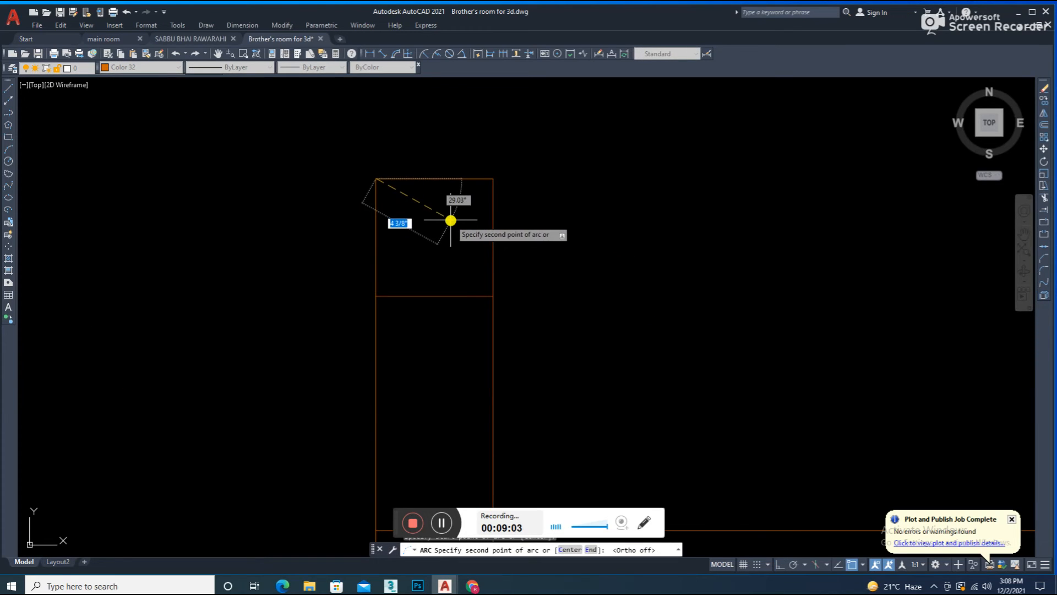
pyautogui.click(492, 296)
pyautogui.write('tr')
pyautogui.press('Return')
pyautogui.click(500, 236)
pyautogui.click(470, 170)
pyautogui.click(436, 295)
pyautogui.scroll(-4, 472, 312)
pyautogui.press('Escape')
pyautogui.hotkey('ctrl', 'z')
pyautogui.hotkey('ctrl', 'z')
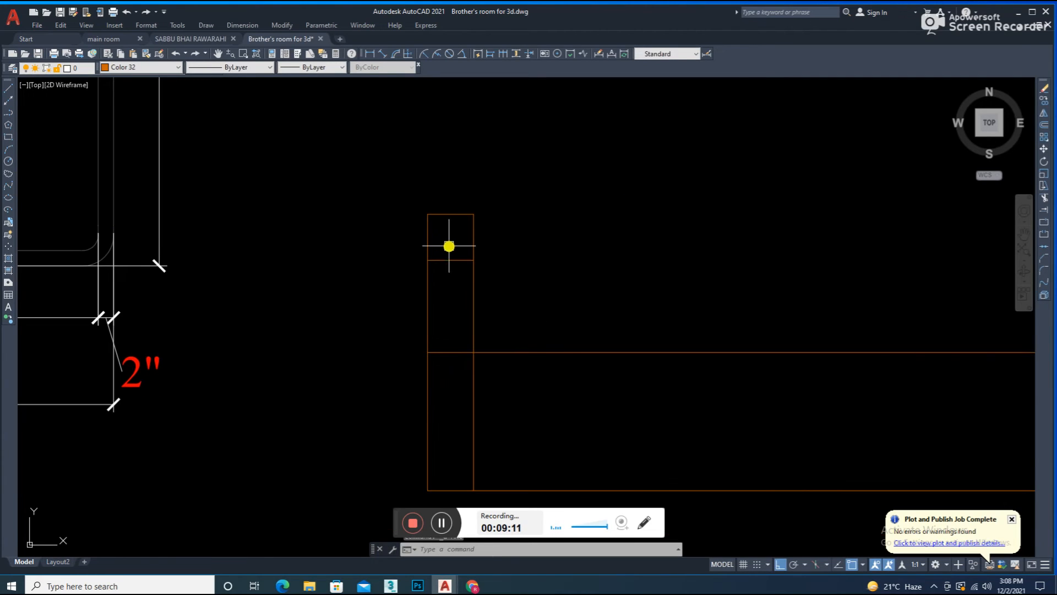
# Draw an arc from the side-view headboard's top line to the front end of the line 6" below it.
pyautogui.write('a')
pyautogui.press('Return')
pyautogui.click(463, 215)
pyautogui.scroll(4, 464, 223)
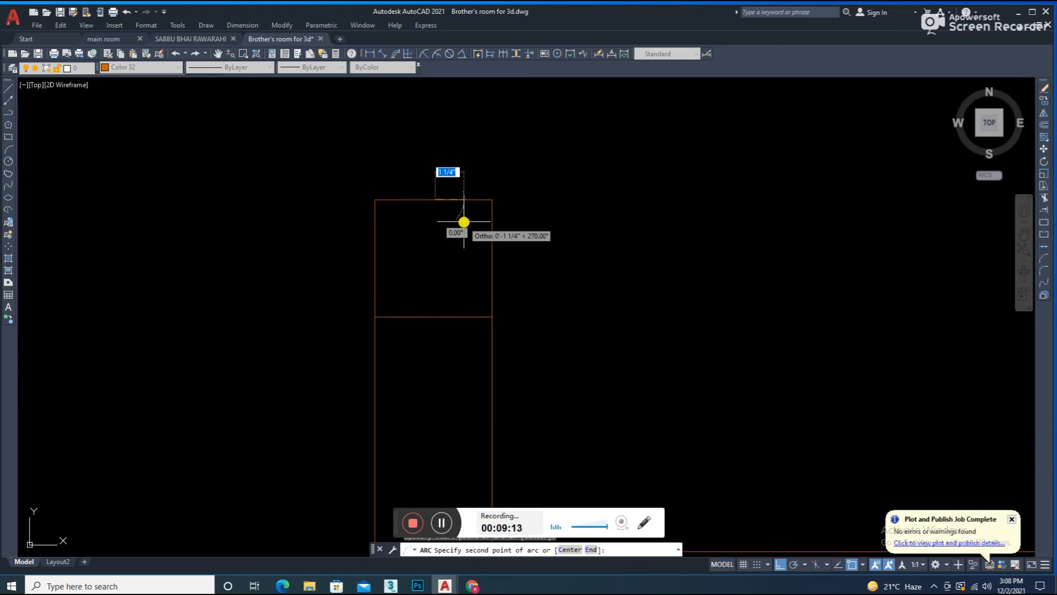
pyautogui.press('F8')
pyautogui.click(468, 243)
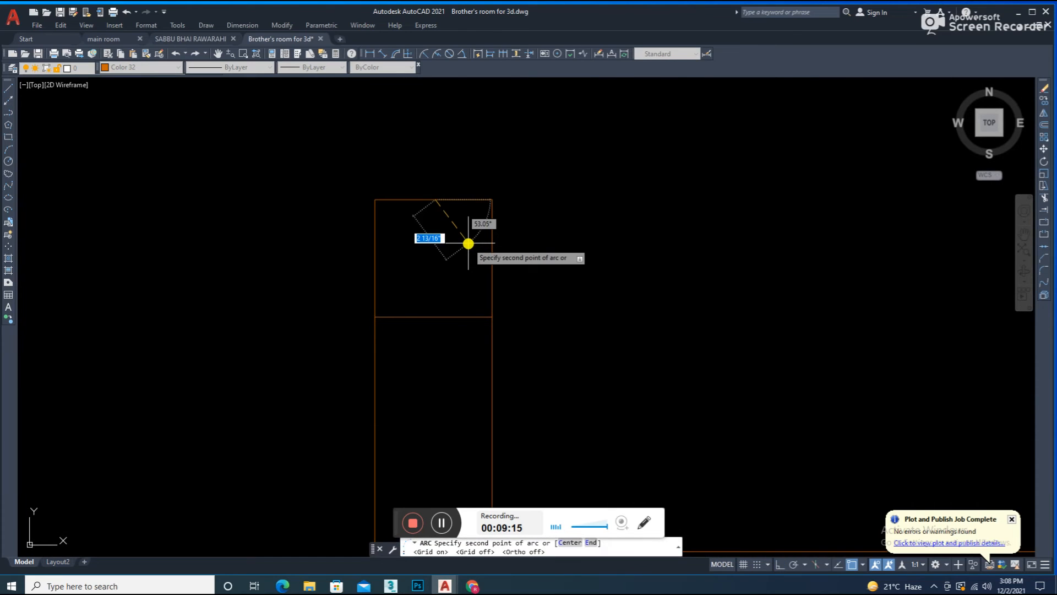
pyautogui.click(493, 316)
# Stretch the arc's upper end toward the headboard's back and extend it to the top line.
pyautogui.click(453, 189)
pyautogui.click(423, 229)
pyautogui.write('s')
pyautogui.press('Return')
pyautogui.click(430, 241)
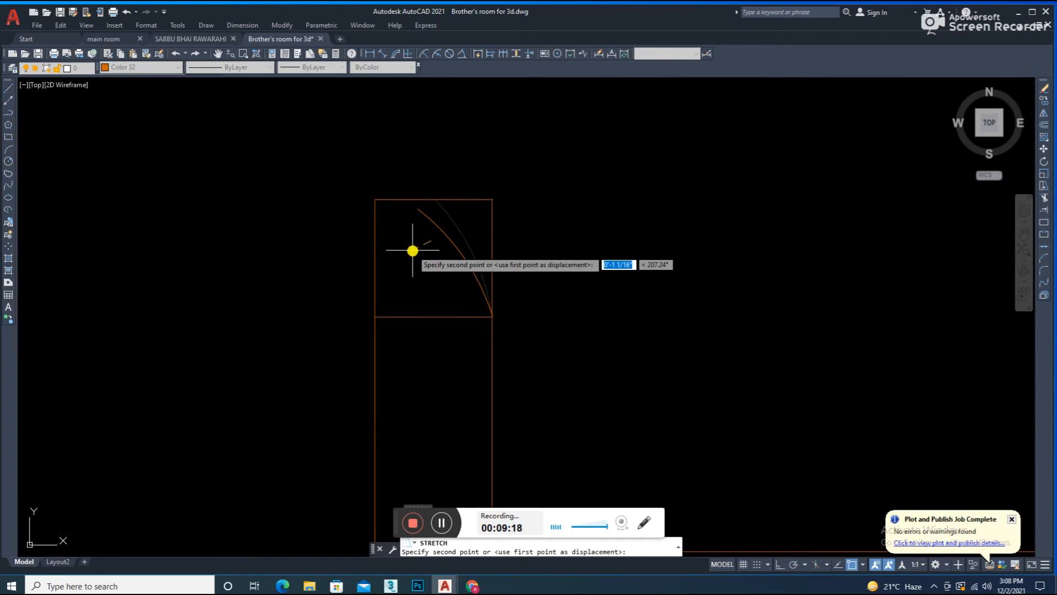
pyautogui.click(411, 246)
pyautogui.write('ex')
pyautogui.press('Return')
pyautogui.click(439, 229)
pyautogui.press('Escape')
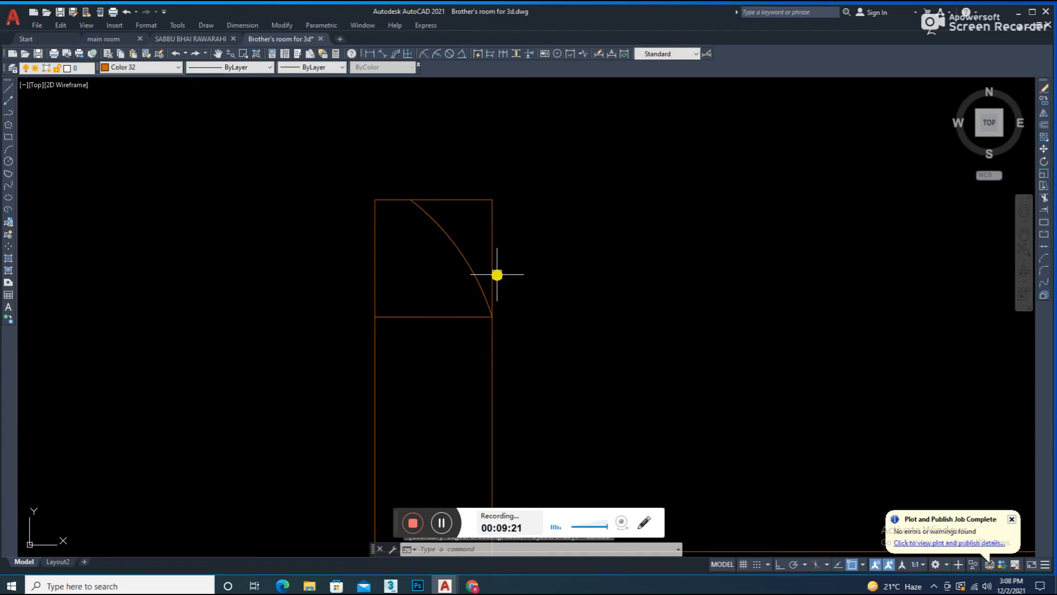
# Erase the horizontal line 6" below the headboard's top and stretch the arc's lower end farther down the front line.
pyautogui.click(426, 366)
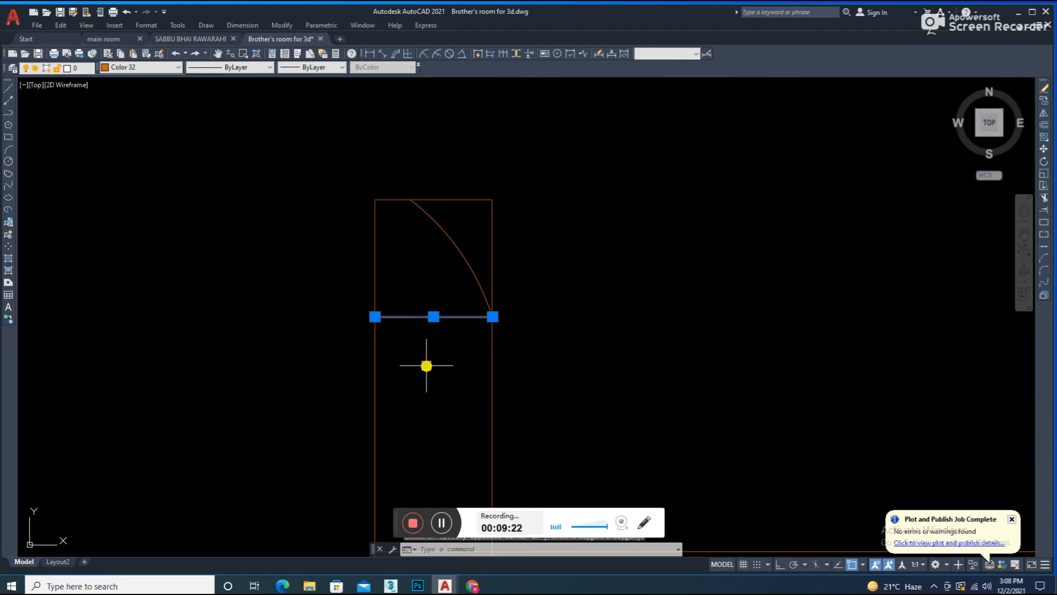
pyautogui.click(522, 311)
pyautogui.click(465, 344)
pyautogui.write('s')
pyautogui.press('Return')
pyautogui.click(570, 291)
pyautogui.click(566, 367)
# Trim the headboard's top and front lines back to the arc, removing the square corner.
pyautogui.write('ex')
pyautogui.press('Return')
pyautogui.scroll(-2, 534, 347)
pyautogui.scroll(-2, 561, 329)
pyautogui.write('tr')
pyautogui.press('Return')
pyautogui.click(525, 292)
pyautogui.click(500, 421)
pyautogui.press('Escape')
pyautogui.scroll(2, 527, 302)
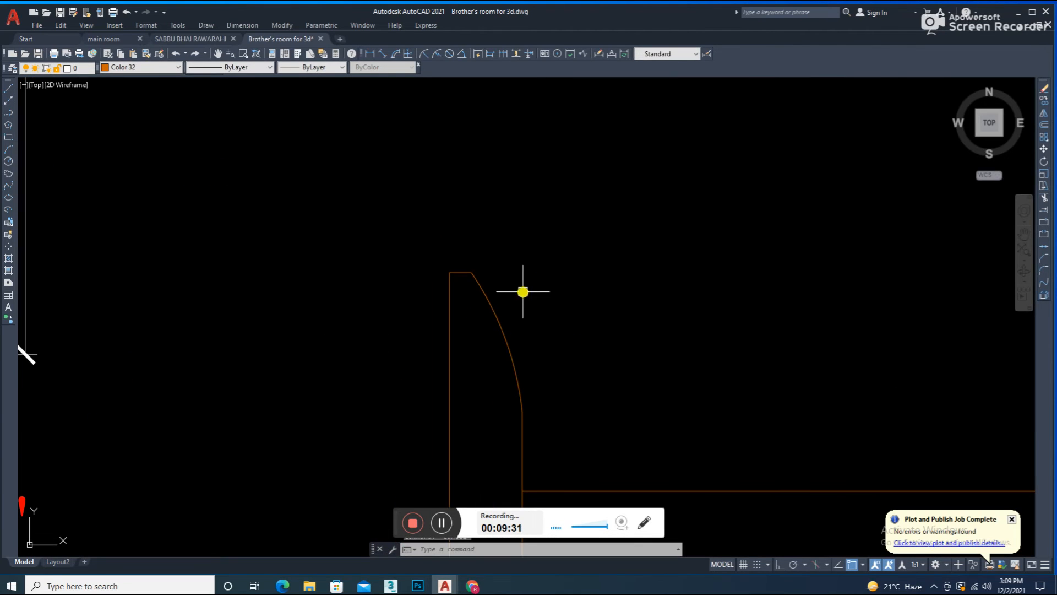
pyautogui.write('s')
pyautogui.press('Return')
pyautogui.click(546, 265)
pyautogui.press('F7')
pyautogui.press('F7')
pyautogui.press('F8')
pyautogui.press('Escape')
# Stretch the headboard curve's top end toward the back and its lower end down to the bed's 18" line.
pyautogui.scroll(2, 509, 286)
pyautogui.click(474, 230)
pyautogui.click(383, 272)
pyautogui.write('s')
pyautogui.press('Return')
pyautogui.click(585, 243)
pyautogui.click(564, 242)
pyautogui.scroll(-4, 586, 235)
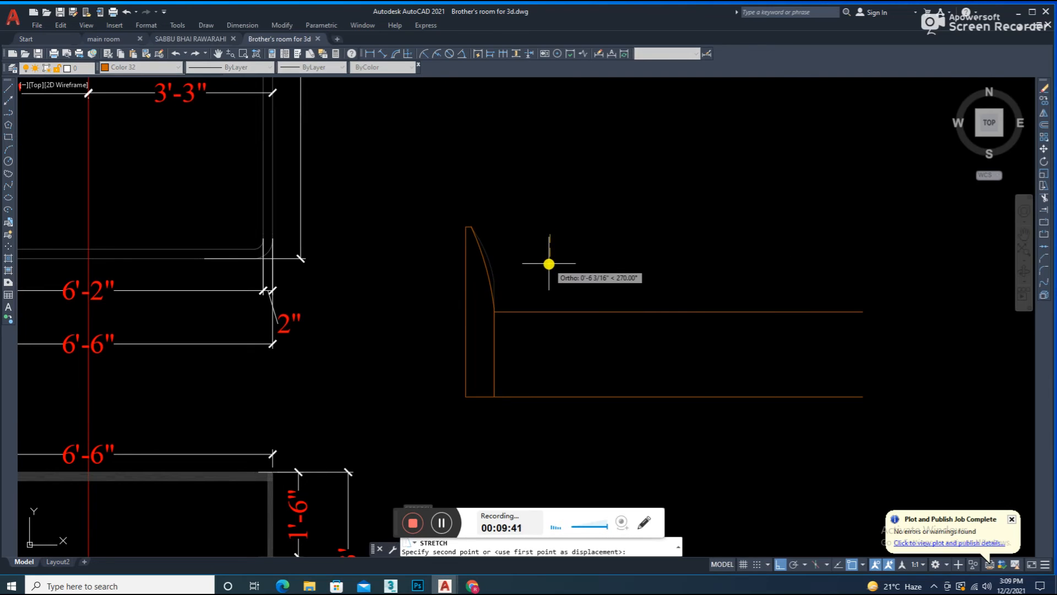
pyautogui.click(564, 234)
# Examine the headboard's shape in the reference bedroom photo and compare it with the bed plan and side view.
pyautogui.scroll(-3, 633, 275)
pyautogui.scroll(5, 507, 292)
pyautogui.scroll(-4, 507, 292)
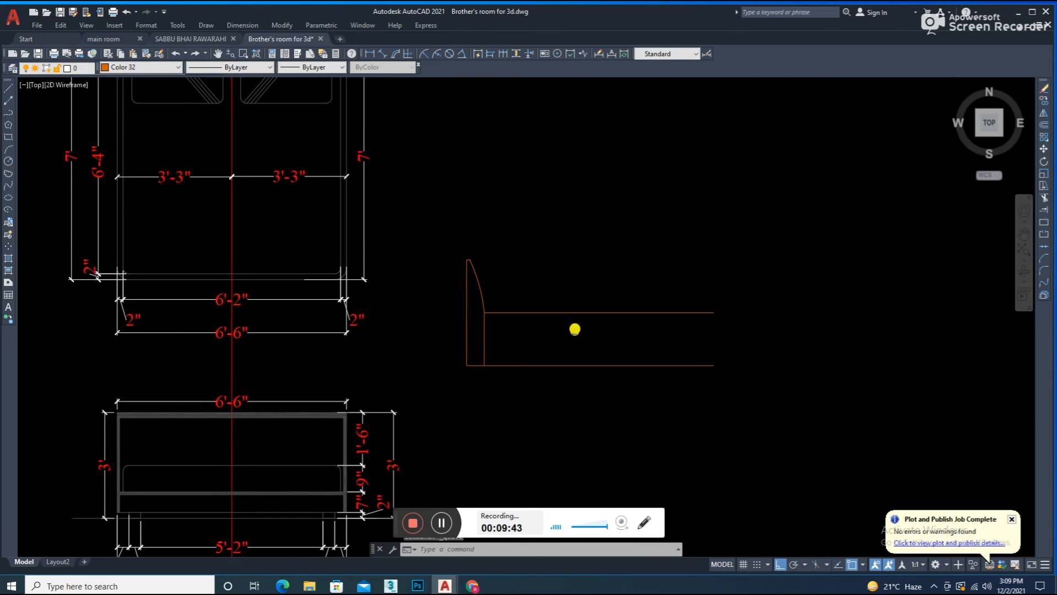
pyautogui.moveTo(554, 316); pyautogui.dragTo(545, 328, button='middle')
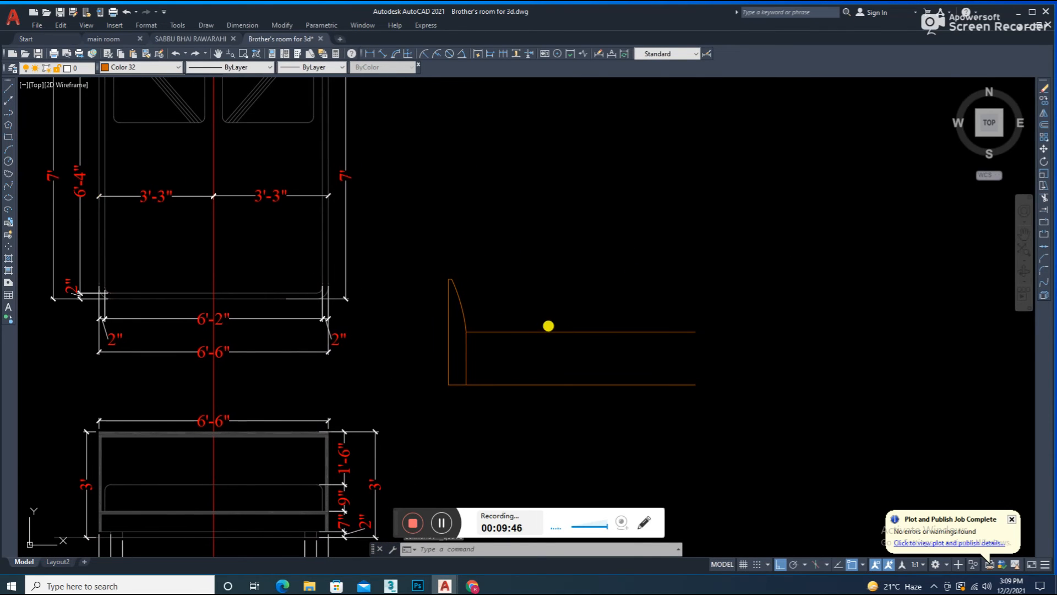
pyautogui.scroll(-6, 553, 326)
pyautogui.moveTo(554, 248); pyautogui.dragTo(554, 342, button='middle')
pyautogui.scroll(7, 491, 190)
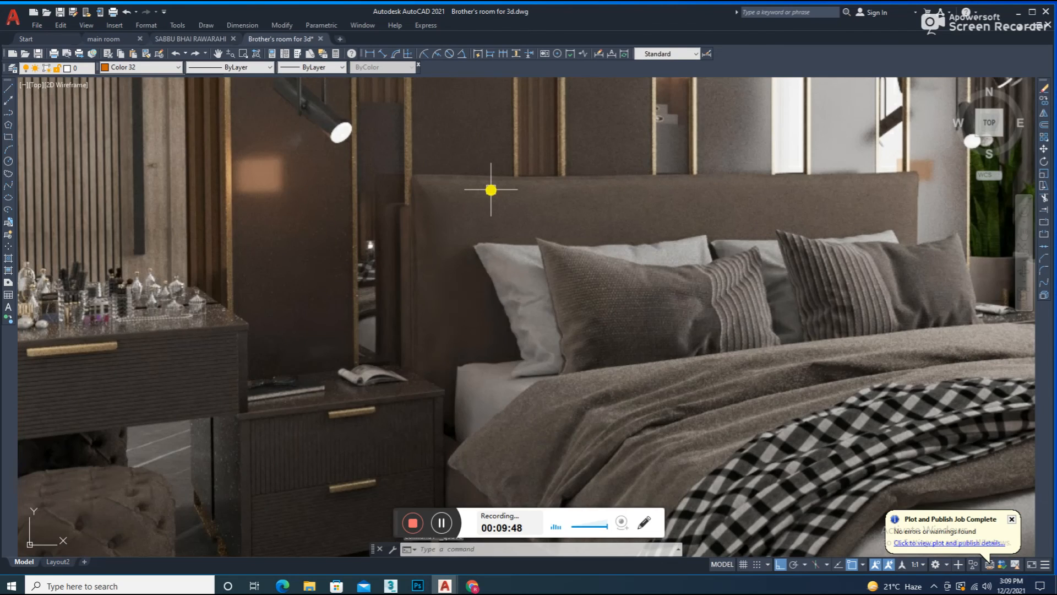
pyautogui.scroll(-6, 491, 190)
pyautogui.scroll(5, 462, 480)
pyautogui.scroll(-1, 450, 408)
pyautogui.scroll(-4, 559, 331)
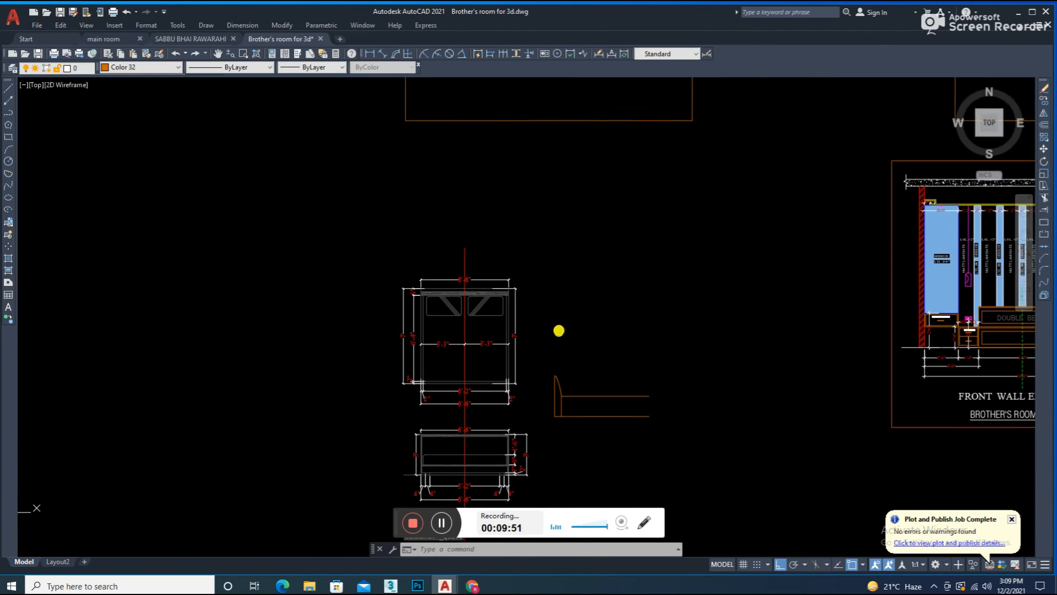
pyautogui.scroll(4, 573, 408)
pyautogui.scroll(-4, 576, 406)
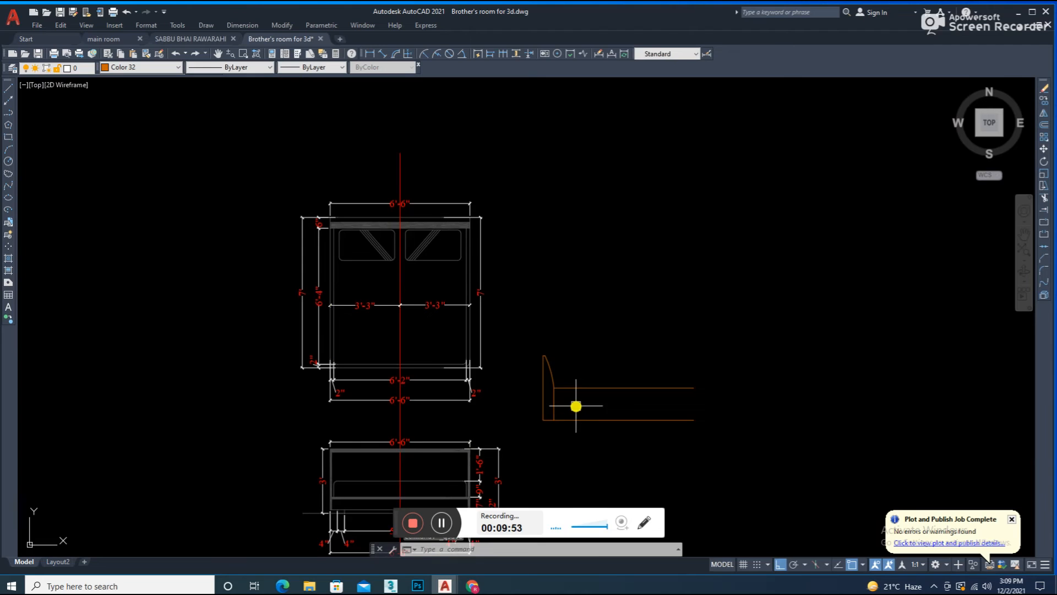
pyautogui.scroll(4, 281, 219)
pyautogui.scroll(-1, 435, 226)
pyautogui.scroll(3, 434, 226)
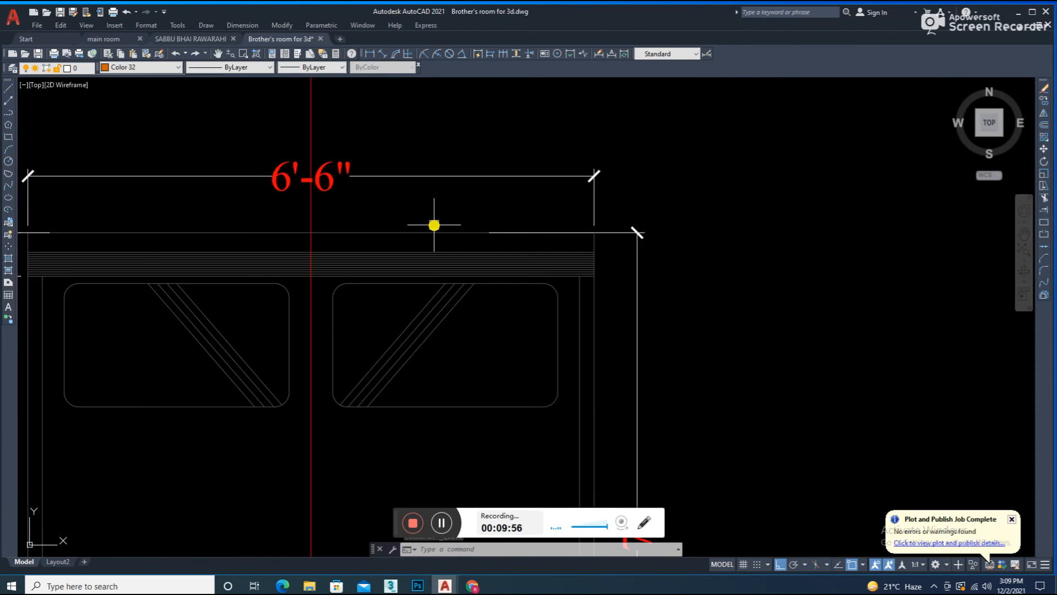
pyautogui.scroll(-4, 512, 278)
pyautogui.scroll(-4, 573, 347)
pyautogui.scroll(4, 643, 394)
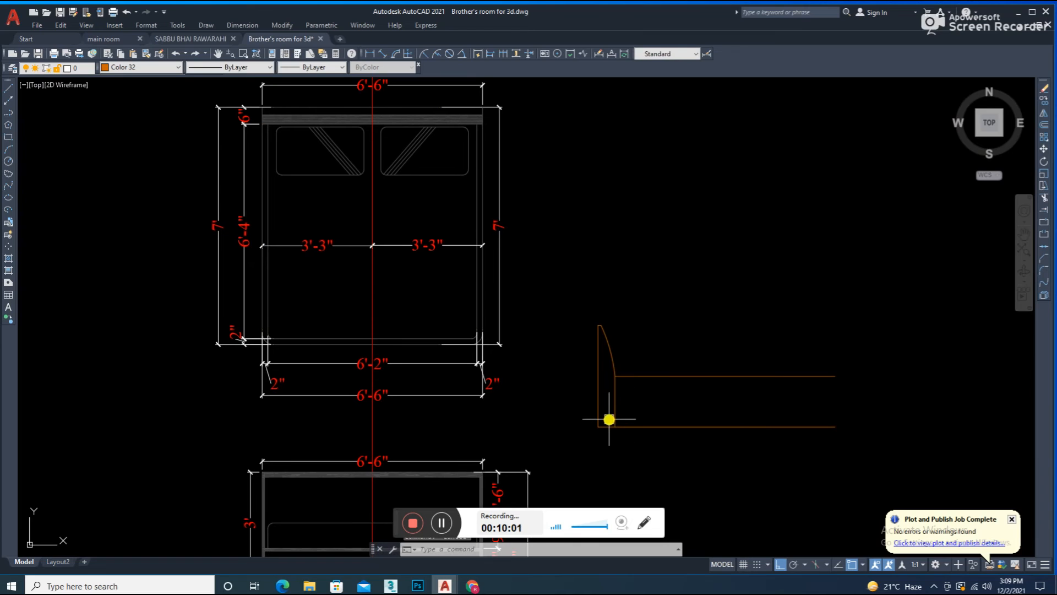
# Offset the headboard's back line 7' toward the foot end and trim it to the bed's height.
pyautogui.write('o')
pyautogui.press('Return')
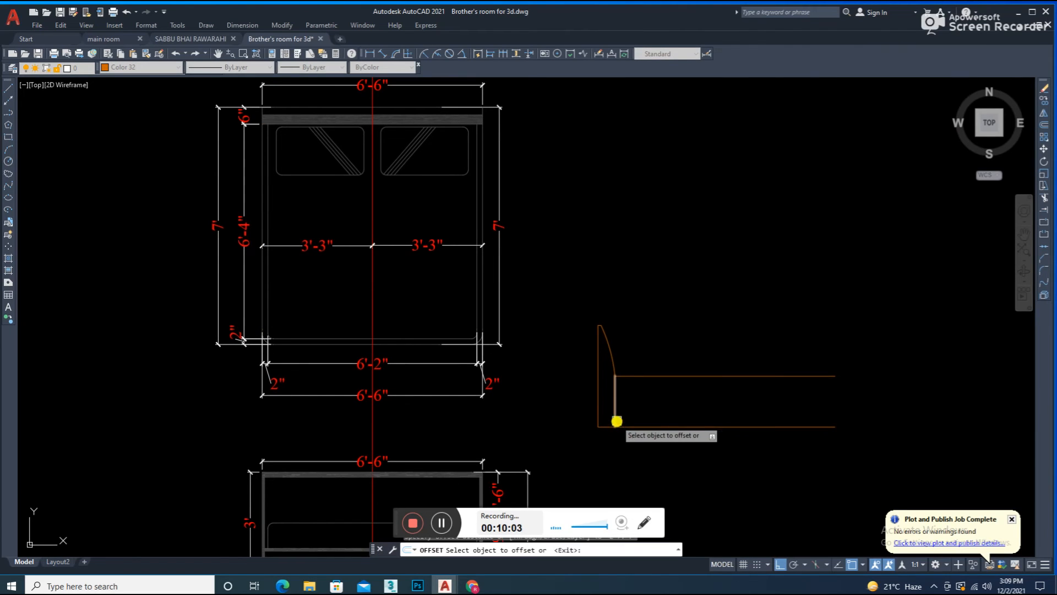
pyautogui.click(602, 412)
pyautogui.click(705, 403)
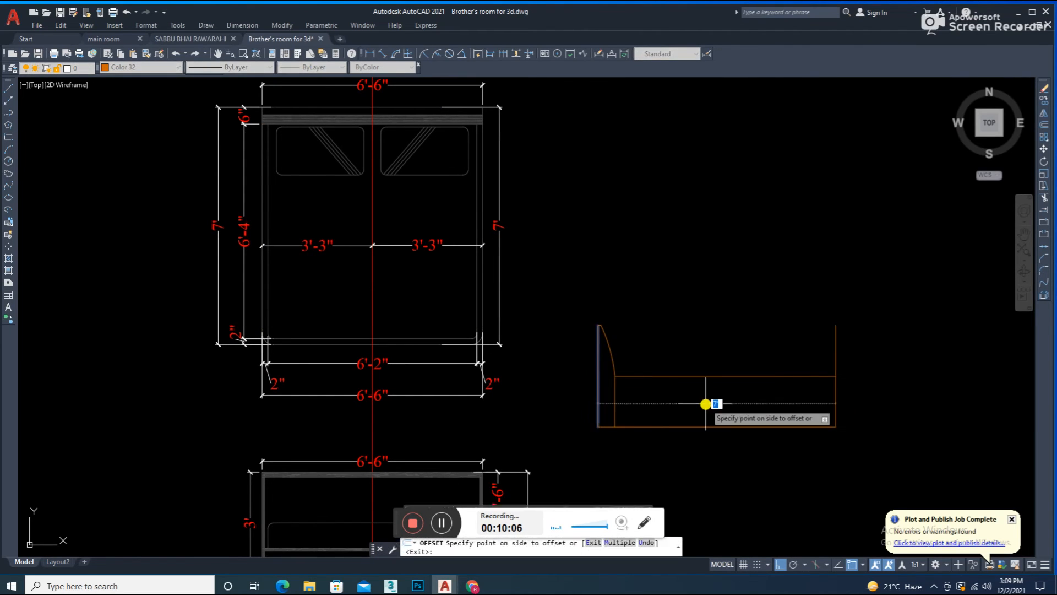
pyautogui.press('Return')
# Offset the side view's base line 2" upward and trim the copy where it crosses the headboard.
pyautogui.press('Return')
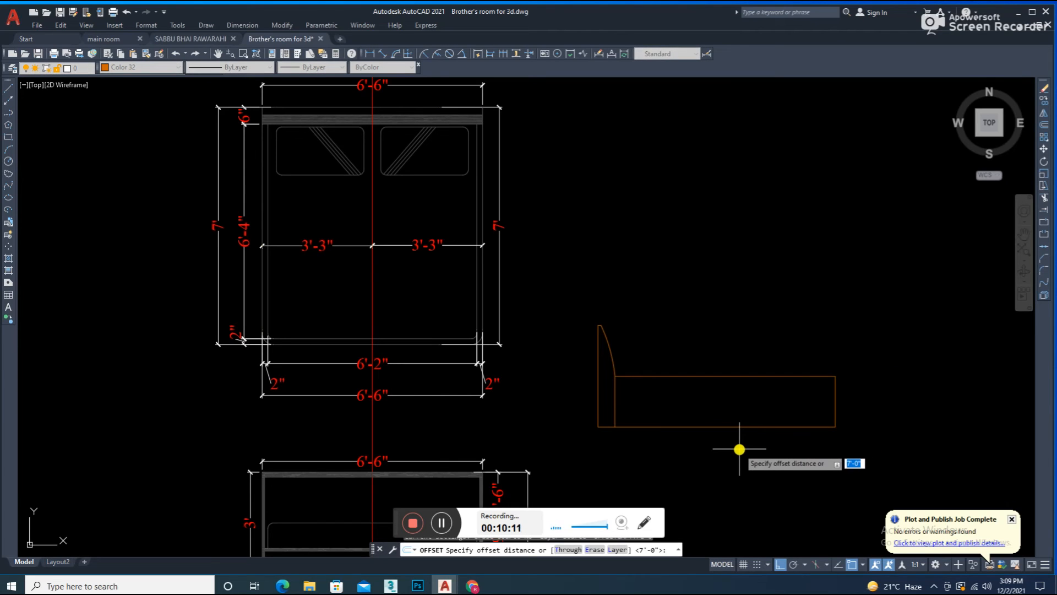
pyautogui.write('2')
pyautogui.press('Return')
pyautogui.click(722, 427)
pyautogui.click(730, 405)
pyautogui.press('Return')
pyautogui.write('tr')
pyautogui.press('Return')
pyautogui.click(571, 409)
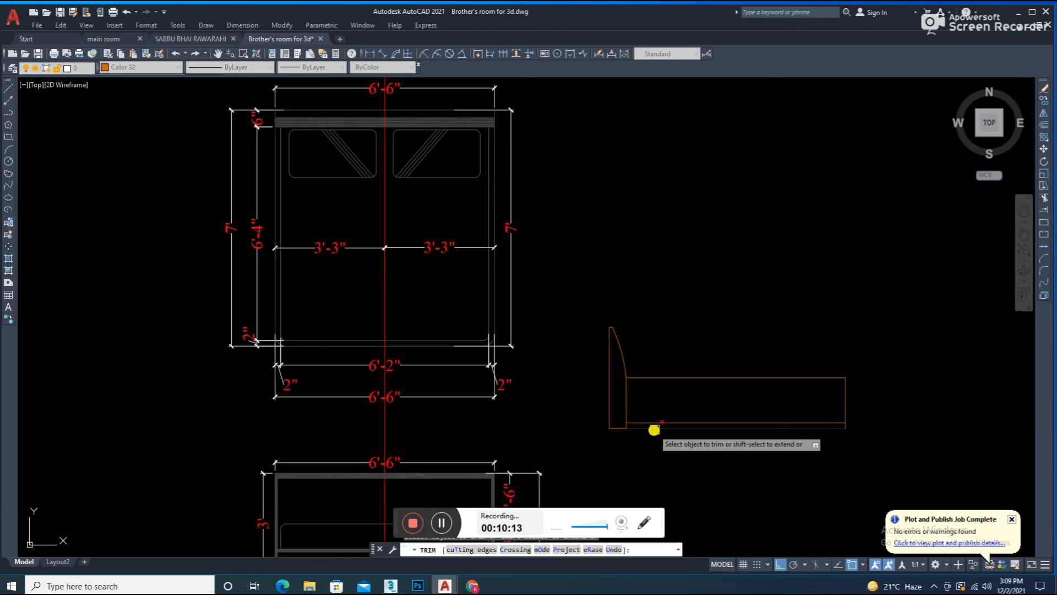
pyautogui.scroll(3, 664, 430)
pyautogui.press('Escape')
# Lengthen the side view's base line beyond both the headboard and the foot end as a ground line.
pyautogui.click(666, 423)
pyautogui.scroll(-3, 669, 453)
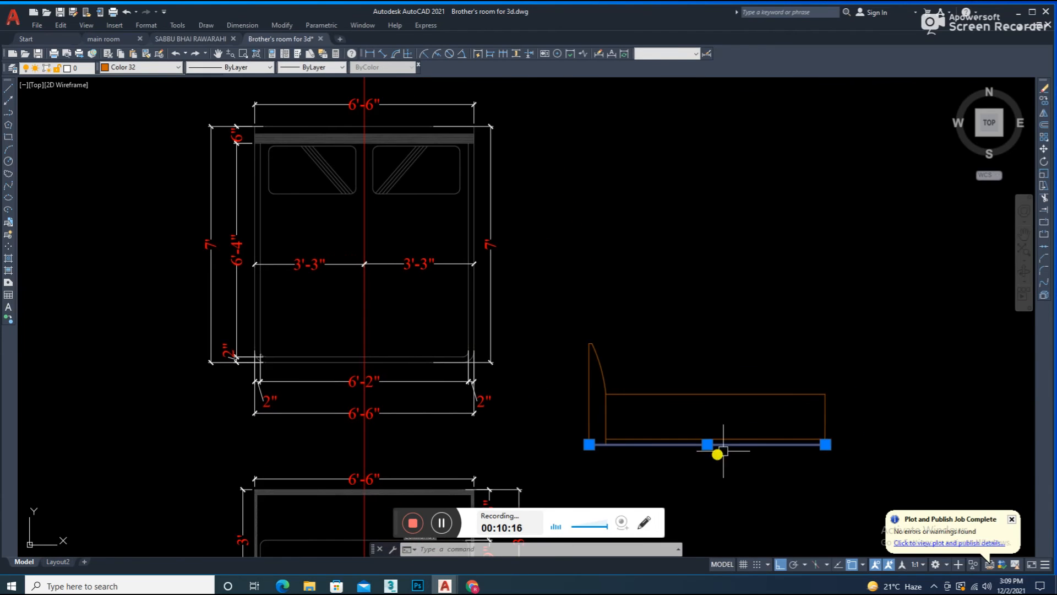
pyautogui.click(825, 444)
pyautogui.click(860, 443)
pyautogui.click(590, 444)
pyautogui.click(546, 444)
pyautogui.press('Escape')
pyautogui.scroll(2, 813, 440)
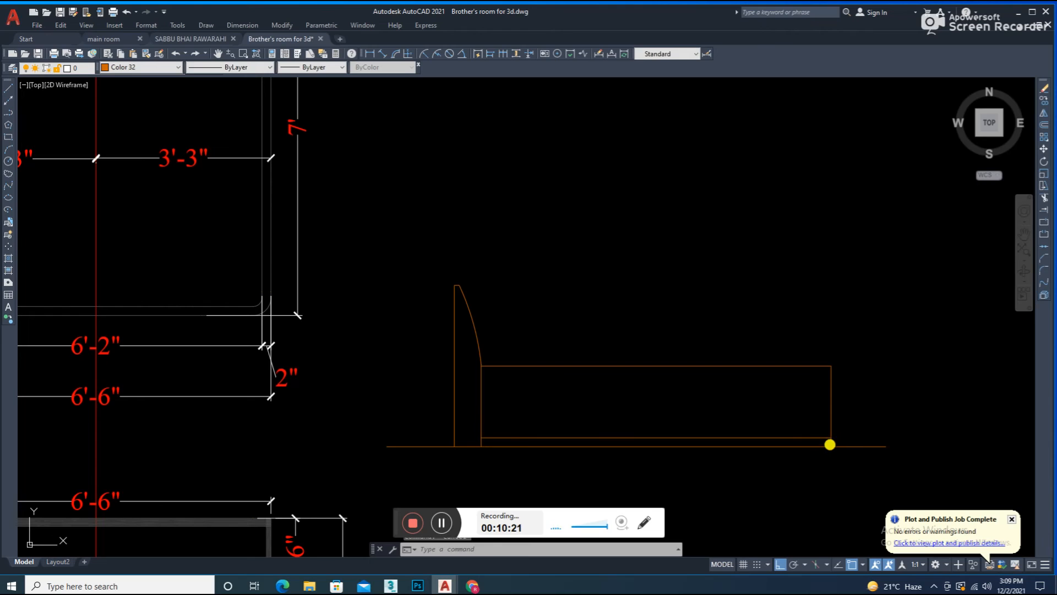
pyautogui.scroll(2, 832, 444)
pyautogui.write('l')
pyautogui.press('Escape')
# Erase the entire bed side elevation beside the dimensioned views.
pyautogui.scroll(-3, 826, 428)
pyautogui.click(896, 305)
pyautogui.click(573, 474)
pyautogui.write('e')
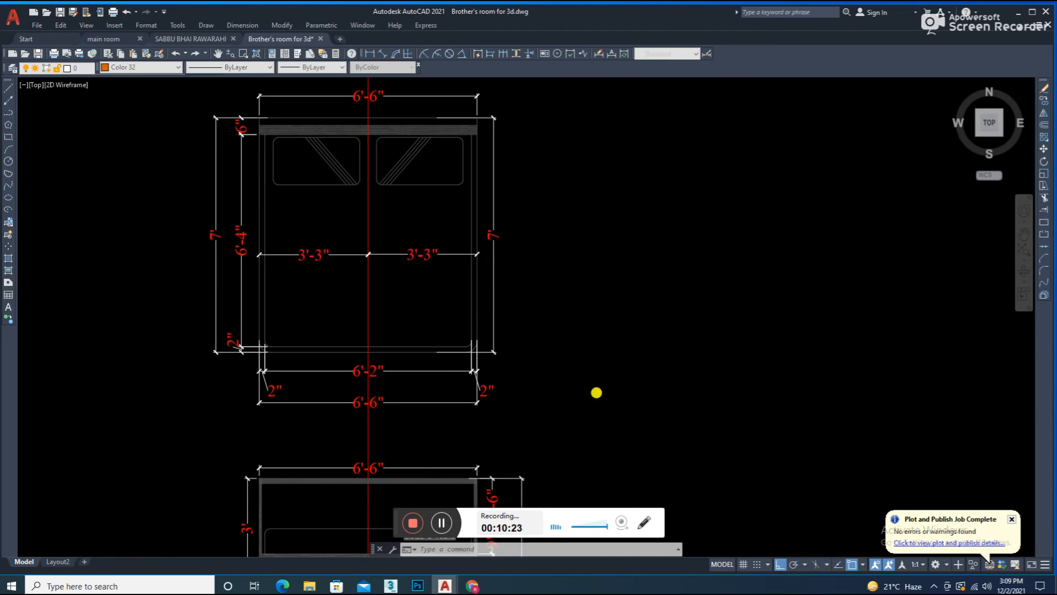
pyautogui.scroll(-2, 600, 392)
pyautogui.moveTo(623, 393); pyautogui.dragTo(591, 353, button='middle')
pyautogui.write('rec')
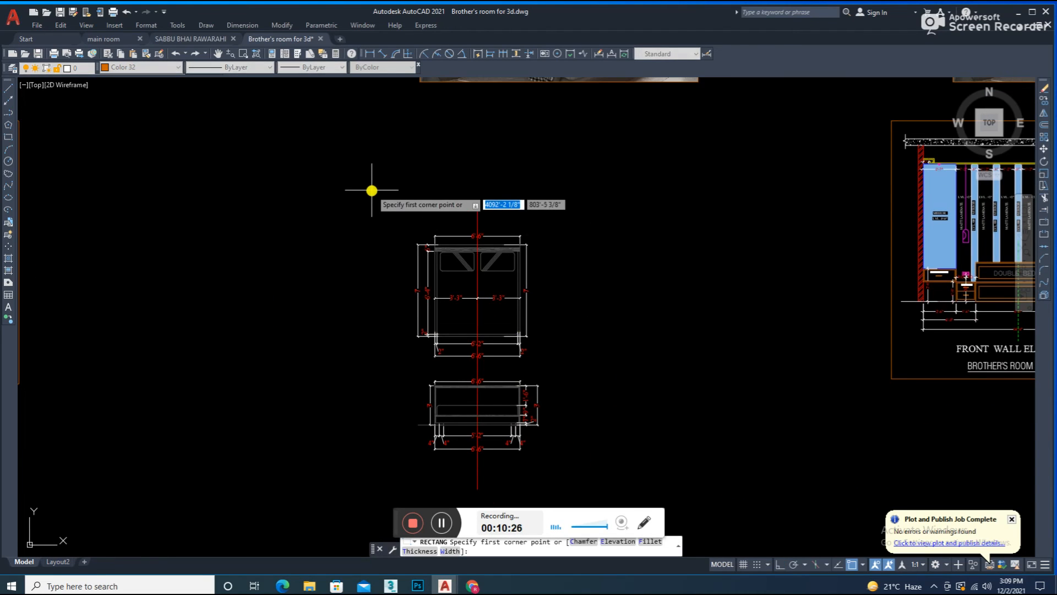
pyautogui.press('Escape')
# Move the dimensioned bed plan and front elevation straight down into the empty area below the other drawings.
pyautogui.scroll(-2, 460, 222)
pyautogui.click(542, 200)
pyautogui.click(395, 433)
pyautogui.write('m')
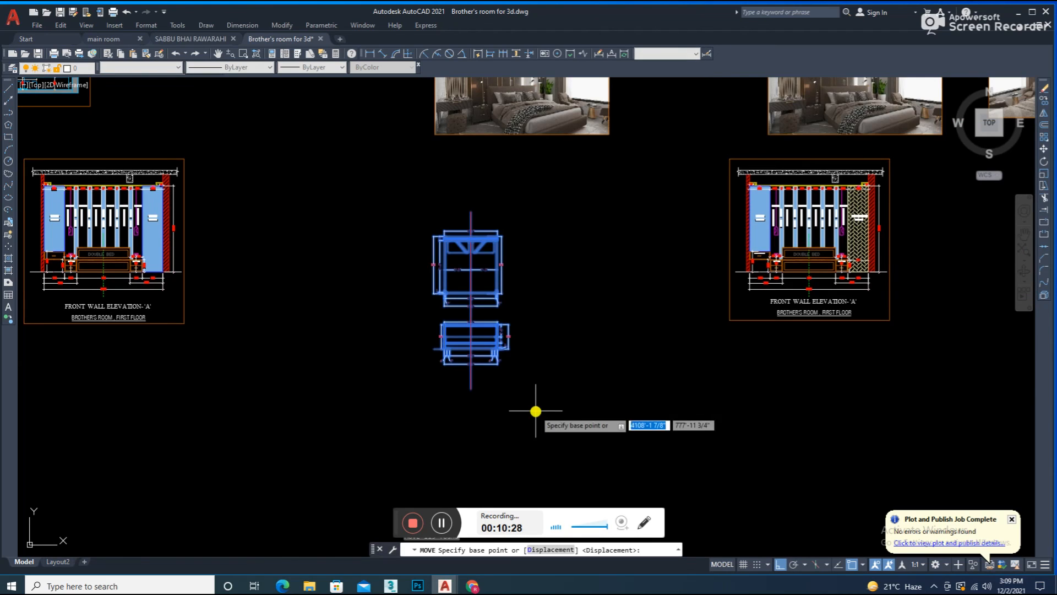
pyautogui.click(535, 411)
pyautogui.scroll(-5, 535, 334)
pyautogui.click(536, 433)
pyautogui.press('Escape')
# Move the reference bedroom photo with its border down beside the bed plan and front elevation.
pyautogui.write('m')
pyautogui.click(537, 330)
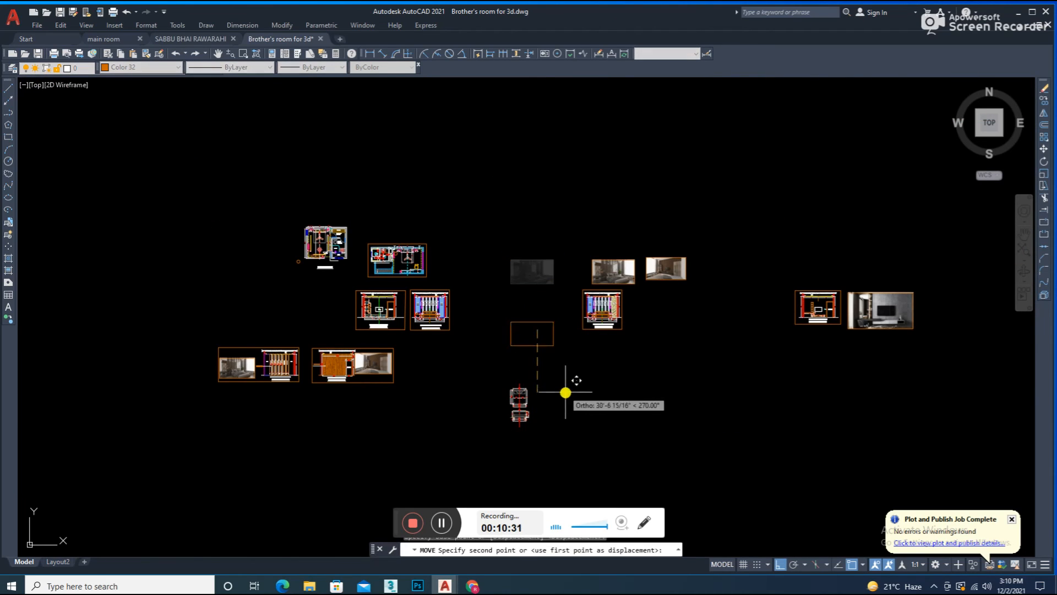
pyautogui.press('F8')
pyautogui.scroll(4, 566, 461)
pyautogui.click(549, 459)
# Draw a rectangular frame around the bed plan, front elevation and reference photo.
pyautogui.scroll(4, 484, 283)
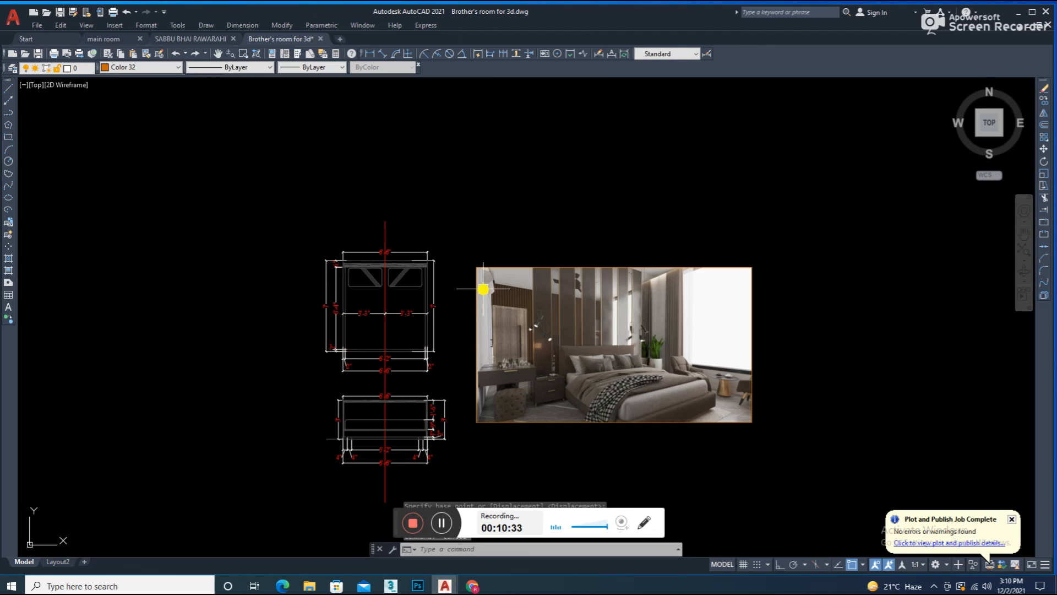
pyautogui.scroll(8, 550, 366)
pyautogui.scroll(-10, 557, 366)
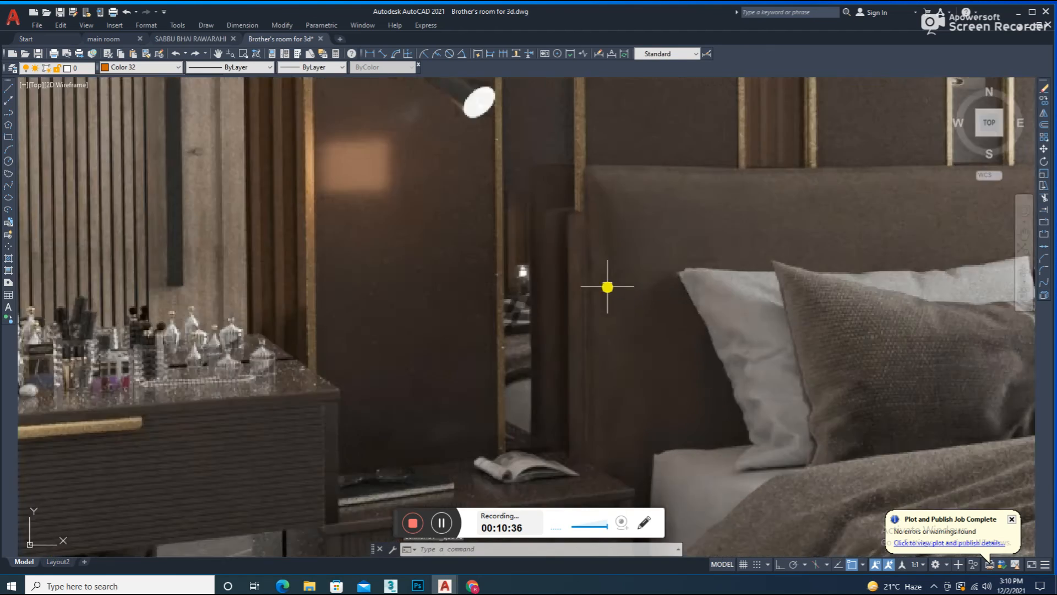
pyautogui.write('rec')
pyautogui.press('Return')
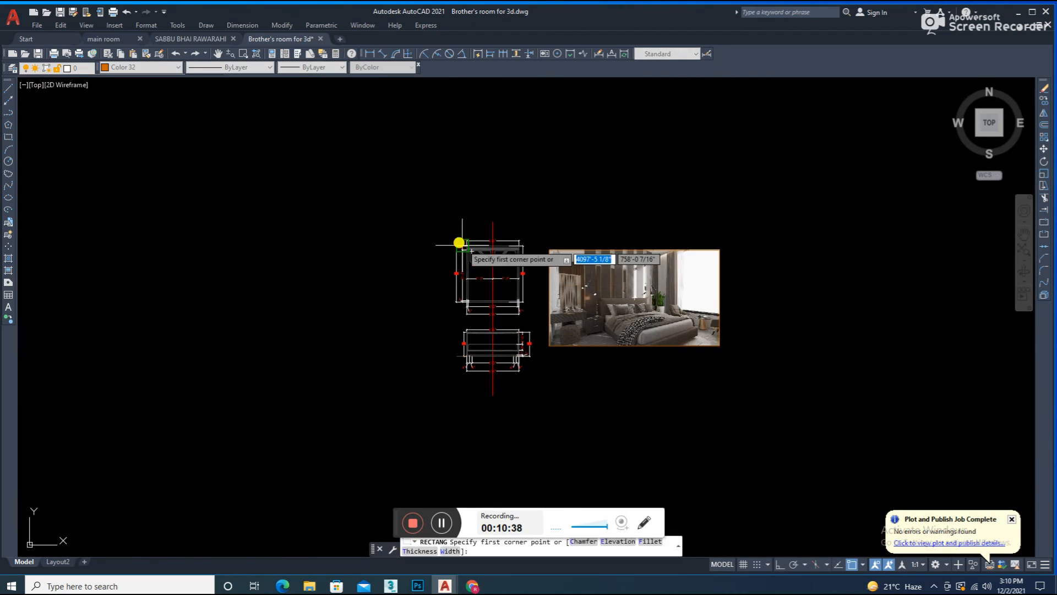
pyautogui.click(444, 221)
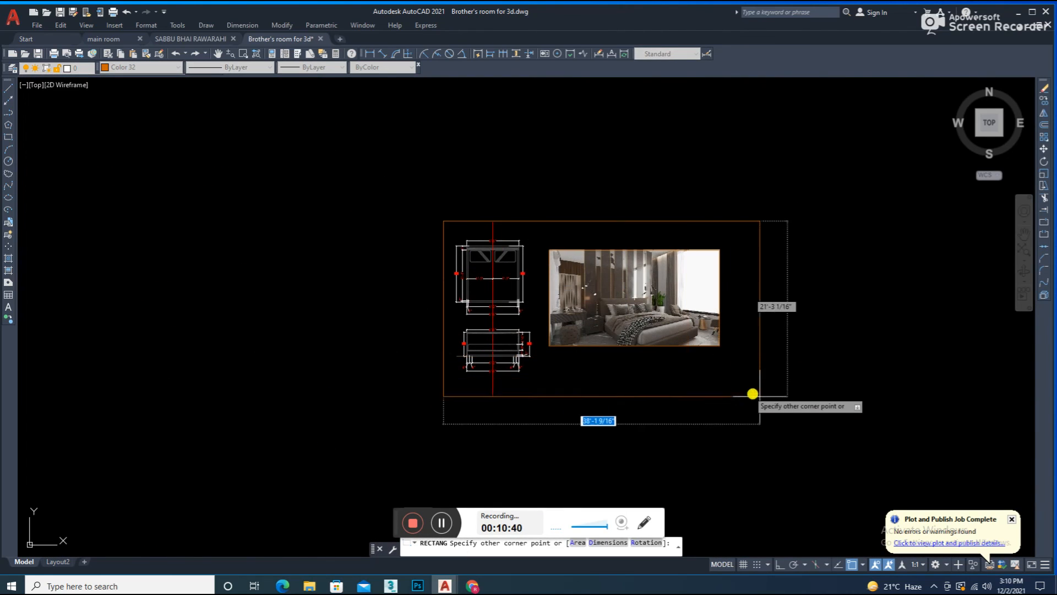
pyautogui.click(732, 380)
# Shorten the bed views' red centre line at both ends so that it stays inside the frame.
pyautogui.scroll(5, 495, 381)
pyautogui.click(487, 387)
pyautogui.click(487, 418)
pyautogui.scroll(5, 496, 375)
pyautogui.click(470, 362)
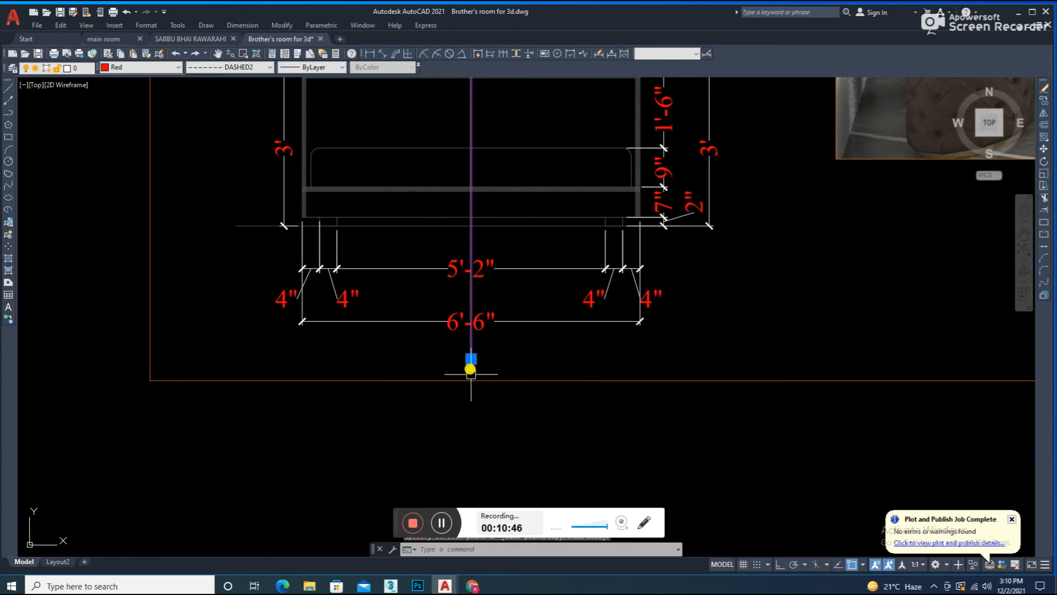
pyautogui.press('Escape')
pyautogui.scroll(-4, 551, 469)
pyautogui.click(507, 182)
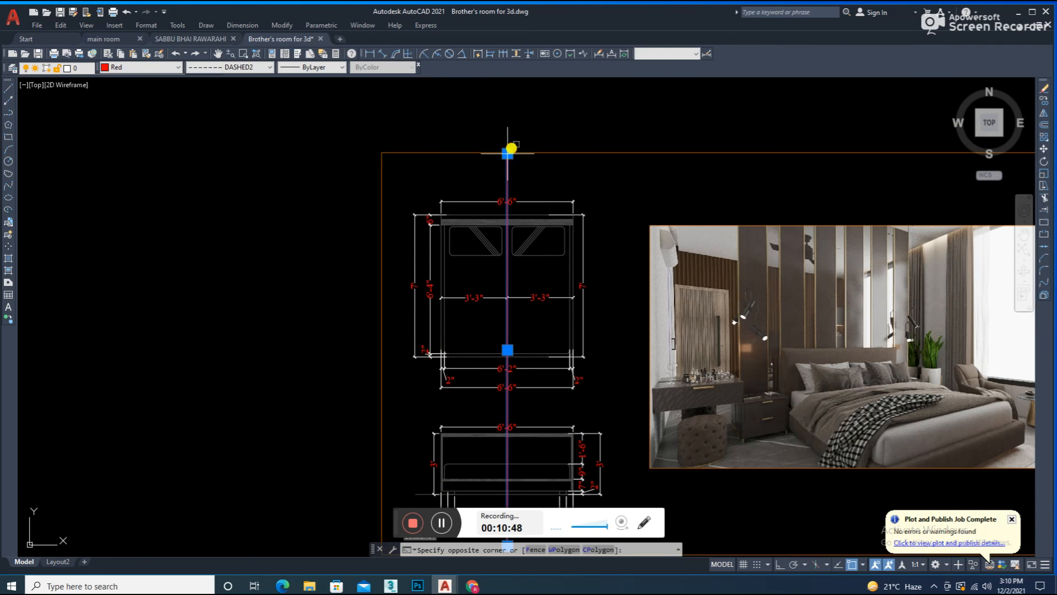
pyautogui.click(507, 152)
pyautogui.click(508, 180)
pyautogui.press('Escape')
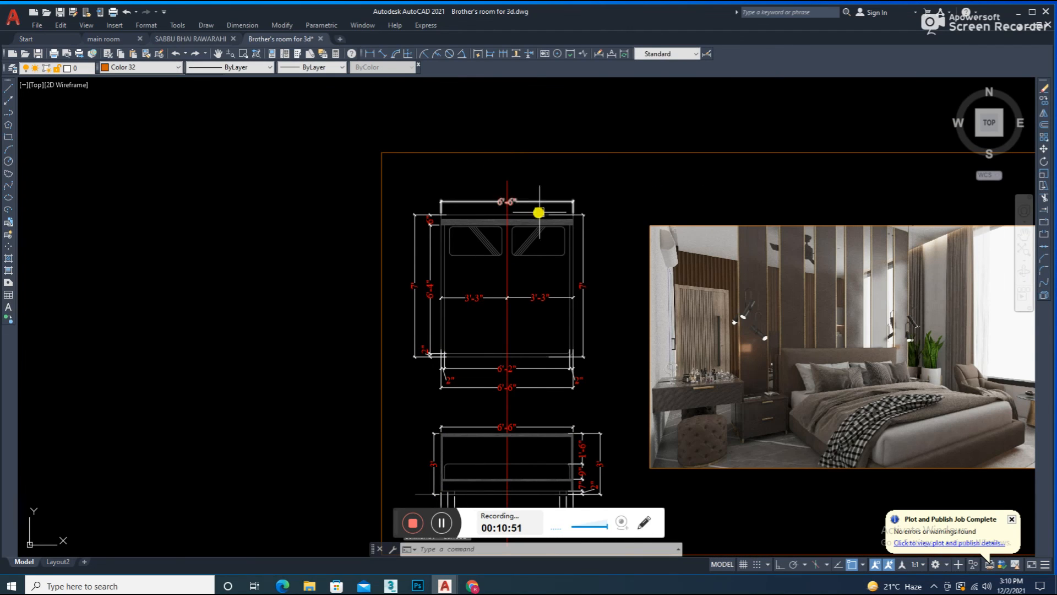
# Add the multiline text "BROTHER ROOM" in capital letters inside the frame, below the reference photo.
pyautogui.scroll(-4, 537, 248)
pyautogui.scroll(6, 605, 288)
pyautogui.write('mt')
pyautogui.press('Return')
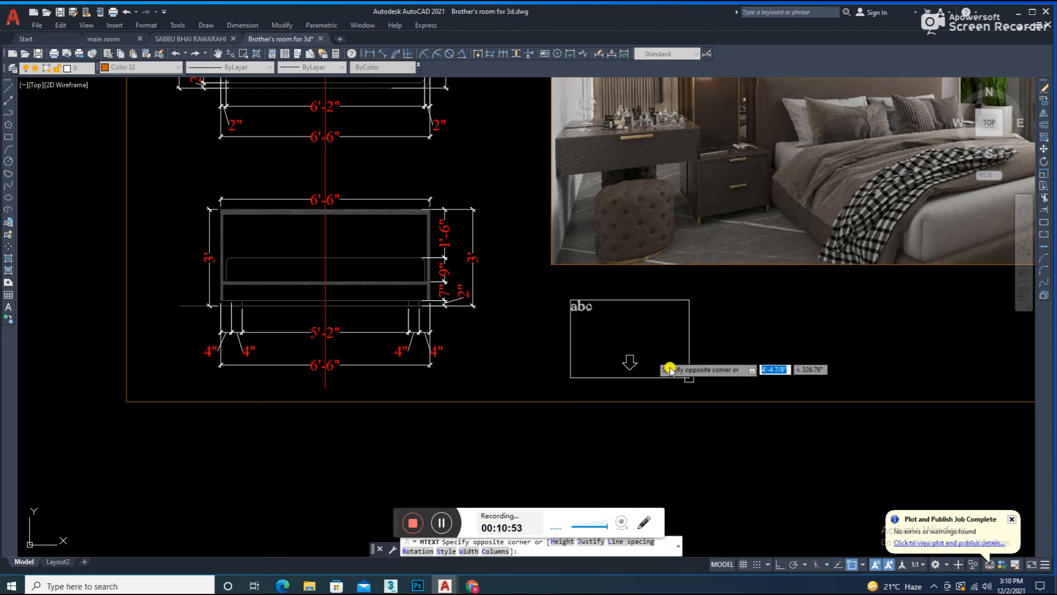
pyautogui.click(572, 290)
pyautogui.click(813, 402)
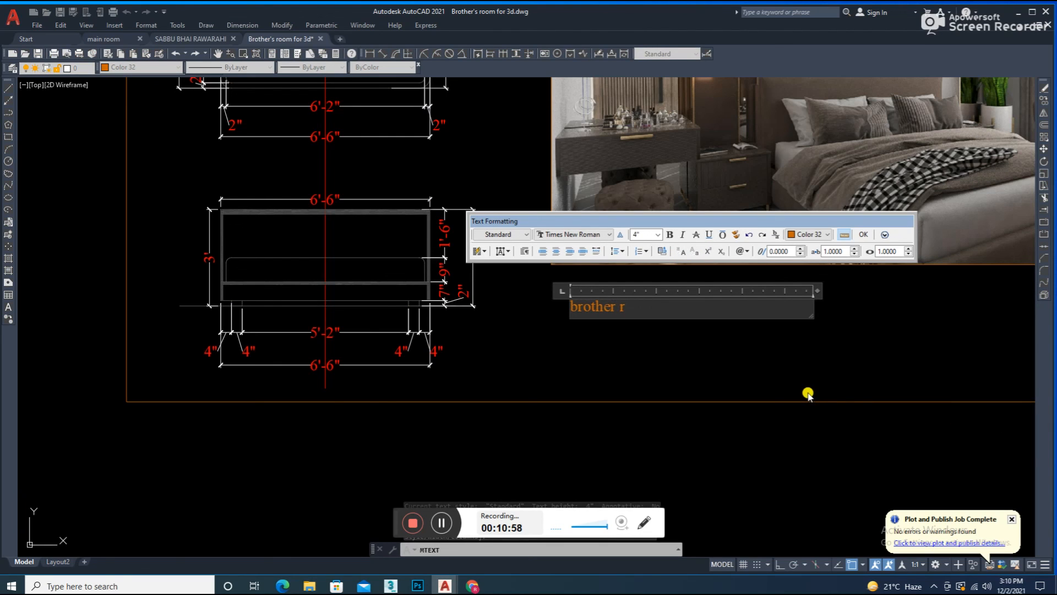
pyautogui.click(681, 251)
pyautogui.click(628, 366)
# Scale the "BROTHER ROOM" text up by a factor of 2.
pyautogui.click(617, 312)
pyautogui.write('sc')
pyautogui.press('Return')
pyautogui.click(606, 323)
pyautogui.write('2')
pyautogui.press('Return')
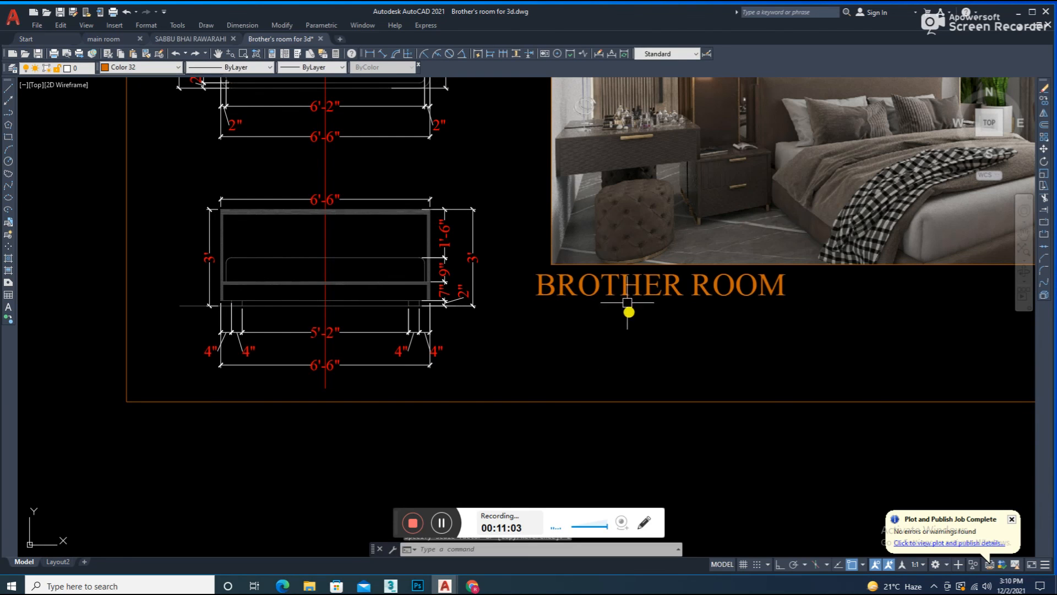
# Move the "BROTHER ROOM" title down, clear of the reference photo, and save the drawing.
pyautogui.write('m')
pyautogui.press('Return')
pyautogui.click(642, 312)
pyautogui.click(638, 378)
pyautogui.scroll(-5, 682, 342)
pyautogui.hotkey('ctrl', 's')
# Set up a plot of the drawing with the frame's opposite corners as the plot window and preview it.
pyautogui.moveTo(818, 394); pyautogui.dragTo(763, 397, button='middle')
pyautogui.hotkey('ctrl', 'p')
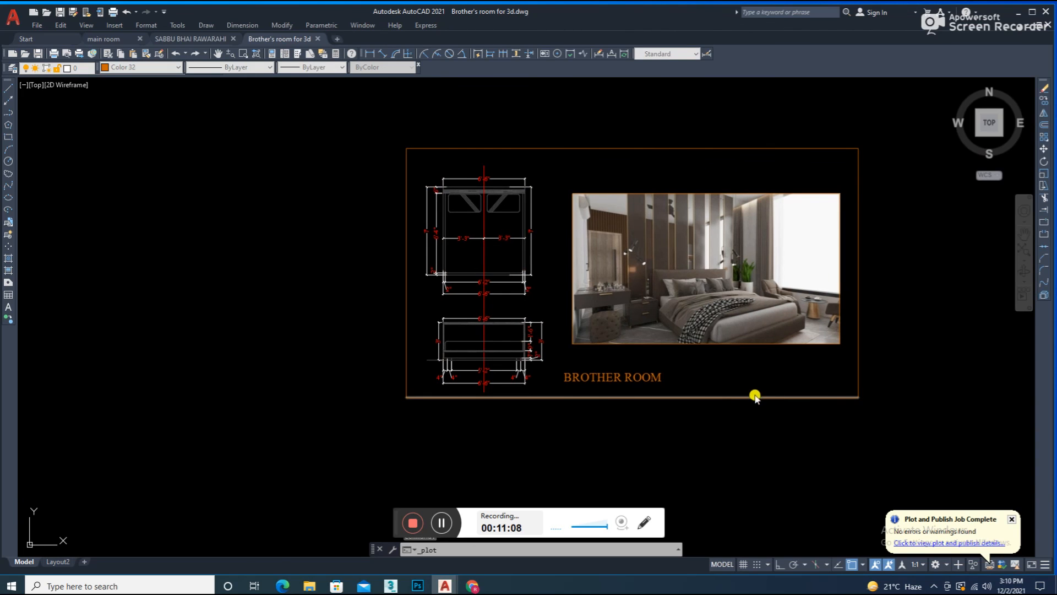
pyautogui.click(634, 318)
pyautogui.click(610, 323)
pyautogui.click(451, 177)
pyautogui.click(421, 198)
pyautogui.click(441, 413)
pyautogui.click(857, 396)
pyautogui.click(407, 148)
pyautogui.click(349, 428)
# Plot the previewed sheet to a PDF on the Desktop named "Brother's room for 3d-Model.pdf2".
pyautogui.rightClick(450, 381)
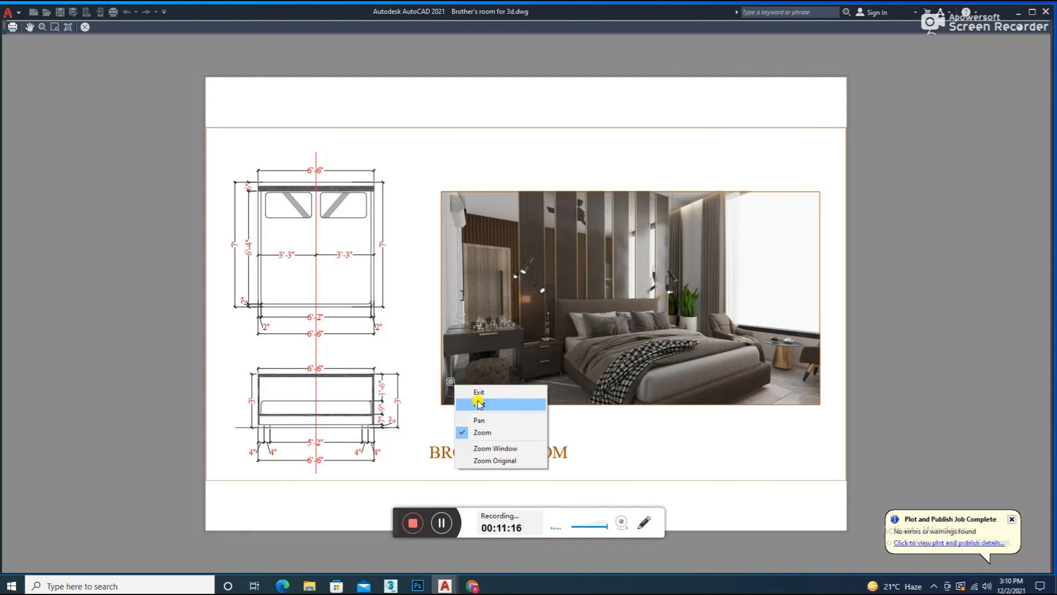
pyautogui.click(478, 404)
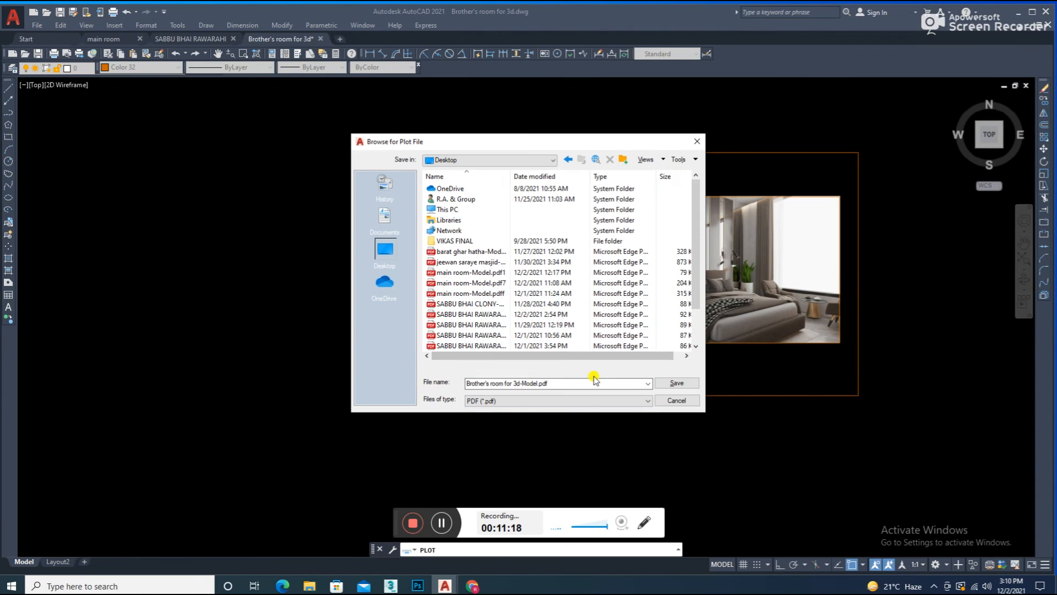
pyautogui.click(668, 385)
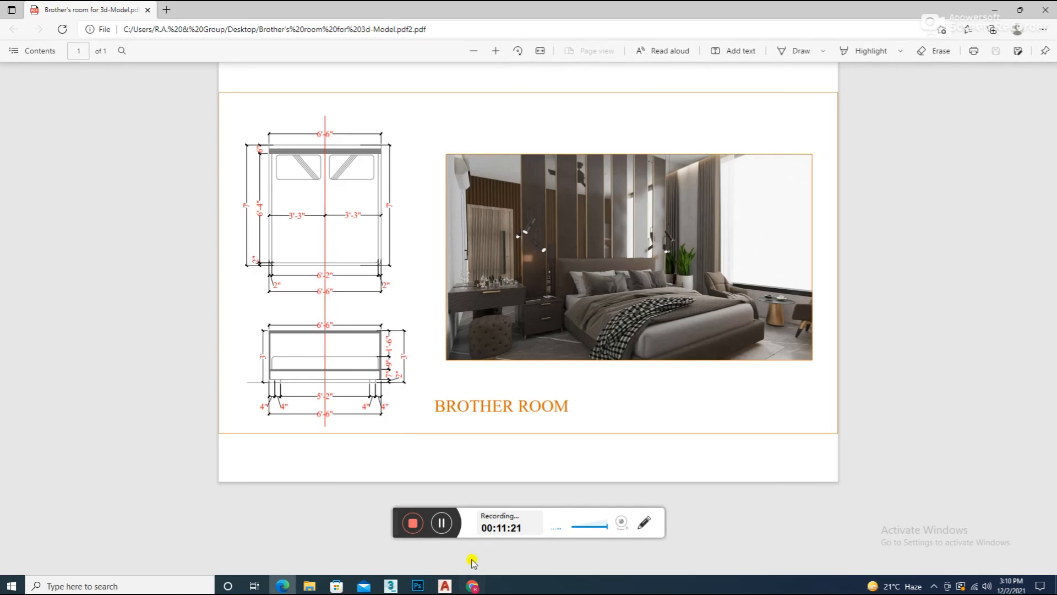